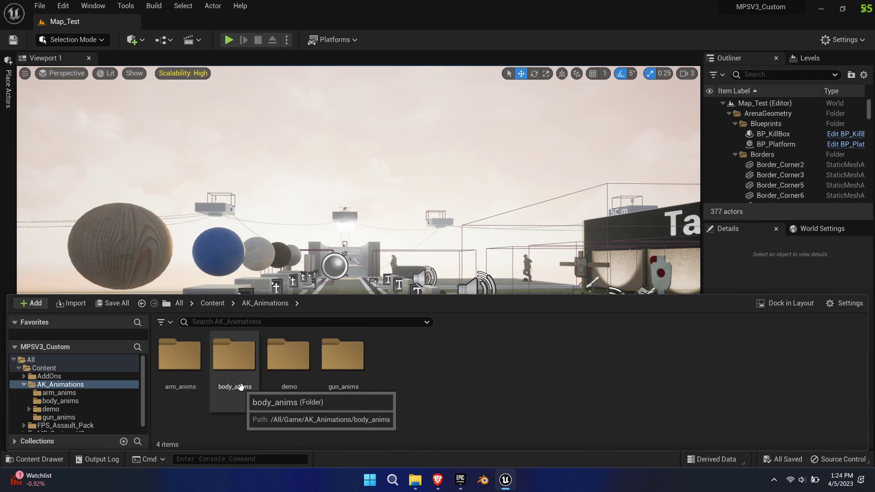
Step: Open the as_body_idle animation from the body_anims folder and examine its preview pose and full bone hierarchy
{"action": "double_click", "coordinate": [240, 386]}
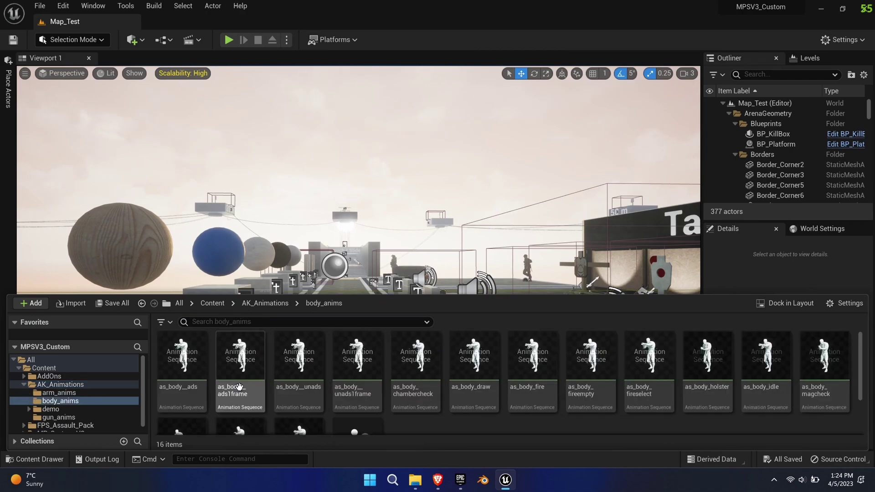
{"action": "left_click", "coordinate": [773, 387]}
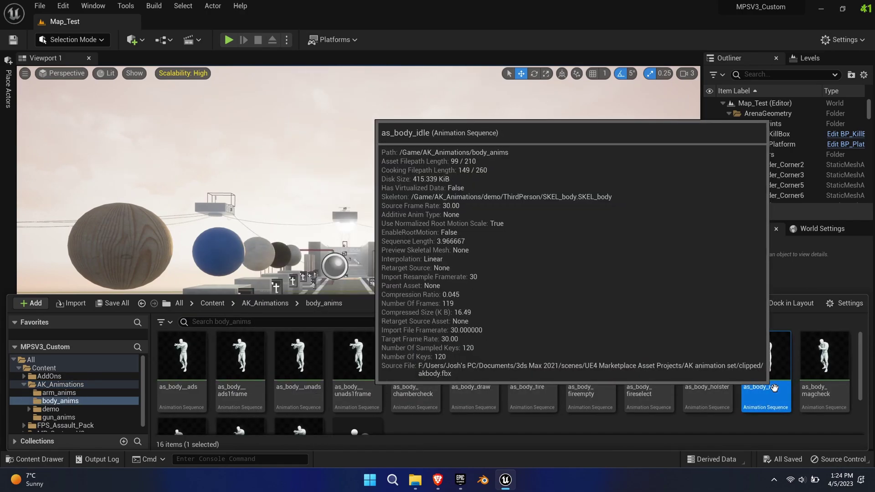
{"action": "double_click", "coordinate": [773, 387]}
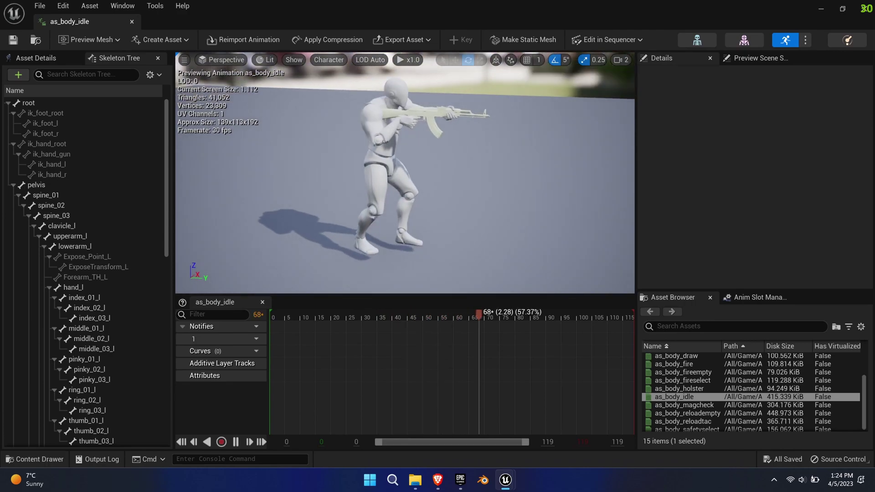
{"action": "scroll", "coordinate": [527, 185], "scroll_direction": "up", "scroll_amount": 5}
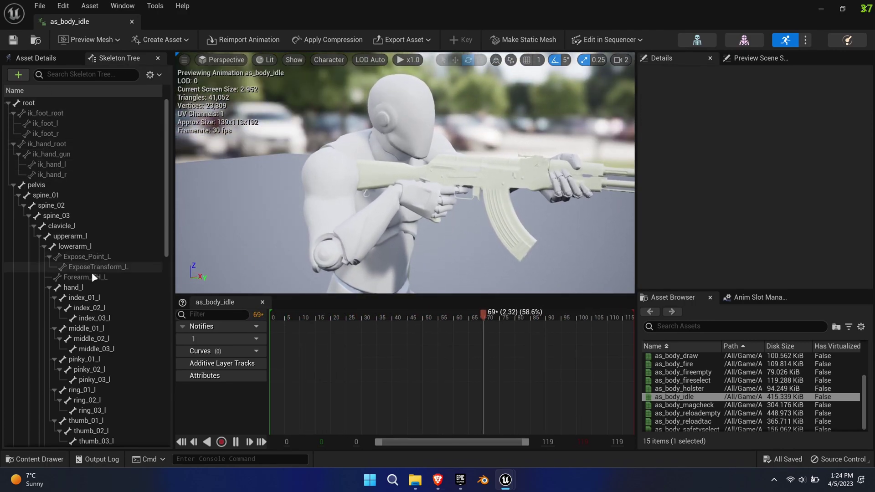
{"action": "scroll", "coordinate": [127, 366], "scroll_direction": "down", "scroll_amount": 5}
{"action": "scroll", "coordinate": [114, 337], "scroll_direction": "down", "scroll_amount": 2}
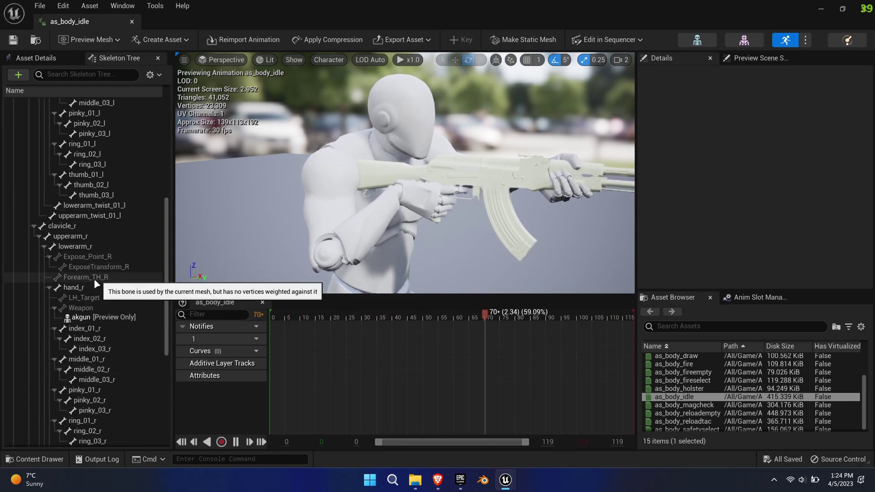
{"action": "scroll", "coordinate": [114, 373], "scroll_direction": "down", "scroll_amount": 6}
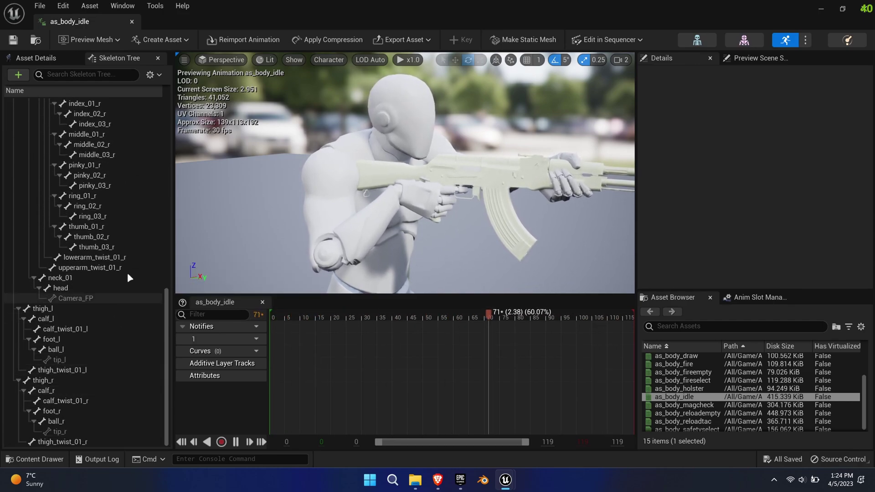
{"action": "scroll", "coordinate": [121, 219], "scroll_direction": "up", "scroll_amount": 8}
{"action": "scroll", "coordinate": [114, 142], "scroll_direction": "up", "scroll_amount": 5}
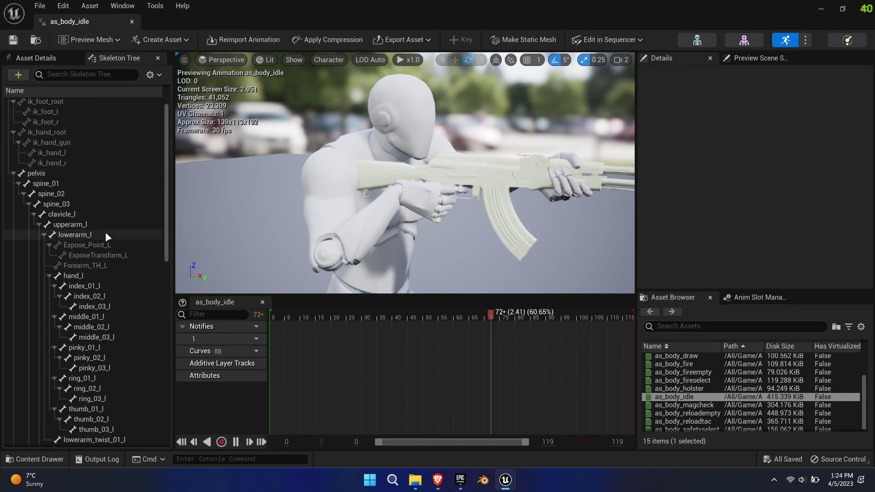
{"action": "left_click", "coordinate": [132, 22]}
Step: Set up a duplicate-and-retarget of as_body_idle with MESH_body as the source and MPS_Player as the target skeletal mesh
{"action": "right_click", "coordinate": [770, 360]}
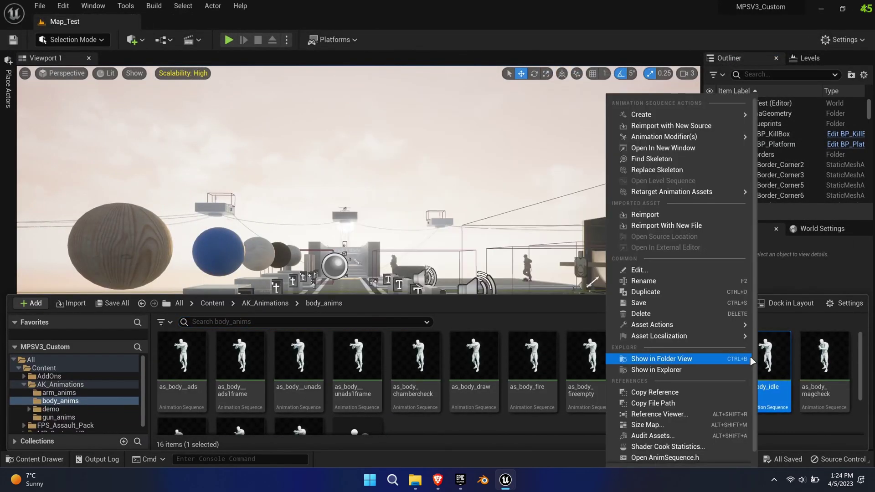
{"action": "mouse_move", "coordinate": [664, 196]}
{"action": "left_click", "coordinate": [524, 207]}
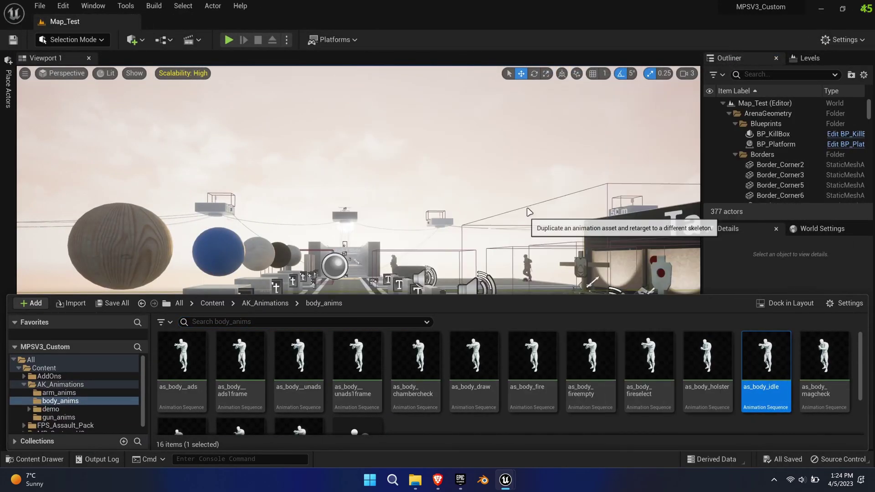
{"action": "left_click", "coordinate": [628, 164]}
{"action": "left_click", "coordinate": [647, 260]}
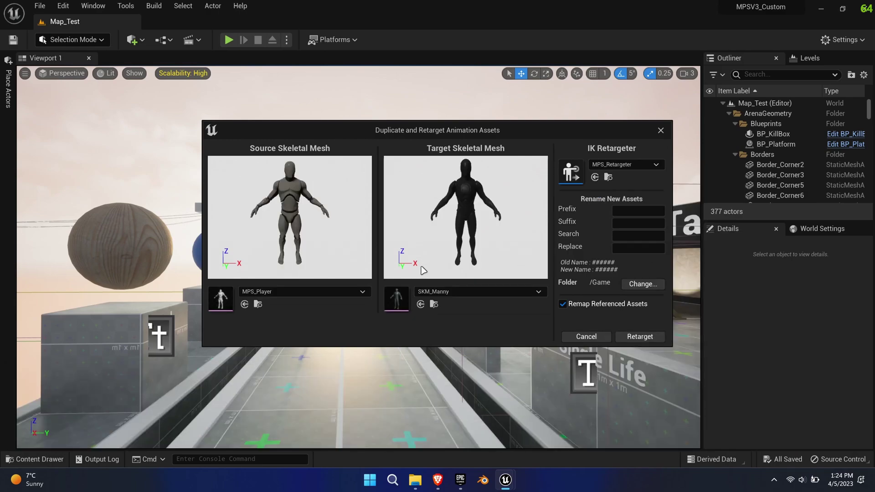
{"action": "left_click", "coordinate": [437, 293]}
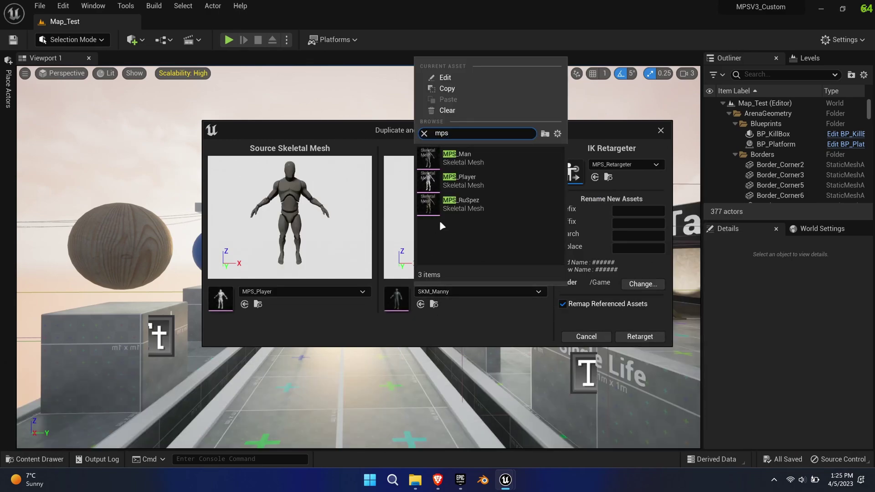
{"action": "left_click", "coordinate": [439, 196]}
{"action": "left_click", "coordinate": [303, 291]}
{"action": "type", "text": "mesh bod"}
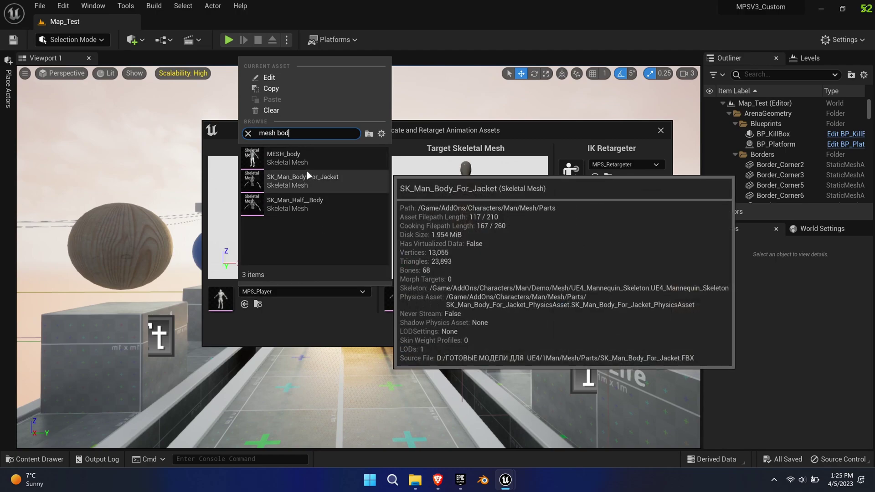
{"action": "left_click", "coordinate": [337, 164]}
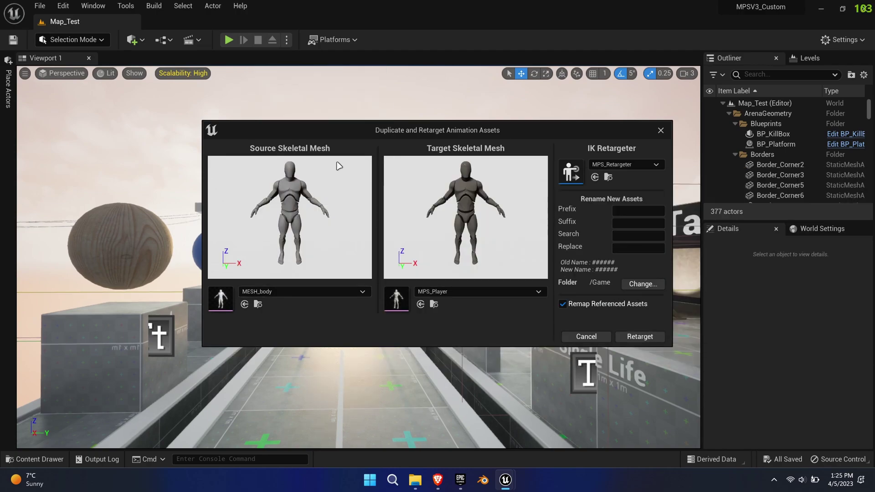
Step: Set the output folder to AK_Animations and retarget the animation with MPS_Retargeter
{"action": "left_click", "coordinate": [644, 284]}
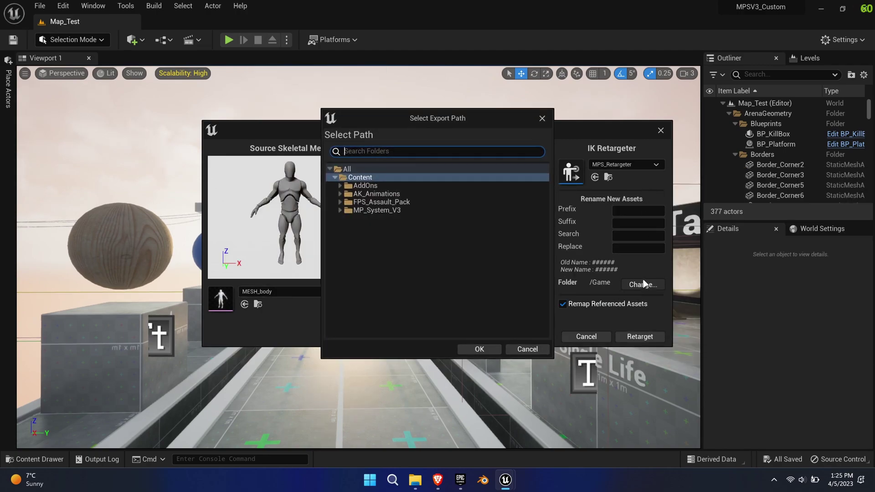
{"action": "left_click", "coordinate": [376, 194]}
{"action": "left_click", "coordinate": [478, 349]}
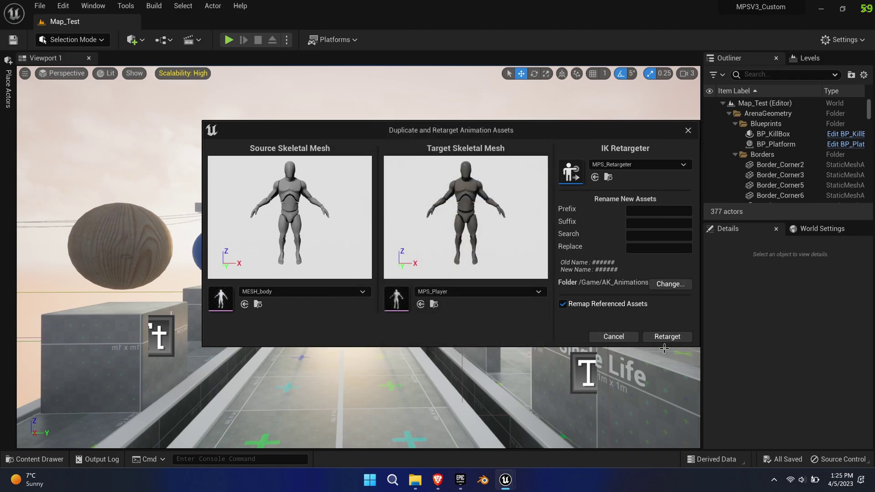
{"action": "left_click", "coordinate": [677, 340]}
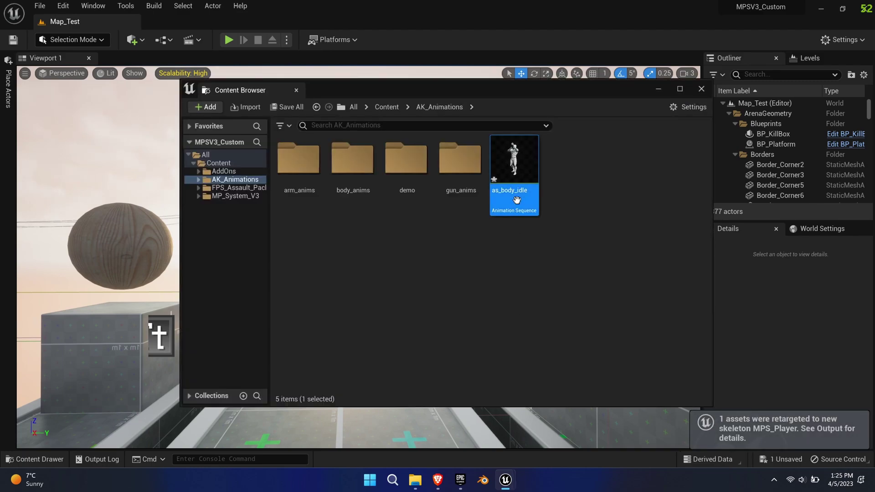
Step: Try rotating the spine_02 bone in the retargeted as_body_idle animation, and delete that animation from the AK_Animations folder
{"action": "double_click", "coordinate": [518, 191]}
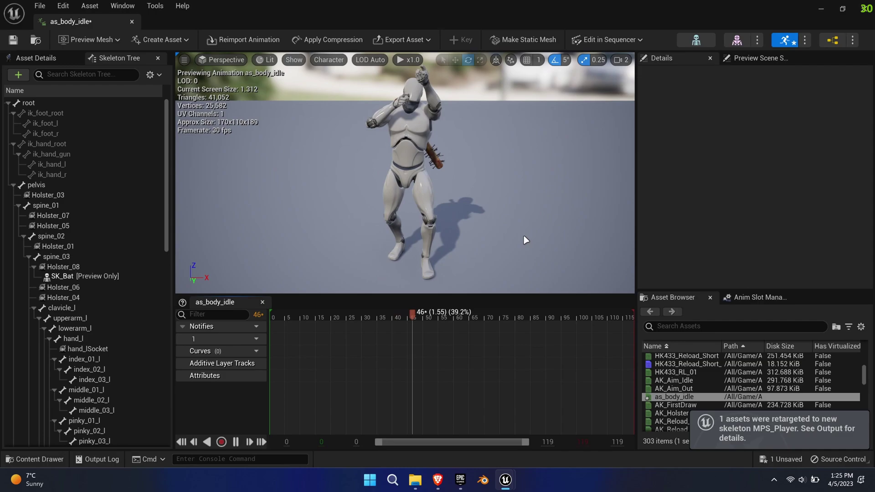
{"action": "left_click_drag", "start_coordinate": [525, 240], "coordinate": [449, 241], "text": "alt"}
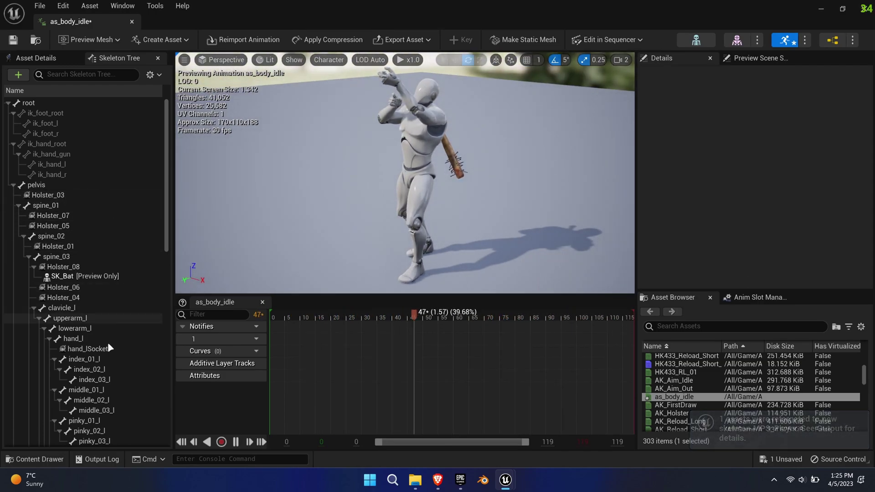
{"action": "left_click", "coordinate": [69, 236]}
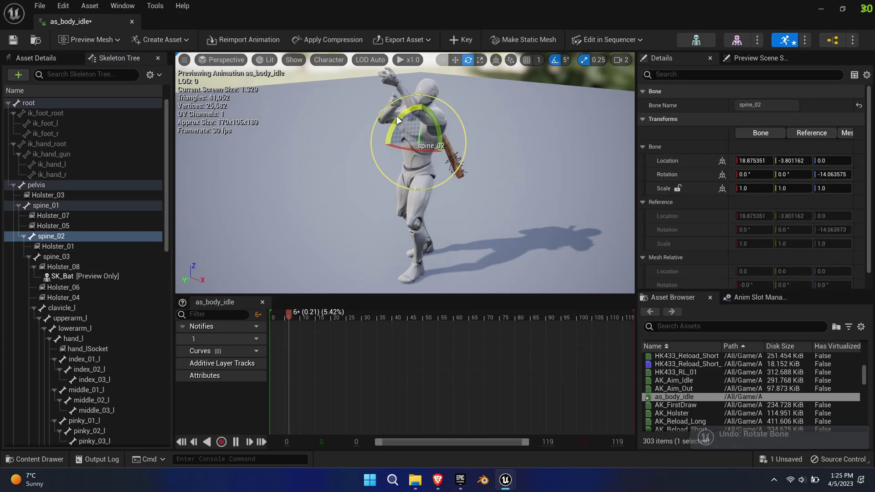
{"action": "left_click_drag", "start_coordinate": [422, 103], "coordinate": [574, 123]}
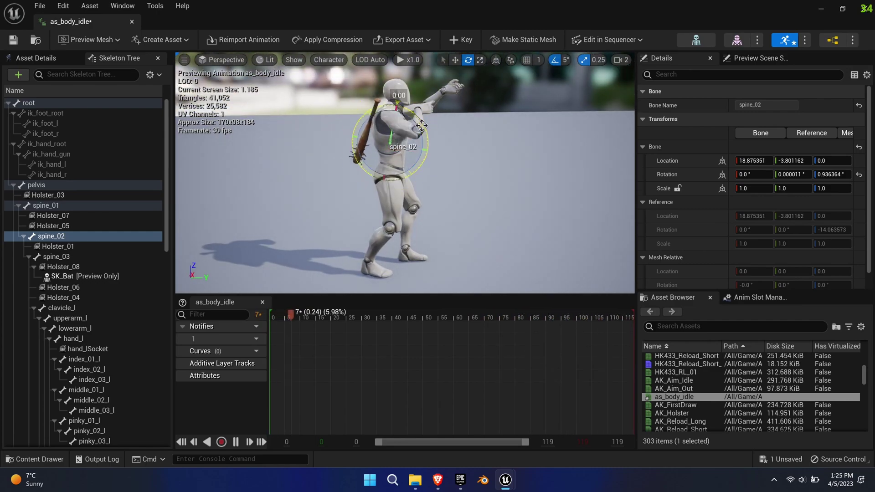
{"action": "left_click_drag", "start_coordinate": [421, 125], "coordinate": [435, 122]}
{"action": "left_click_drag", "start_coordinate": [546, 214], "coordinate": [480, 147], "text": "alt"}
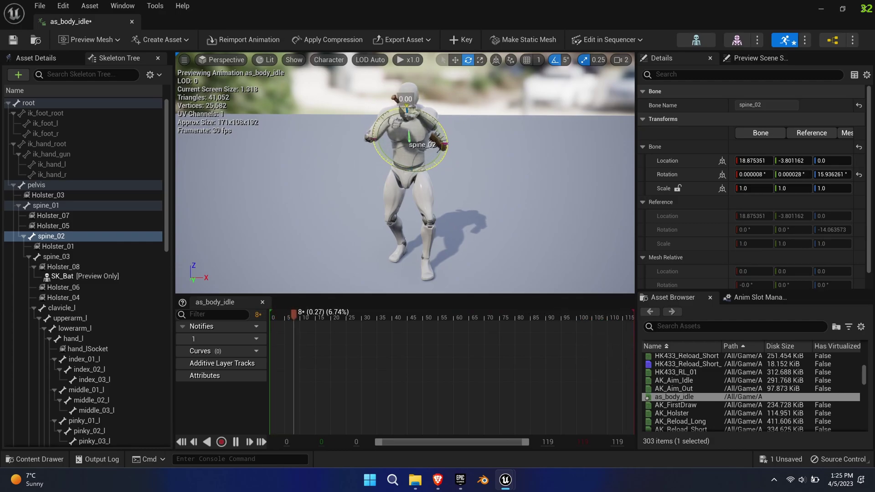
{"action": "left_click", "coordinate": [131, 22]}
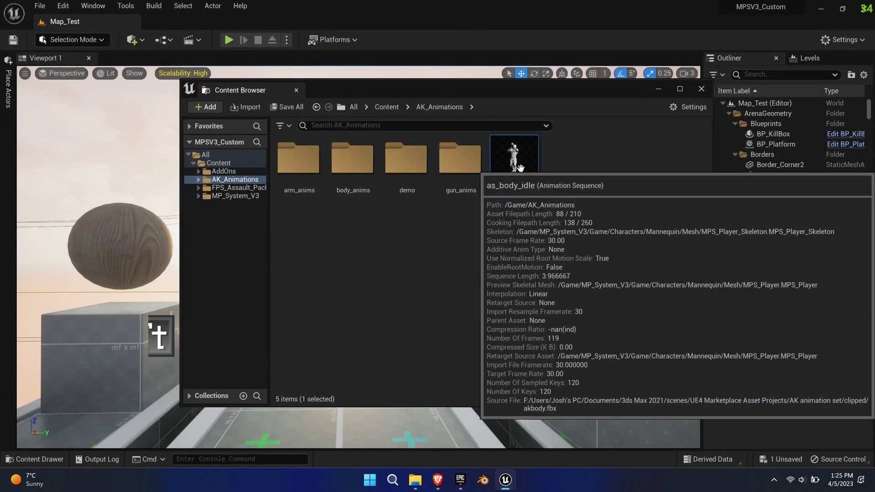
{"action": "key", "text": "Delete"}
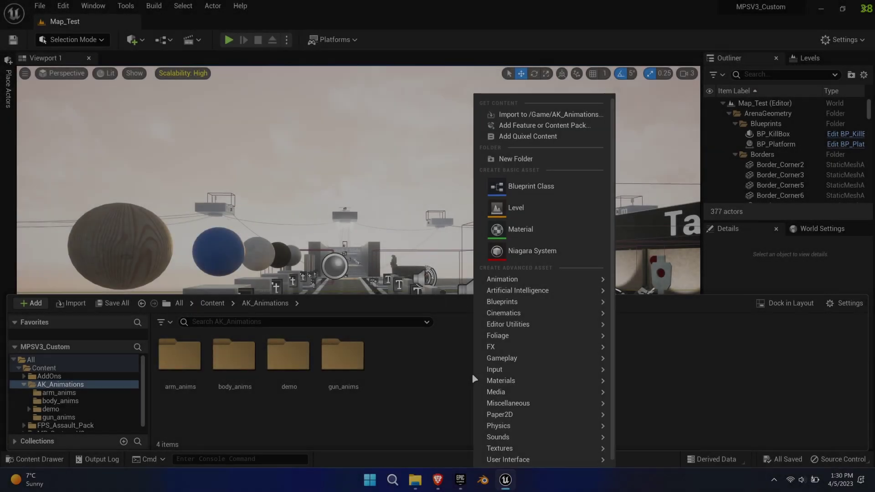
Step: Create an IK Rig for the MESH_body skeletal mesh in AK_Animations and name it Mesh_AK_IK
{"action": "mouse_move", "coordinate": [592, 403]}
{"action": "mouse_move", "coordinate": [531, 276]}
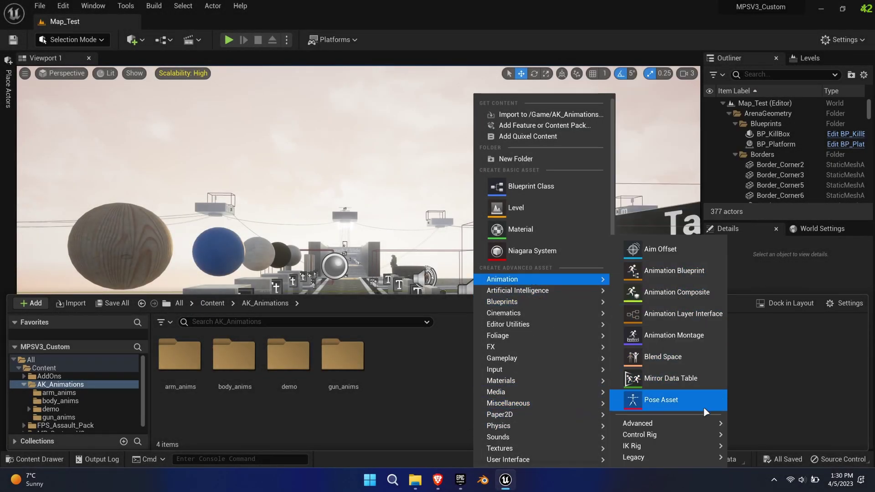
{"action": "mouse_move", "coordinate": [671, 437]}
{"action": "left_click", "coordinate": [757, 451]}
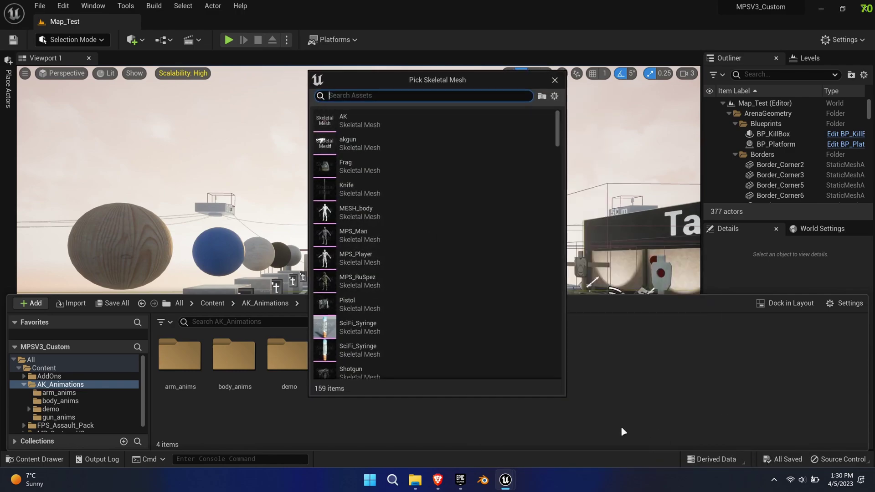
{"action": "left_click", "coordinate": [362, 212]}
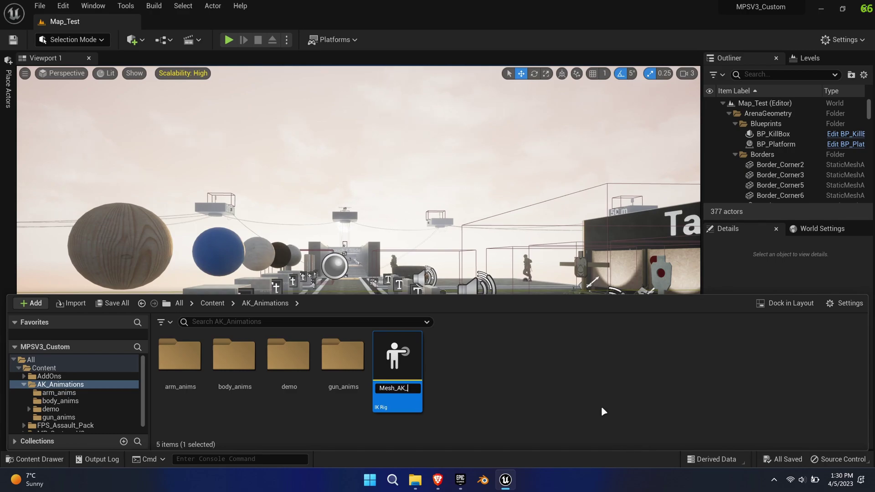
{"action": "type", "text": "Mesh_AK_IK"}
{"action": "key", "text": "Return"}
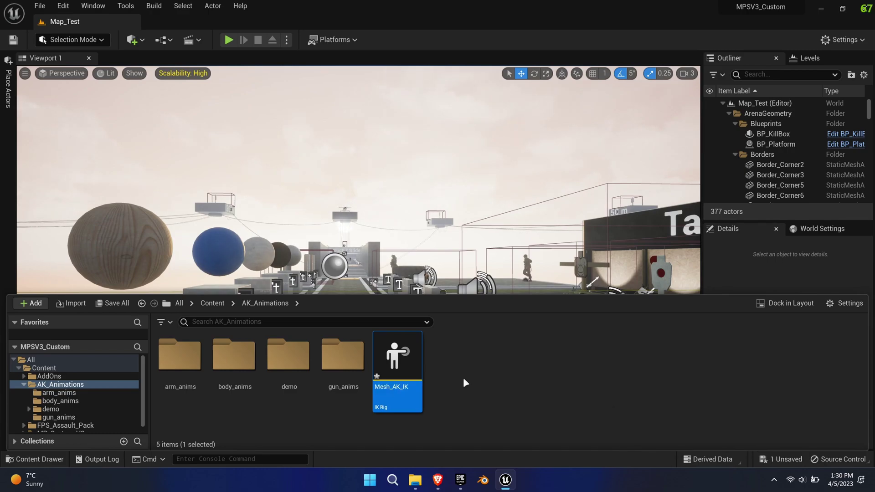
Step: Open Mesh_AK_IK, collapse the ik_foot_root and ik_hand_root branches, and set the pelvis bone as the retarget root
{"action": "double_click", "coordinate": [411, 363]}
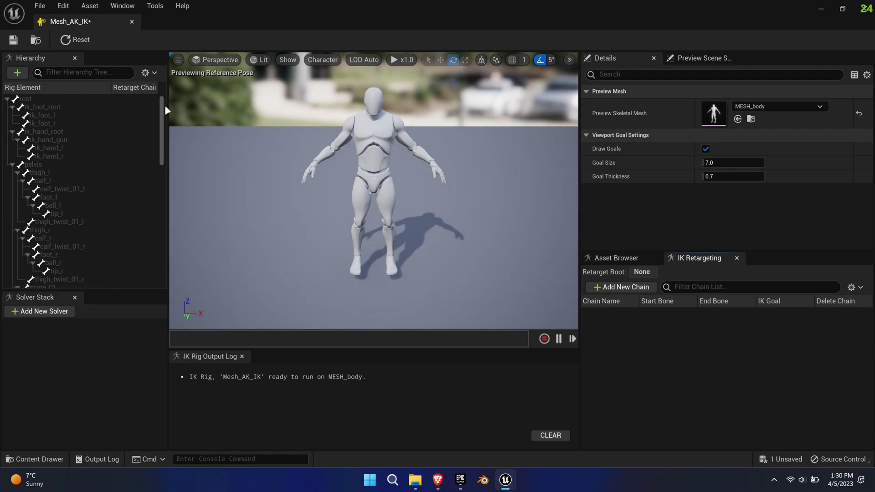
{"action": "left_click", "coordinate": [11, 107]}
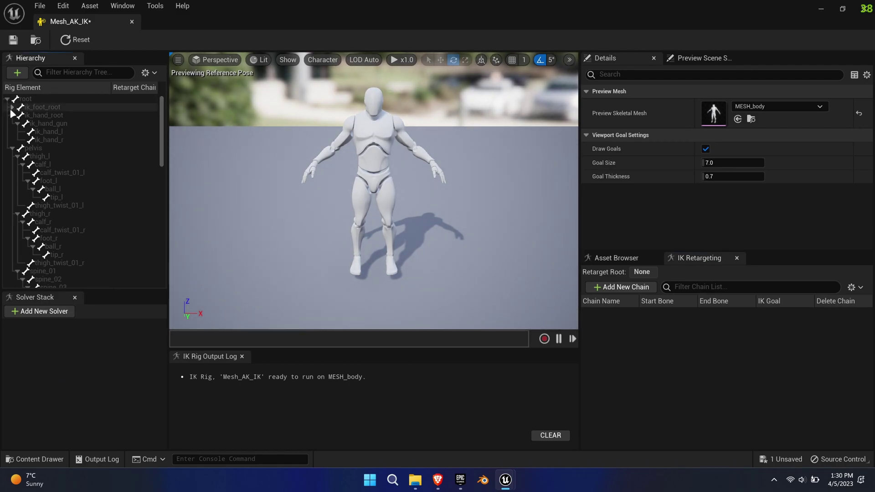
{"action": "left_click", "coordinate": [12, 116]}
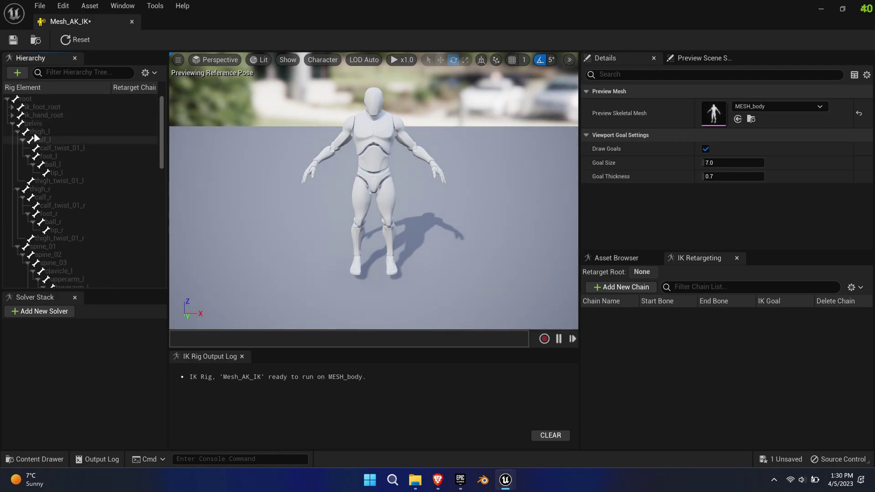
{"action": "right_click", "coordinate": [35, 124]}
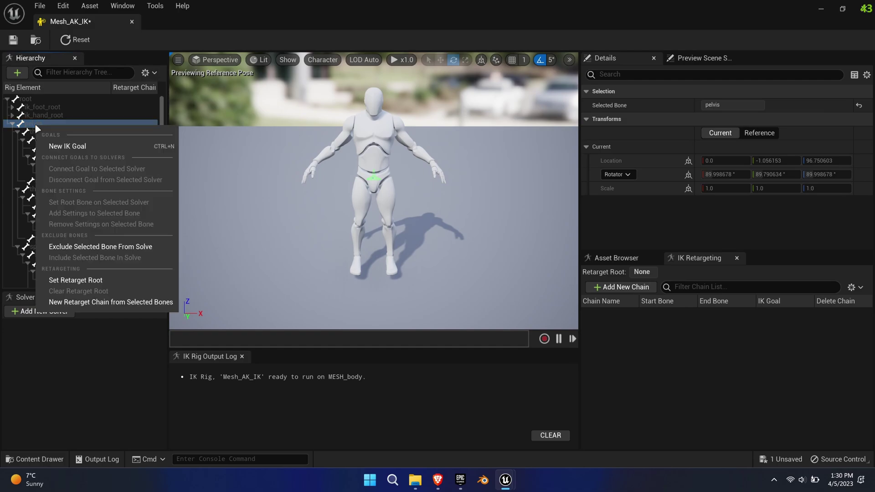
{"action": "left_click", "coordinate": [85, 281]}
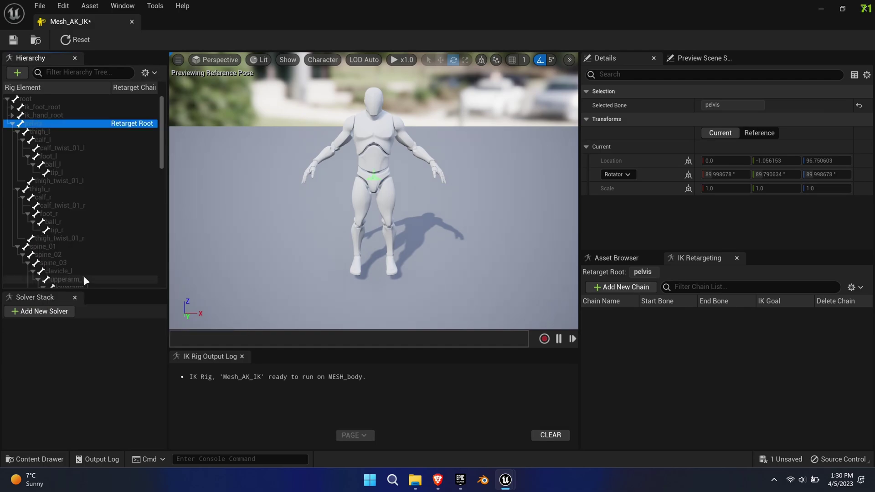
Step: Create a LeftLeg retarget chain from thigh_l to tip_l, leaving out calf_twist_01_l and adding no goal
{"action": "left_click", "coordinate": [48, 131]}
{"action": "left_click", "coordinate": [69, 171], "text": "shift"}
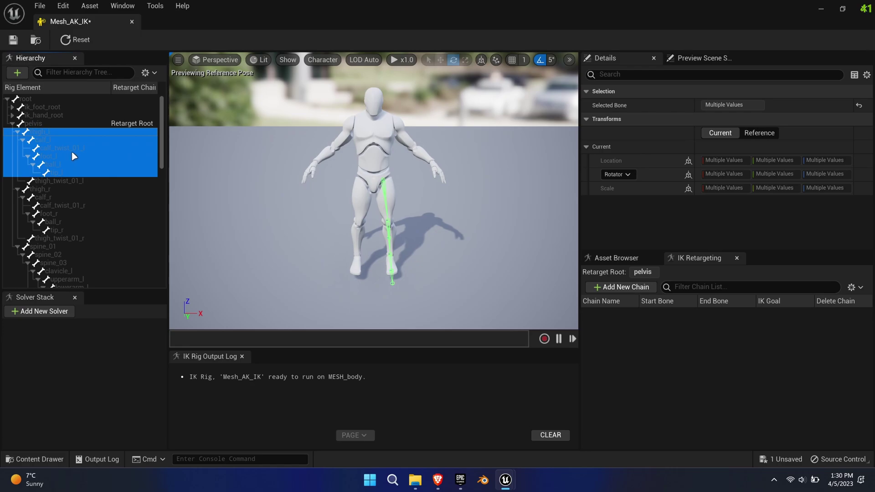
{"action": "left_click", "coordinate": [73, 149], "text": "ctrl"}
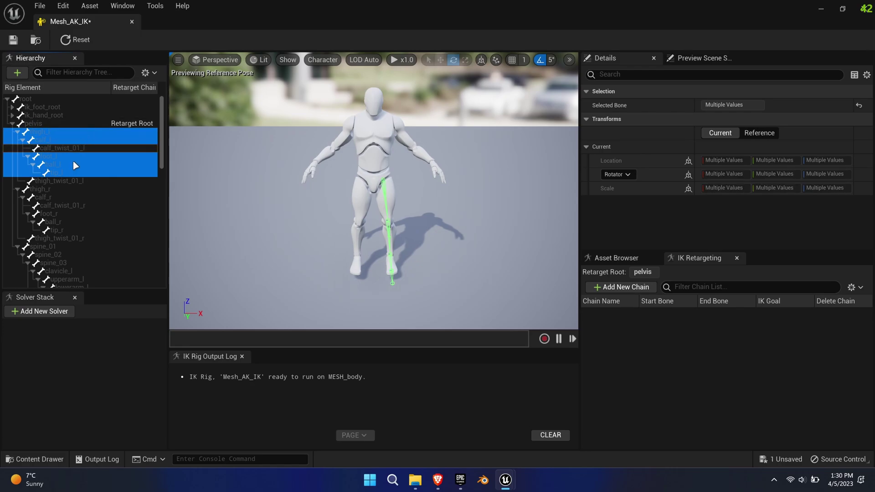
{"action": "right_click", "coordinate": [76, 165]}
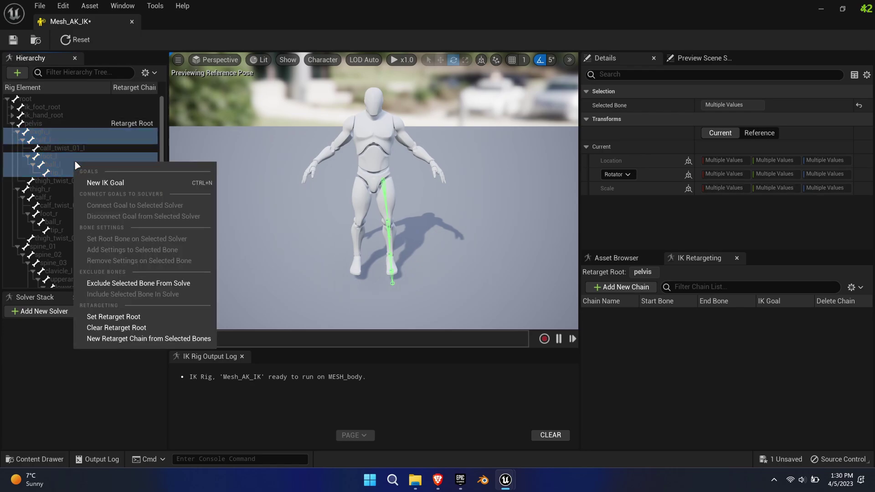
{"action": "left_click", "coordinate": [167, 343]}
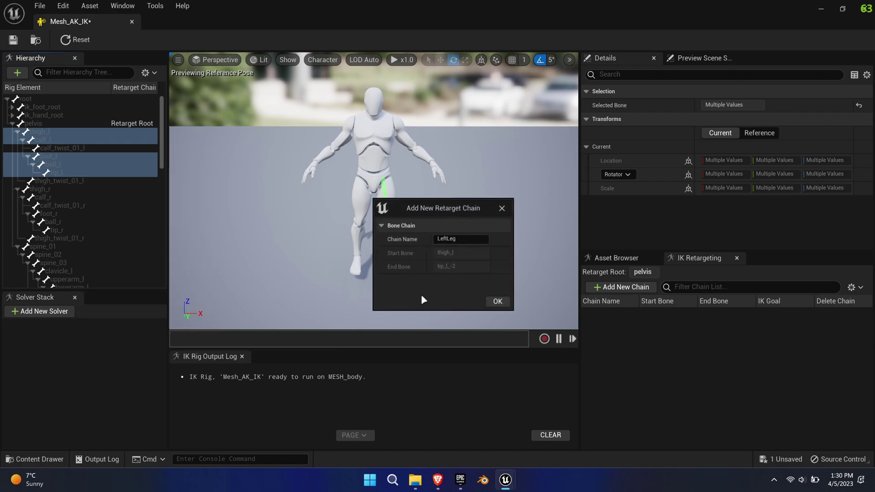
{"action": "left_click", "coordinate": [497, 302]}
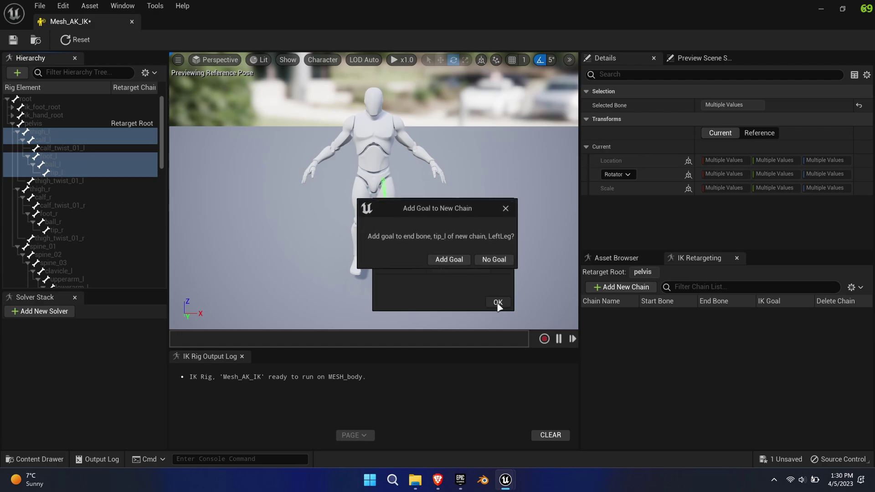
{"action": "left_click", "coordinate": [495, 260]}
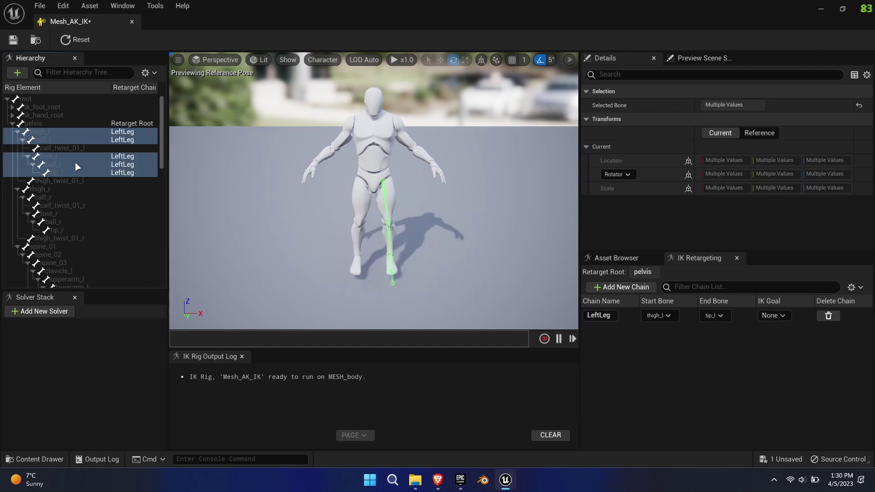
Step: Create a retarget chain named Left_CT for the calf_twist_01_l bone without a goal
{"action": "right_click", "coordinate": [63, 146]}
{"action": "left_click", "coordinate": [132, 323]}
{"action": "type", "text": "Left_CT"}
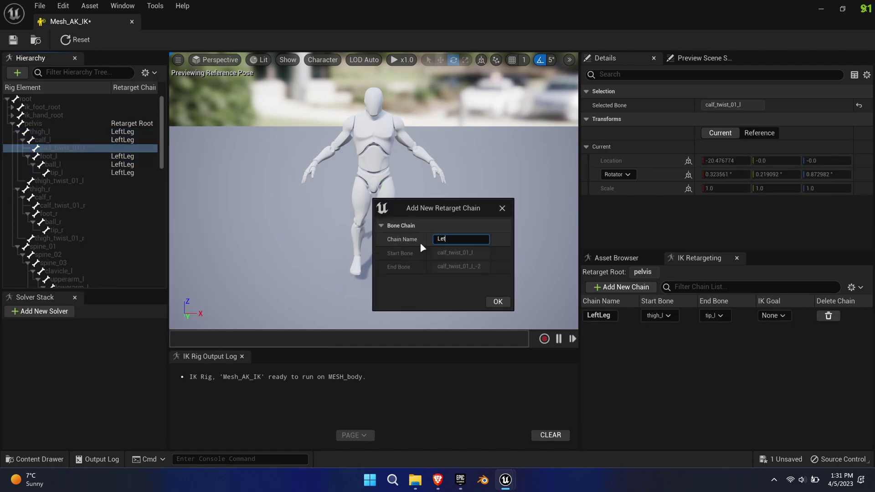
{"action": "left_click", "coordinate": [498, 301]}
{"action": "left_click", "coordinate": [512, 260]}
Step: Create a retarget chain named Left_TT for the thigh_twist_01_l bone without a goal
{"action": "right_click", "coordinate": [59, 181]}
{"action": "left_click", "coordinate": [132, 357]}
{"action": "left_click_drag", "start_coordinate": [459, 239], "coordinate": [446, 239]}
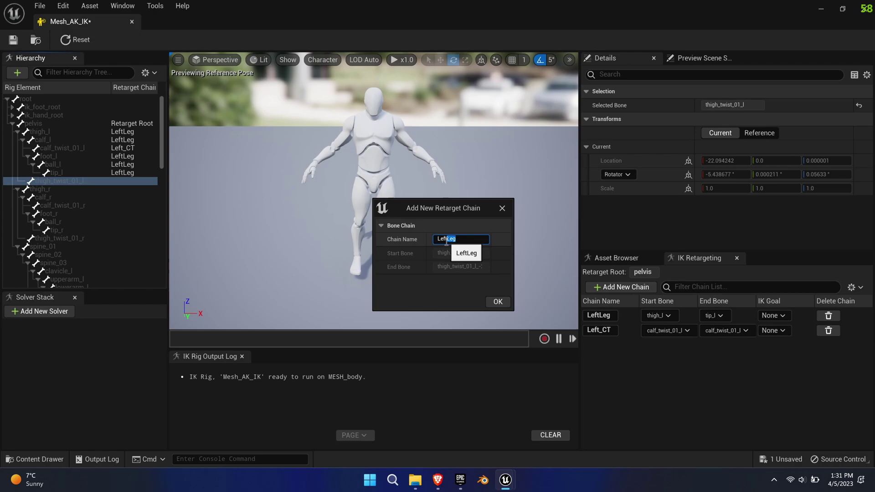
{"action": "type", "text": "_TT"}
{"action": "left_click", "coordinate": [497, 301]}
{"action": "left_click", "coordinate": [509, 260]}
Step: Create a RightLeg retarget chain from thigh_r to tip_r, leaving out calf_twist_01_r and adding no goal
{"action": "left_click", "coordinate": [73, 189]}
{"action": "left_click", "coordinate": [78, 230], "text": "shift"}
{"action": "left_click", "coordinate": [83, 205], "text": "ctrl"}
{"action": "right_click", "coordinate": [76, 220]}
{"action": "left_click", "coordinate": [132, 397]}
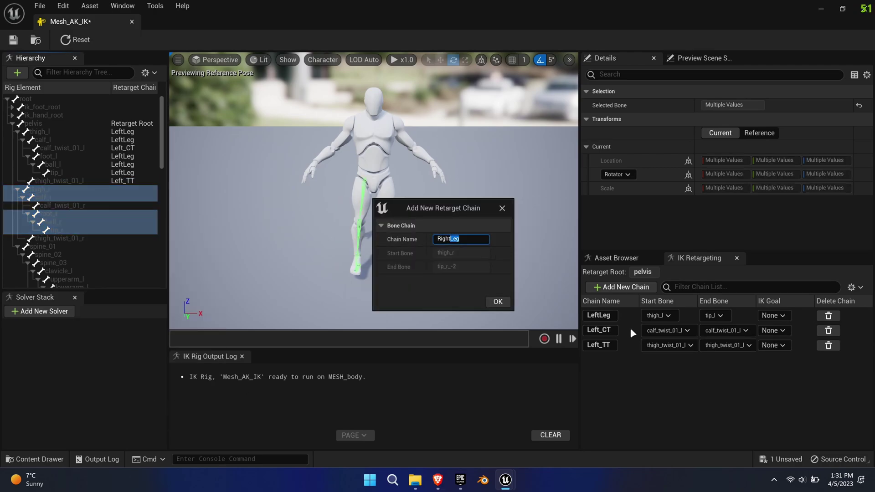
{"action": "left_click", "coordinate": [495, 302]}
{"action": "left_click", "coordinate": [496, 259]}
Step: Create retarget chains named Right_CT for calf_twist_01_r and Right_TT for thigh_twist_01_r
{"action": "right_click", "coordinate": [62, 204]}
{"action": "left_click", "coordinate": [132, 383]}
{"action": "left_click", "coordinate": [464, 240]}
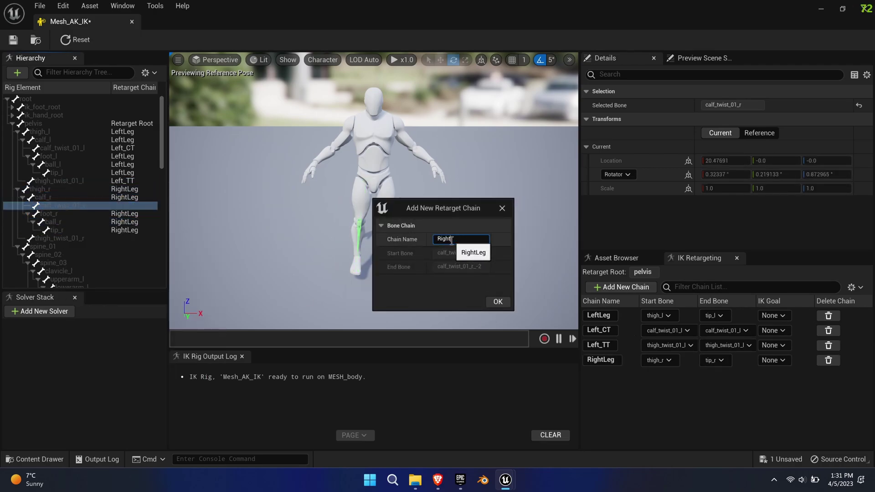
{"action": "left_click", "coordinate": [497, 302]}
{"action": "right_click", "coordinate": [60, 238]}
{"action": "left_click", "coordinate": [132, 414]}
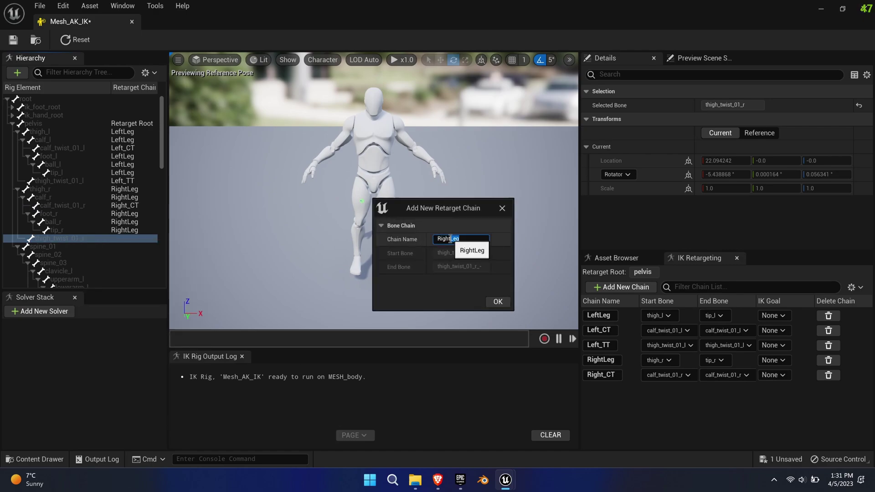
{"action": "left_click", "coordinate": [498, 302]}
Step: Create a Spine retarget chain from spine_01 to spine_03
{"action": "left_click", "coordinate": [50, 246]}
{"action": "scroll", "coordinate": [68, 214], "scroll_direction": "down", "scroll_amount": 4}
{"action": "left_click", "coordinate": [55, 181], "text": "shift"}
{"action": "right_click", "coordinate": [82, 182]}
{"action": "left_click", "coordinate": [132, 358]}
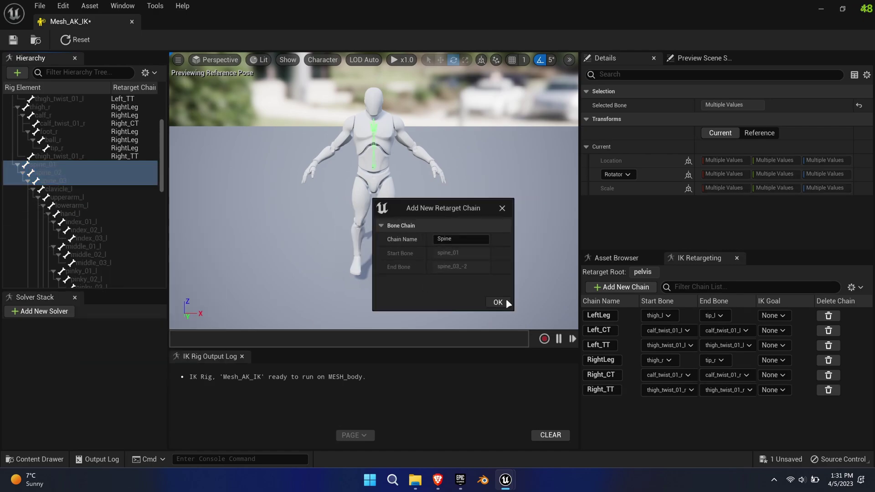
{"action": "left_click", "coordinate": [498, 302]}
Step: Create a retarget chain named LeftShoulder for the clavicle_l bone without a goal
{"action": "right_click", "coordinate": [63, 189]}
{"action": "left_click", "coordinate": [132, 366]}
{"action": "type", "text": "LeftShoulder"}
{"action": "left_click", "coordinate": [497, 301]}
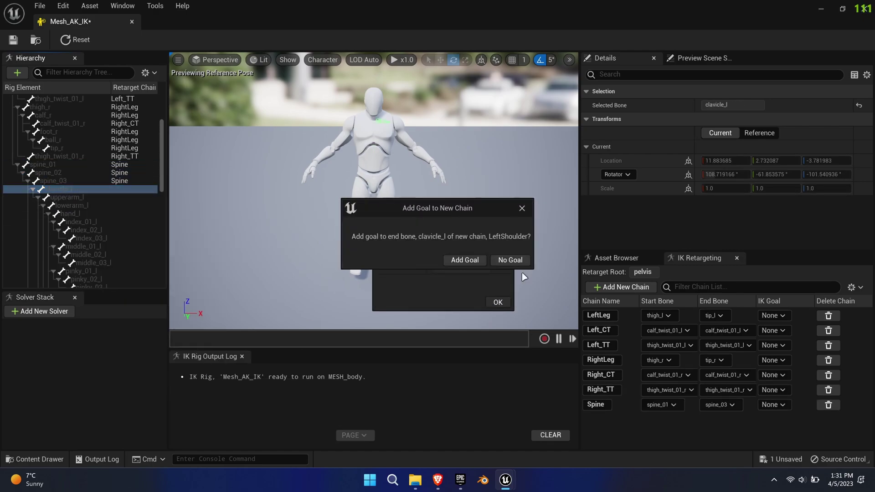
{"action": "left_click", "coordinate": [508, 259]}
Step: Create a LeftArm retarget chain from upperarm_l to hand_l without a goal
{"action": "left_click", "coordinate": [98, 198]}
{"action": "left_click", "coordinate": [92, 214], "text": "shift"}
{"action": "right_click", "coordinate": [92, 214]}
{"action": "left_click", "coordinate": [199, 392]}
{"action": "left_click", "coordinate": [498, 302]}
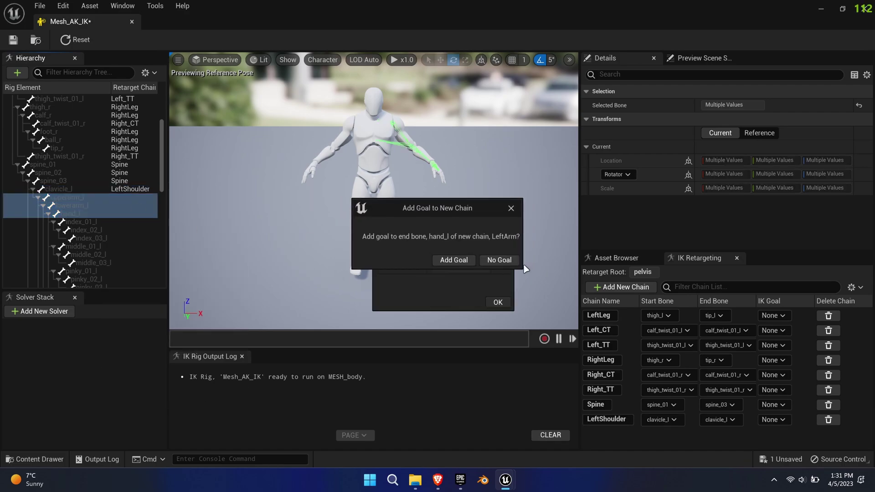
{"action": "left_click", "coordinate": [509, 258]}
Step: Create the LeftIndex, LeftMiddle, LeftPinky, LeftRing and LeftThumb retarget chains from the left hand's finger bones, without goals
{"action": "left_click", "coordinate": [86, 221]}
{"action": "scroll", "coordinate": [100, 196], "scroll_direction": "down", "scroll_amount": 6}
{"action": "left_click", "coordinate": [109, 173], "text": "shift"}
{"action": "right_click", "coordinate": [110, 174]}
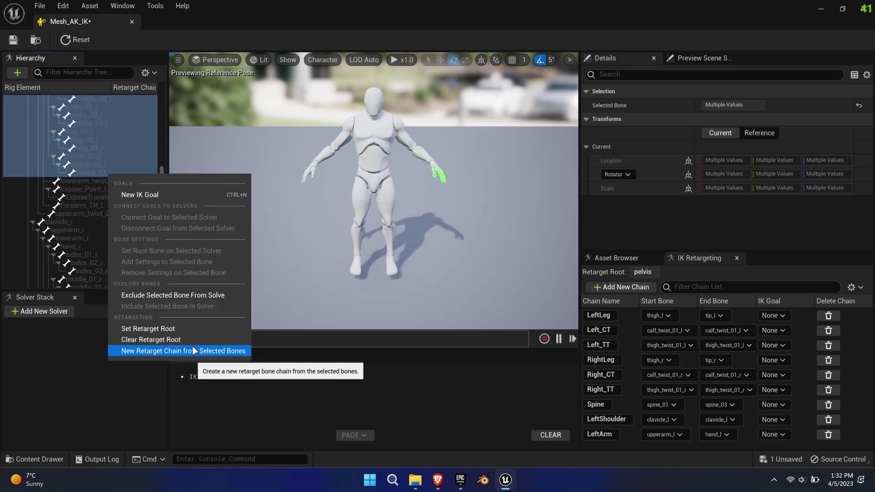
{"action": "left_click", "coordinate": [200, 353]}
{"action": "left_click", "coordinate": [508, 257]}
{"action": "left_click", "coordinate": [497, 301]}
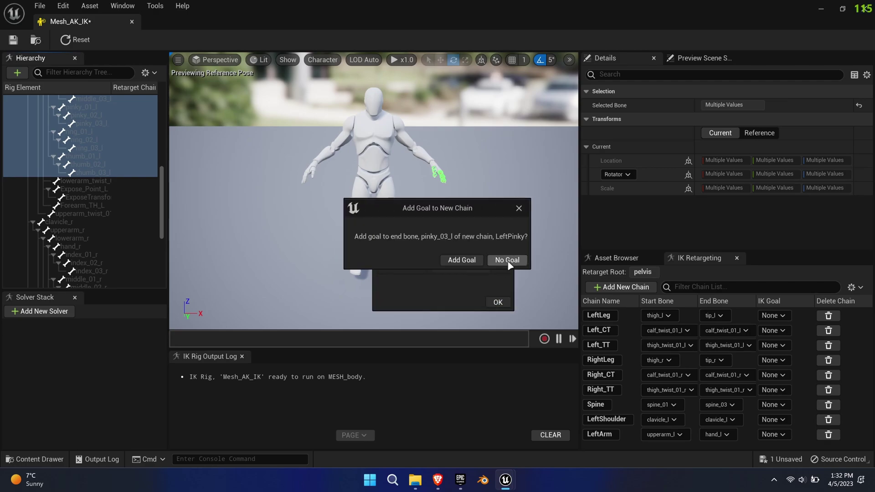
{"action": "left_click", "coordinate": [509, 258]}
{"action": "left_click", "coordinate": [498, 302]}
Step: Create retarget chains named Left_LAT for lowerarm_twist_01_l and Left_UAT for upperarm_twist_01_l
{"action": "right_click", "coordinate": [97, 183]}
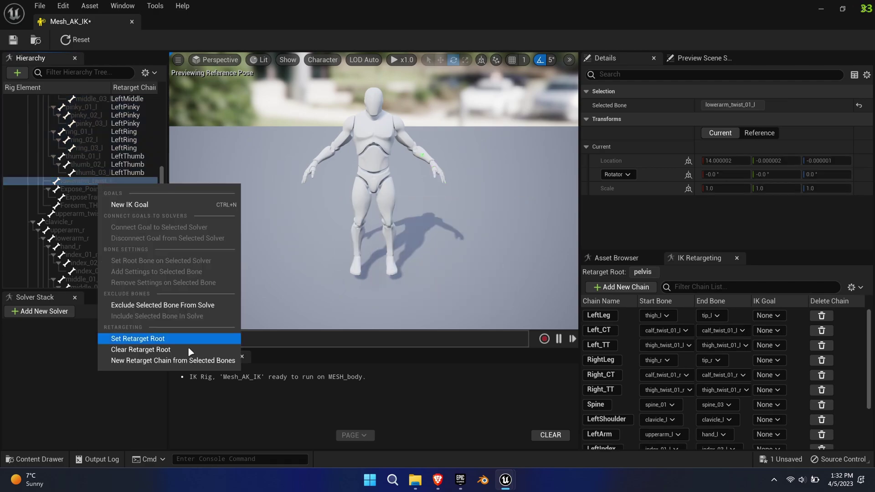
{"action": "left_click", "coordinate": [173, 354]}
{"action": "left_click_drag", "start_coordinate": [447, 239], "coordinate": [503, 244]}
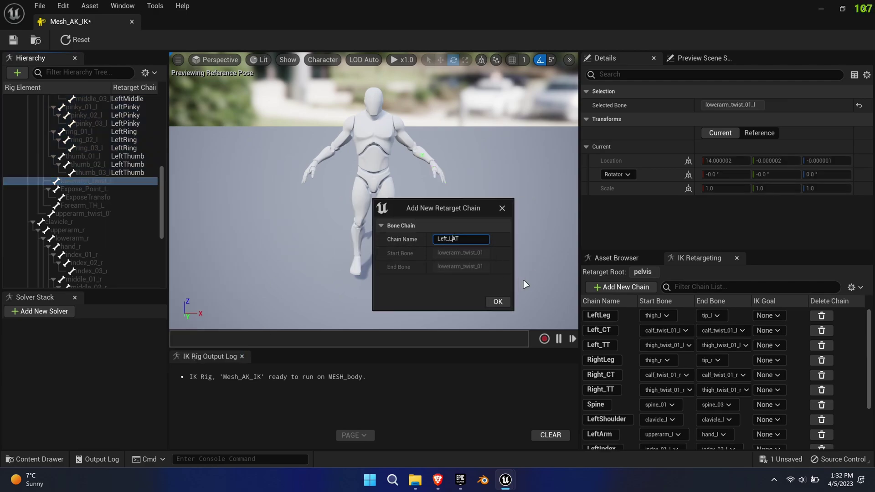
{"action": "left_click", "coordinate": [498, 302]}
{"action": "left_click", "coordinate": [98, 214]}
{"action": "right_click", "coordinate": [98, 214]}
{"action": "left_click", "coordinate": [173, 385]}
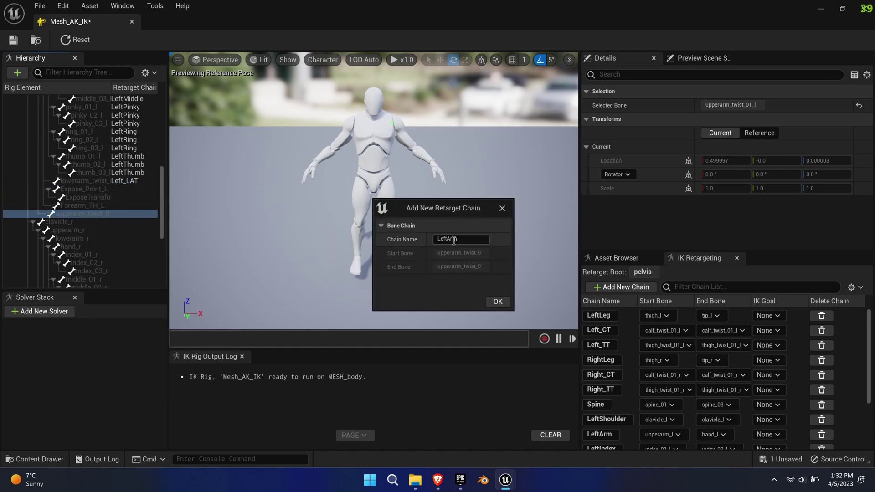
{"action": "left_click", "coordinate": [498, 302]}
Step: Create a retarget chain named RightShoulder for the clavicle_r bone without a goal
{"action": "left_click", "coordinate": [69, 222]}
{"action": "right_click", "coordinate": [68, 222]}
{"action": "left_click", "coordinate": [144, 393]}
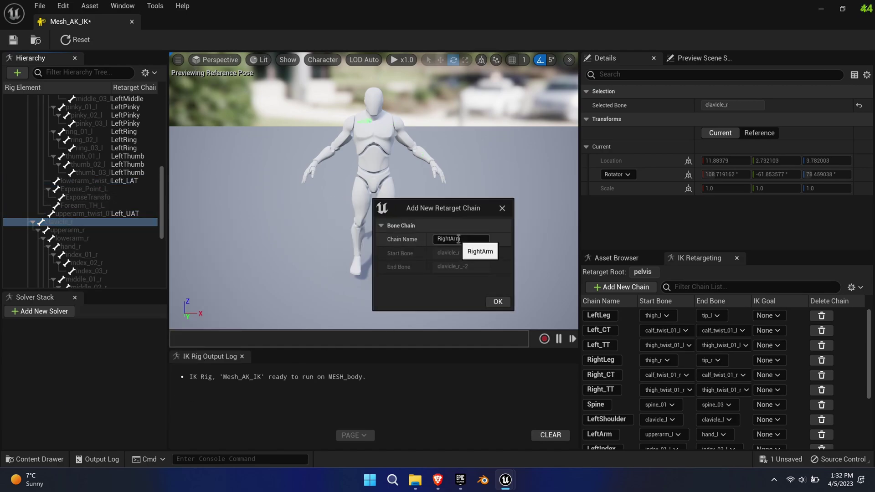
{"action": "left_click", "coordinate": [512, 260]}
Step: Create a RightArm retarget chain from upperarm_r to hand_r without a goal
{"action": "left_click", "coordinate": [75, 230]}
{"action": "left_click", "coordinate": [95, 247], "text": "shift"}
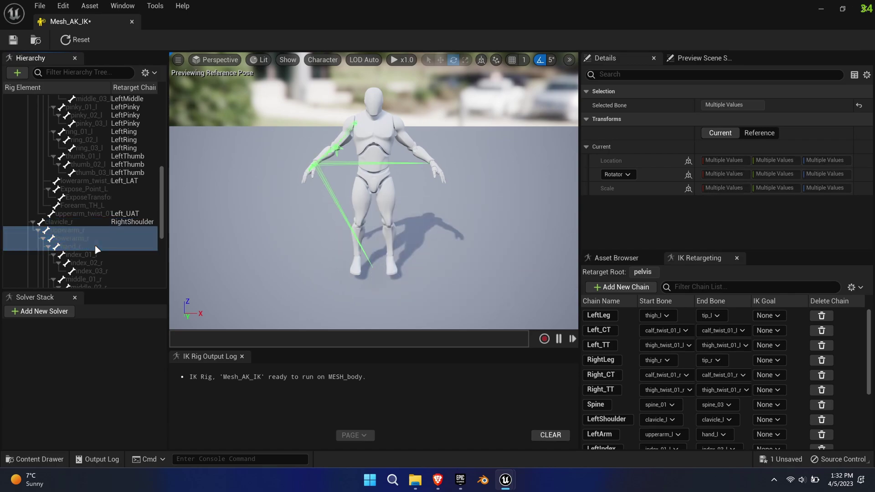
{"action": "left_click", "coordinate": [497, 302]}
{"action": "left_click", "coordinate": [512, 260]}
Step: Create the RightIndex, RightMiddle, RightPinky, RightRing and RightThumb retarget chains from the right hand's finger bones, without goals
{"action": "scroll", "coordinate": [78, 272], "scroll_direction": "down", "scroll_amount": 3}
{"action": "left_click", "coordinate": [87, 140]}
{"action": "left_click", "coordinate": [100, 256], "text": "shift"}
{"action": "right_click", "coordinate": [102, 259]}
{"action": "left_click", "coordinate": [173, 431]}
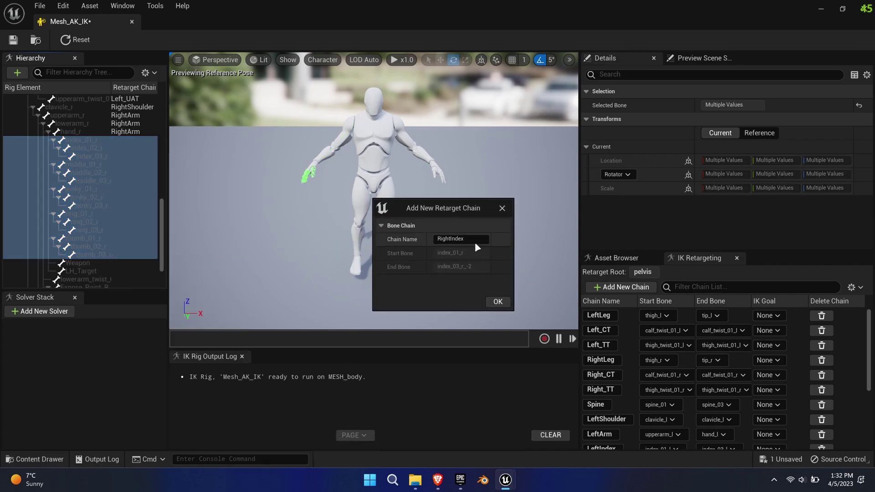
{"action": "left_click", "coordinate": [498, 302]}
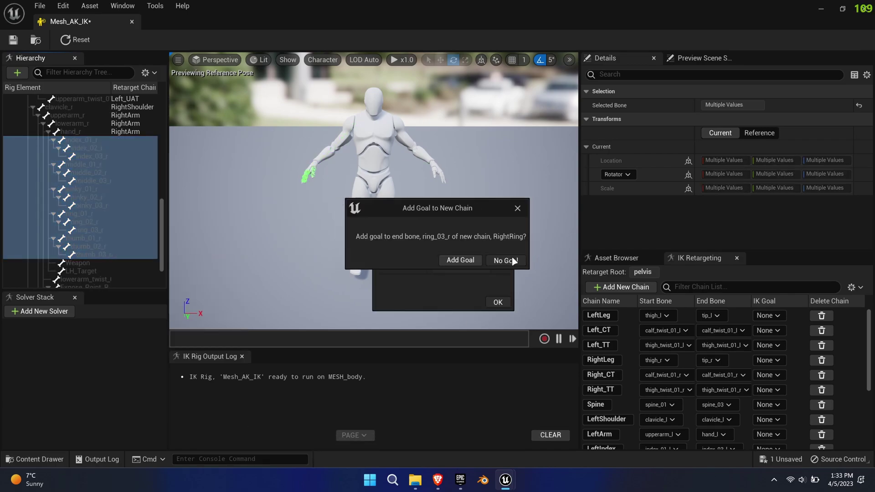
{"action": "left_click", "coordinate": [509, 260]}
Step: Create a retarget chain named Weapon for the Weapon bone without a goal
{"action": "left_click", "coordinate": [87, 263]}
{"action": "right_click", "coordinate": [87, 263]}
{"action": "left_click", "coordinate": [173, 433]}
{"action": "left_click", "coordinate": [447, 239]}
{"action": "type", "text": "Weap"}
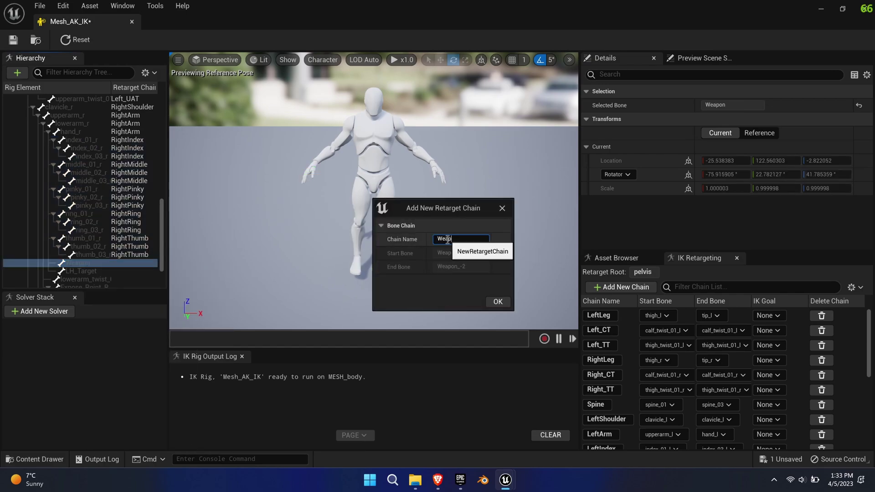
{"action": "type", "text": "on"}
{"action": "left_click", "coordinate": [497, 302]}
{"action": "left_click", "coordinate": [505, 261]}
Step: Create retarget chains named Right_LAT for lowerarm_twist_01_r and Right_UAT for upperarm_twist_01_r
{"action": "scroll", "coordinate": [118, 228], "scroll_direction": "down", "scroll_amount": 3}
{"action": "left_click", "coordinate": [88, 232]}
{"action": "right_click", "coordinate": [94, 232]}
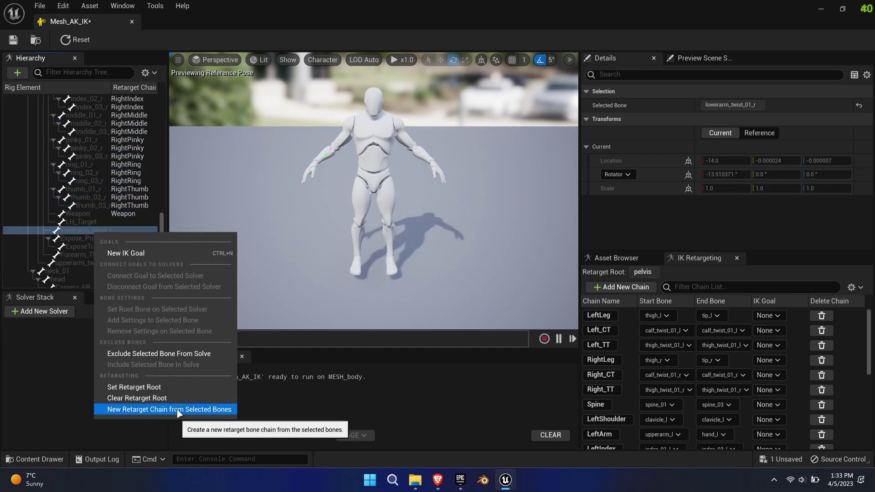
{"action": "left_click", "coordinate": [177, 409]}
{"action": "left_click", "coordinate": [497, 302]}
{"action": "left_click", "coordinate": [510, 260]}
{"action": "left_click", "coordinate": [92, 262]}
{"action": "right_click", "coordinate": [91, 262]}
{"action": "left_click", "coordinate": [178, 441]}
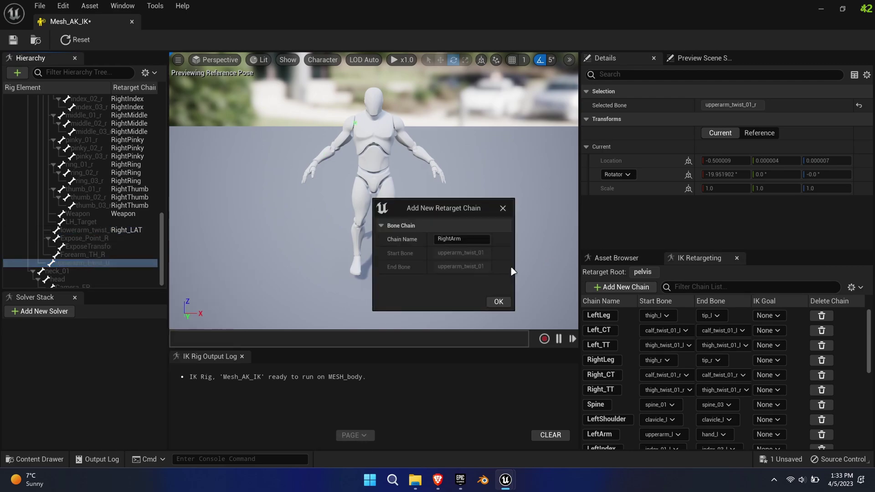
{"action": "left_click", "coordinate": [494, 303]}
Step: Create a head retarget chain from the neck_01 and head bones without a goal
{"action": "left_click", "coordinate": [73, 268]}
{"action": "left_click", "coordinate": [75, 275], "text": "shift"}
{"action": "right_click", "coordinate": [75, 275]}
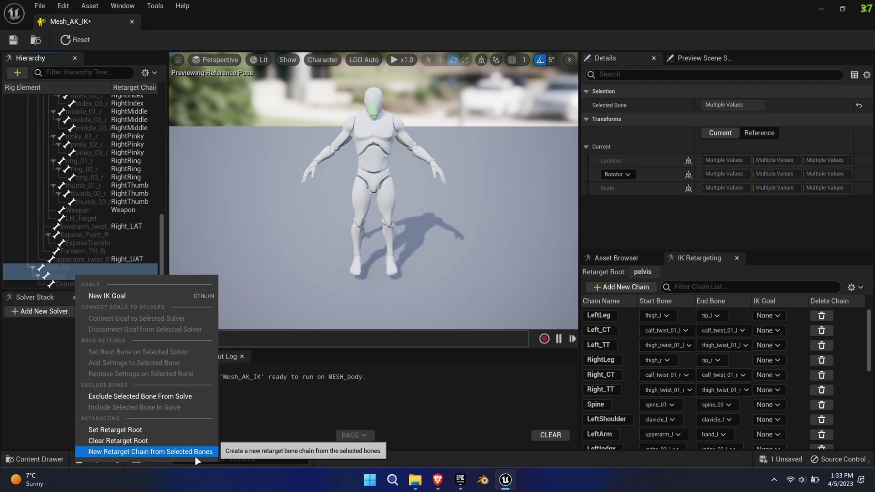
{"action": "left_click", "coordinate": [195, 455]}
{"action": "left_click", "coordinate": [497, 302]}
{"action": "left_click", "coordinate": [493, 260]}
Step: Create a retarget chain named Camera for the Camera_FP bone without a goal, and check the chain assignments in the hierarchy
{"action": "right_click", "coordinate": [79, 283]}
{"action": "left_click", "coordinate": [192, 272]}
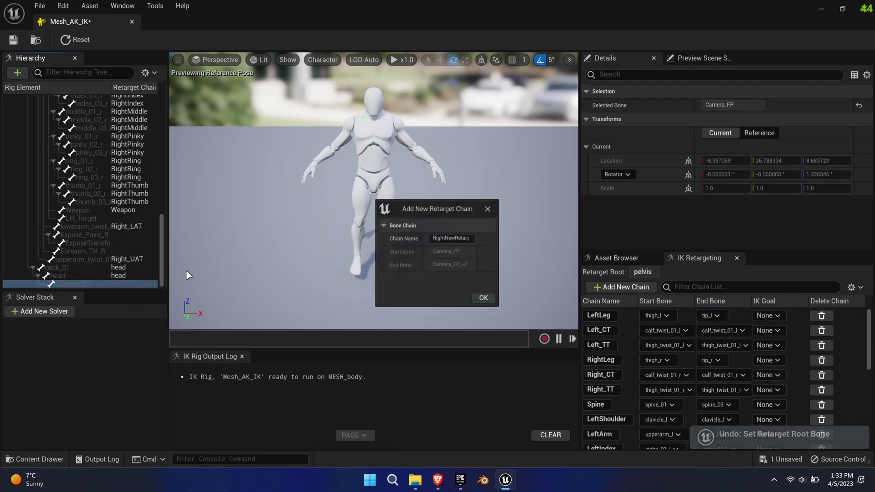
{"action": "type", "text": "Camera"}
{"action": "key", "text": "Return"}
{"action": "left_click", "coordinate": [505, 260]}
{"action": "scroll", "coordinate": [91, 205], "scroll_direction": "up", "scroll_amount": 10}
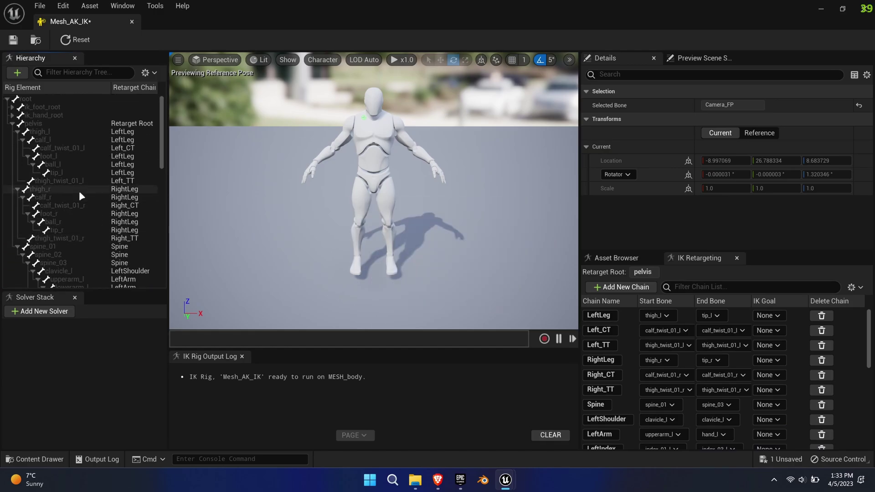
{"action": "scroll", "coordinate": [772, 316], "scroll_direction": "down", "scroll_amount": 10}
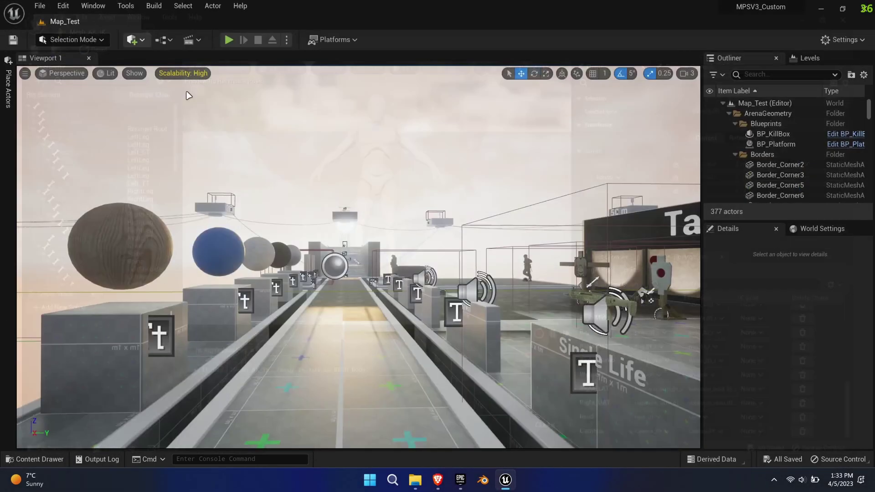
Step: Create an IK Retargeter in the AK_Animations folder with Mesh_AK_IK as its source rig, and name it AK_Retargeter
{"action": "key", "text": "ctrl+space"}
{"action": "right_click", "coordinate": [461, 332]}
{"action": "mouse_move", "coordinate": [563, 283]}
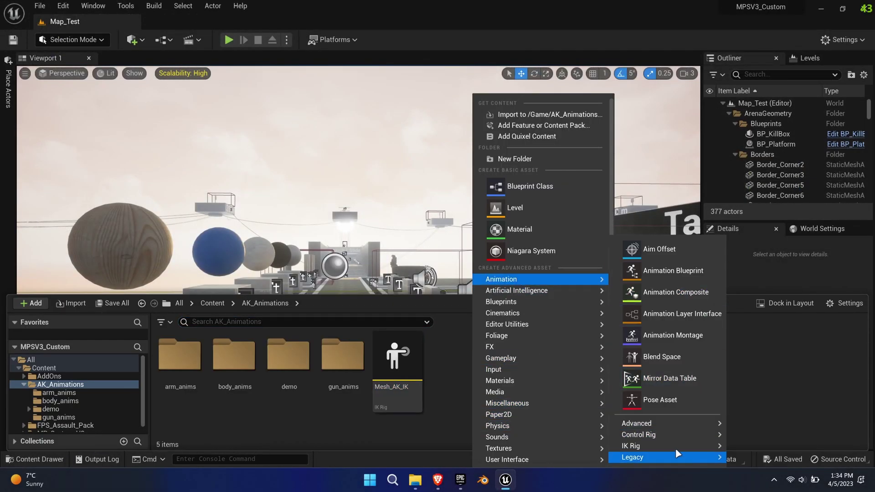
{"action": "mouse_move", "coordinate": [676, 446]}
{"action": "left_click", "coordinate": [783, 431]}
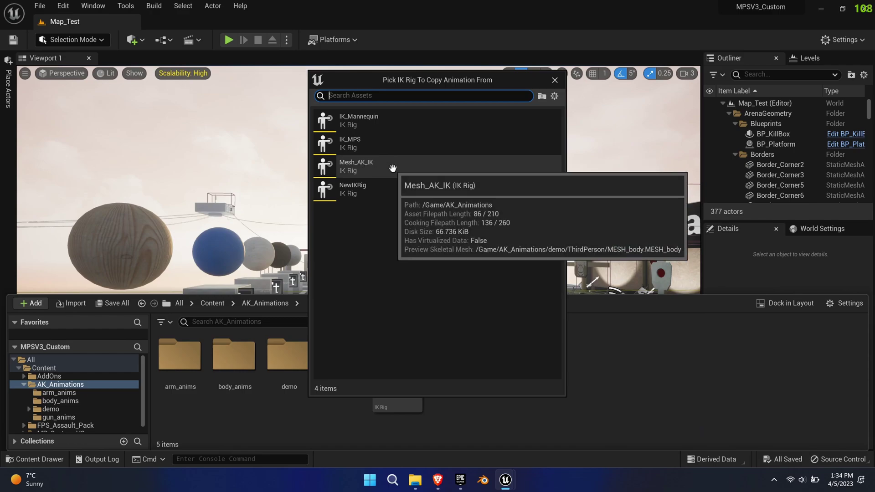
{"action": "left_click", "coordinate": [392, 167]}
{"action": "type", "text": "AK_Retargete"}
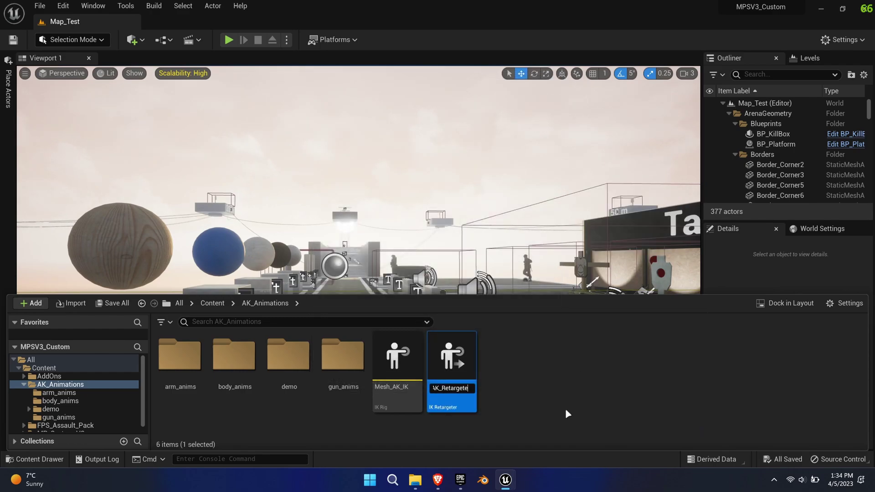
{"action": "type", "text": "r"}
{"action": "key", "text": "Return"}
Step: Open the AK_Retargeter asset and assign IK_MPS as its target IK rig
{"action": "double_click", "coordinate": [390, 385]}
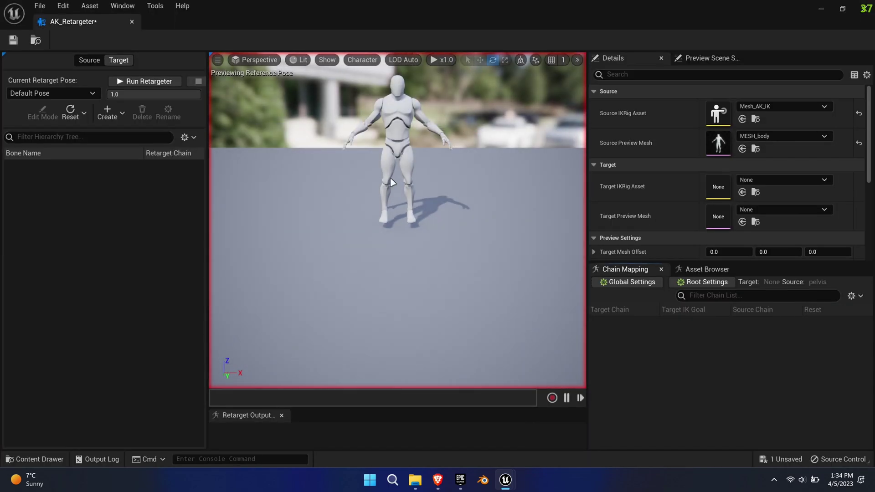
{"action": "left_click", "coordinate": [793, 180]}
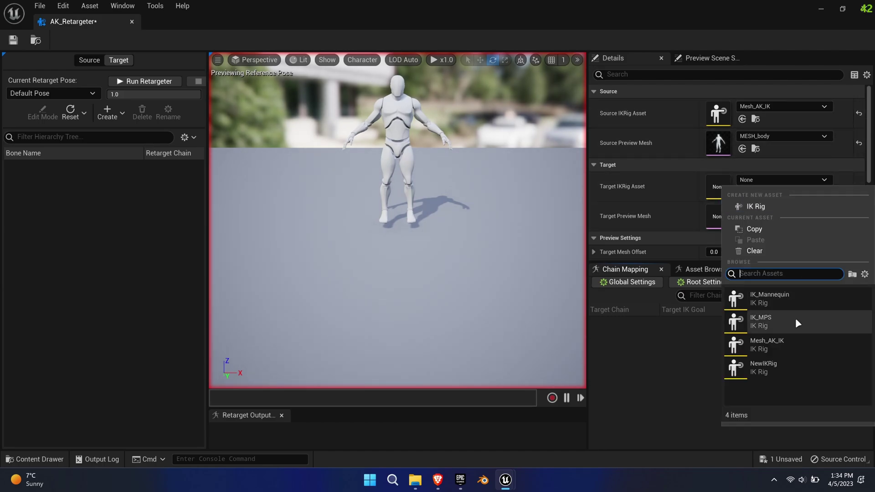
{"action": "left_click", "coordinate": [800, 325]}
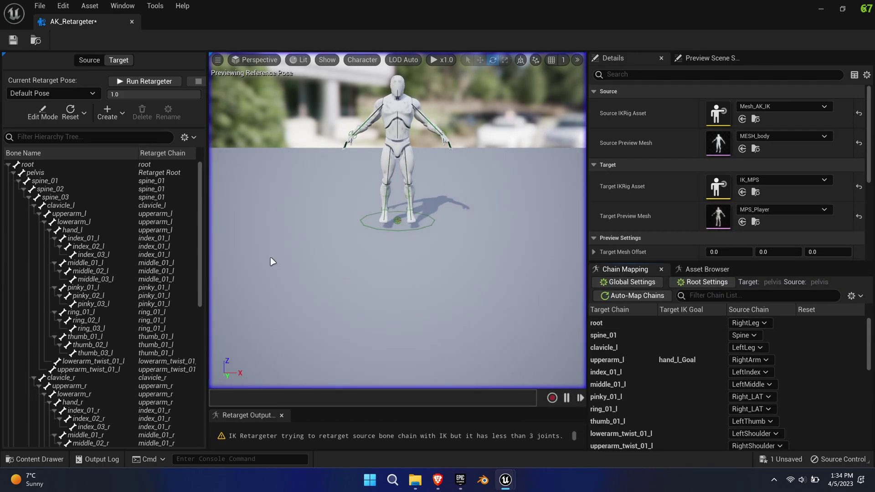
Step: Offset the target mesh about 161.6 along X so the two preview characters stand side by side
{"action": "scroll", "coordinate": [660, 117], "scroll_direction": "down", "scroll_amount": 5}
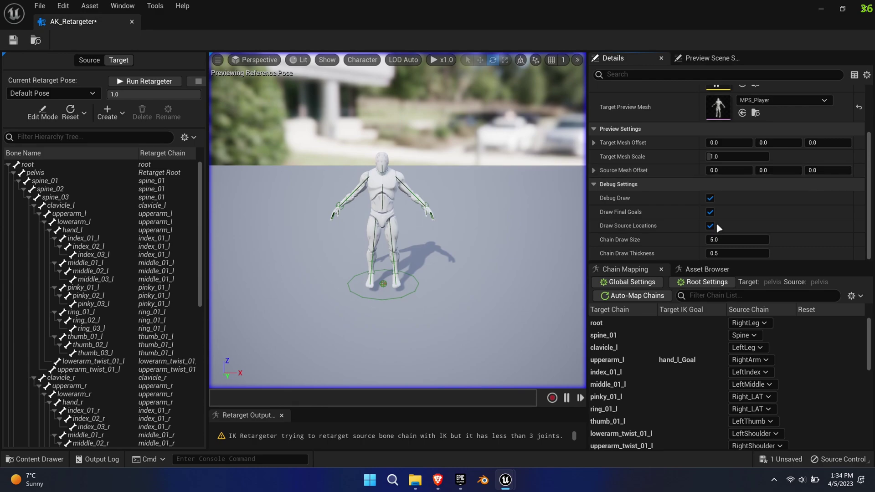
{"action": "mouse_move", "coordinate": [734, 143]}
{"action": "left_mouse_down"}
{"action": "mouse_move", "coordinate": [766, 144]}
{"action": "mouse_move", "coordinate": [732, 145]}
{"action": "left_mouse_up"}
{"action": "key", "text": "w"}
{"action": "right_click_drag", "start_coordinate": [459, 300], "coordinate": [451, 300]}
{"action": "key", "text": "s"}
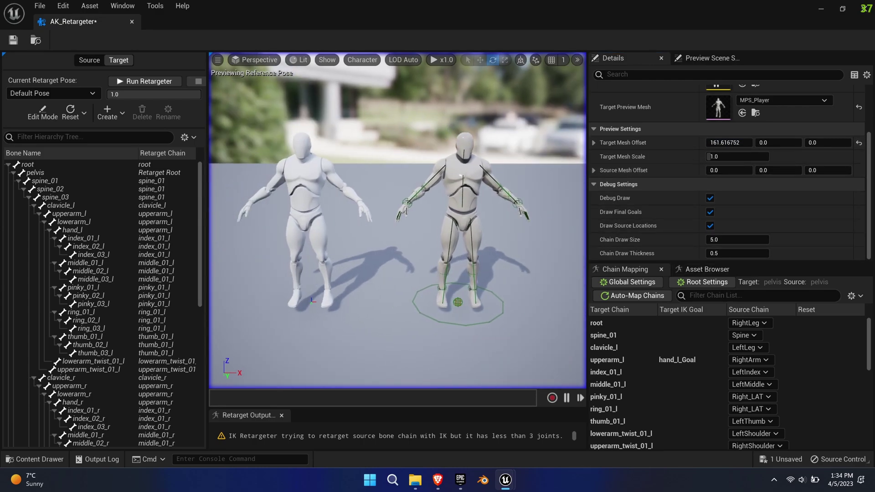
{"action": "left_click", "coordinate": [118, 61]}
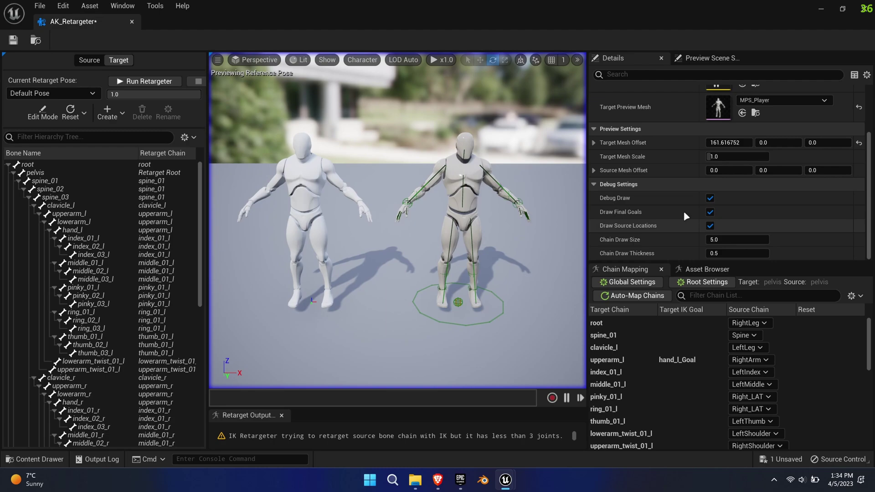
Step: Set the source chain of root to None, clavicle_l to LeftShoulder and upperarm_l to LeftArm
{"action": "scroll", "coordinate": [707, 201], "scroll_direction": "up", "scroll_amount": 3}
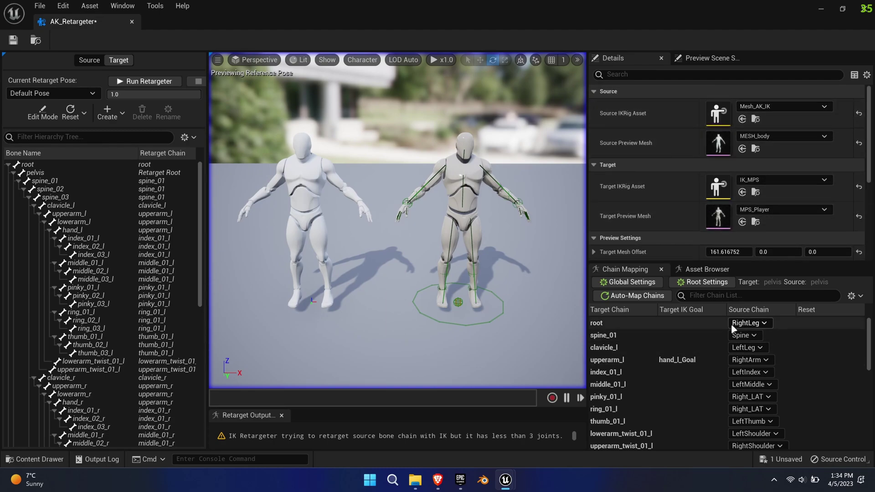
{"action": "left_click", "coordinate": [750, 323]}
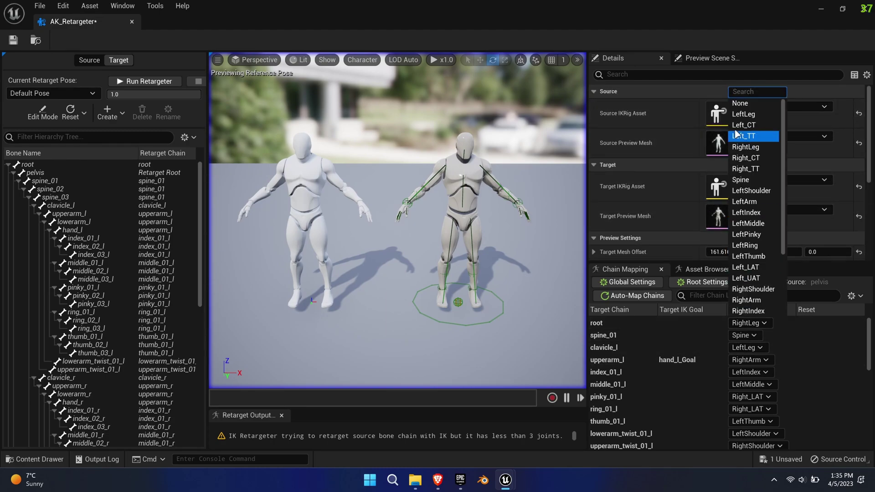
{"action": "left_click", "coordinate": [745, 104]}
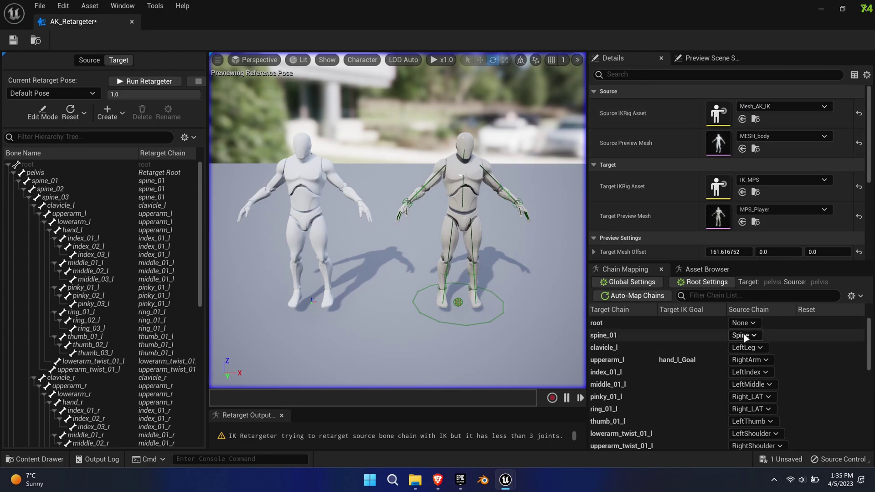
{"action": "left_click", "coordinate": [753, 349]}
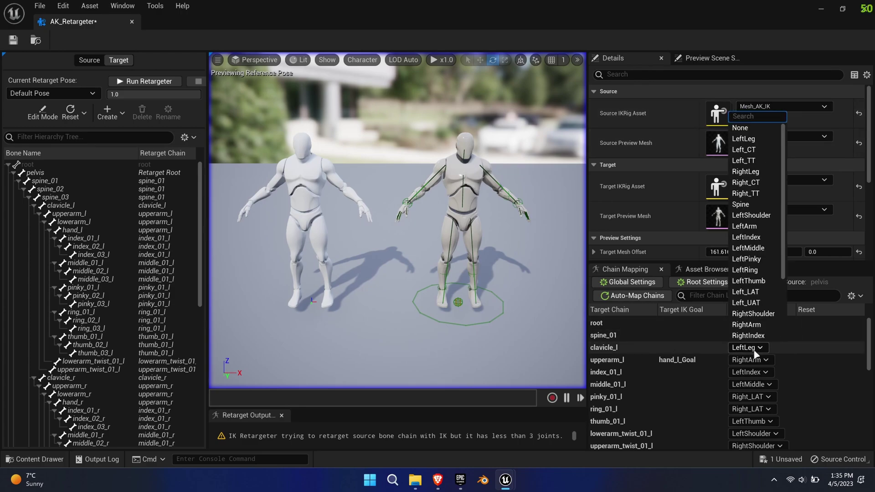
{"action": "left_click", "coordinate": [763, 216]}
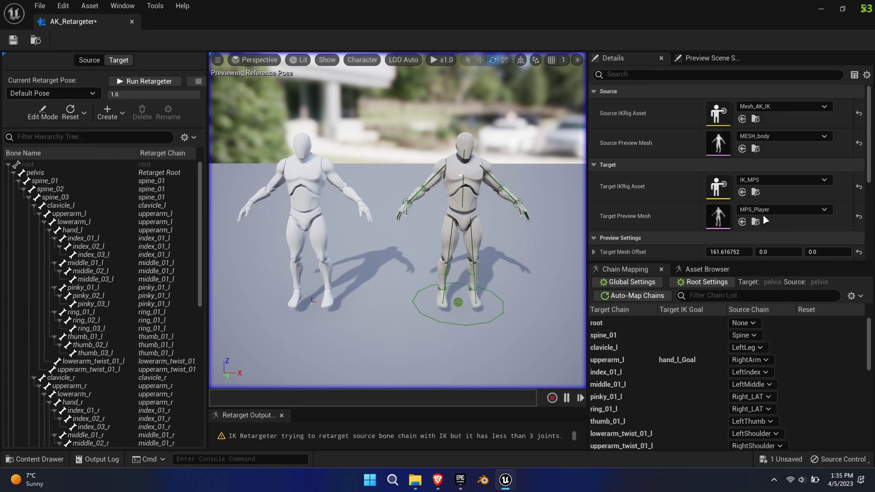
{"action": "left_click", "coordinate": [762, 361]}
{"action": "left_click", "coordinate": [744, 238]}
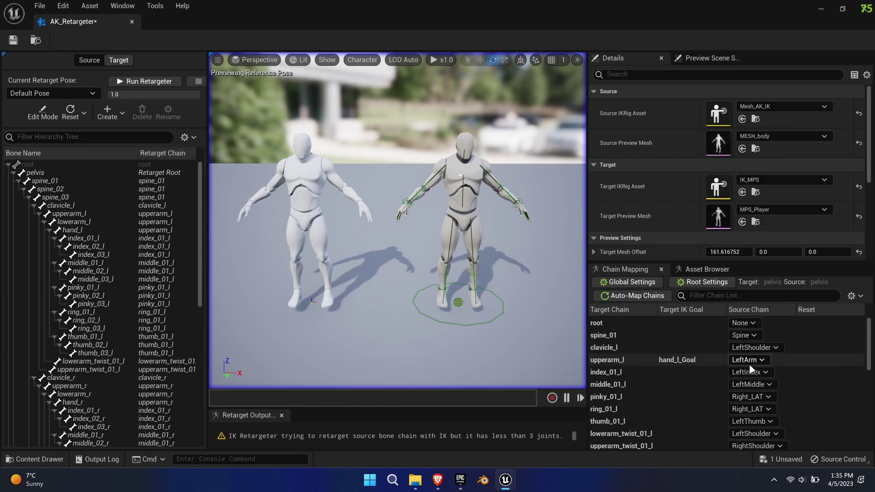
Step: Map the pinky_01_l target chain to LeftPinky and ring_01_l to LeftRing
{"action": "left_click", "coordinate": [749, 397]}
{"action": "left_click", "coordinate": [746, 321]}
{"action": "left_click", "coordinate": [754, 411]}
{"action": "left_click", "coordinate": [749, 332]}
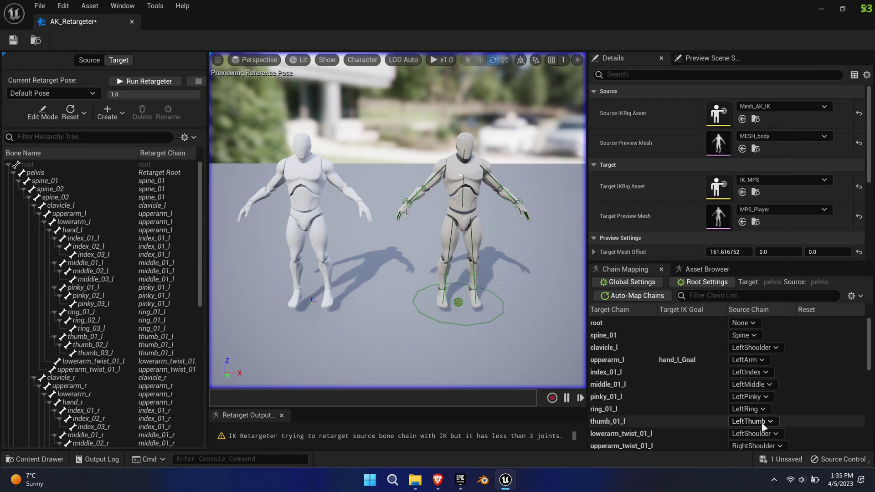
Step: Map the lowerarm_twist_01_l target chain to Left_LAT and upperarm_twist_01_l to Left_UAT
{"action": "left_click", "coordinate": [757, 433]}
{"action": "left_click", "coordinate": [749, 378]}
{"action": "left_click", "coordinate": [759, 446]}
{"action": "left_click", "coordinate": [749, 401]}
Step: Map the clavicle_r target chain to RightShoulder and upperarm_r to RightArm
{"action": "scroll", "coordinate": [827, 388], "scroll_direction": "down", "scroll_amount": 4}
{"action": "left_click", "coordinate": [749, 359]}
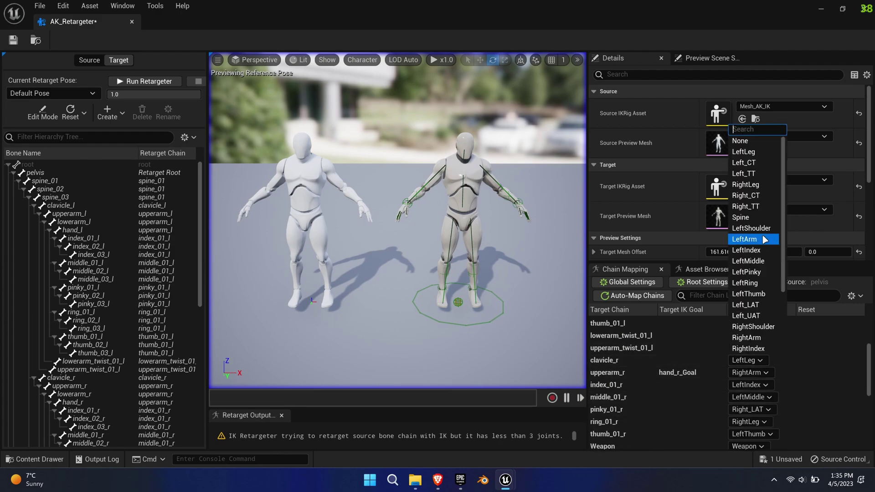
{"action": "left_click", "coordinate": [752, 302]}
{"action": "left_click", "coordinate": [749, 372]}
{"action": "left_click", "coordinate": [760, 324]}
Step: Map index_01_r, middle_01_r, pinky_01_r and ring_01_r to the RightIndex, RightMiddle, RightPinky and RightRing source chains
{"action": "left_click", "coordinate": [762, 397]}
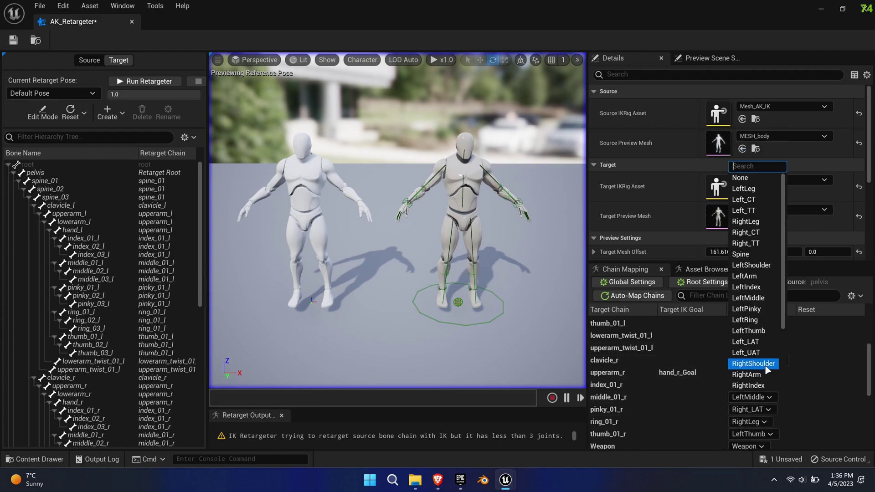
{"action": "left_click", "coordinate": [763, 347]}
{"action": "left_click", "coordinate": [762, 409]}
{"action": "left_click", "coordinate": [763, 371]}
{"action": "left_click", "coordinate": [762, 421]}
{"action": "left_click", "coordinate": [763, 384]}
{"action": "scroll", "coordinate": [760, 428], "scroll_direction": "down", "scroll_amount": 2}
{"action": "scroll", "coordinate": [761, 432], "scroll_direction": "down", "scroll_amount": 2}
{"action": "left_click", "coordinate": [759, 355]}
{"action": "left_click", "coordinate": [760, 328]}
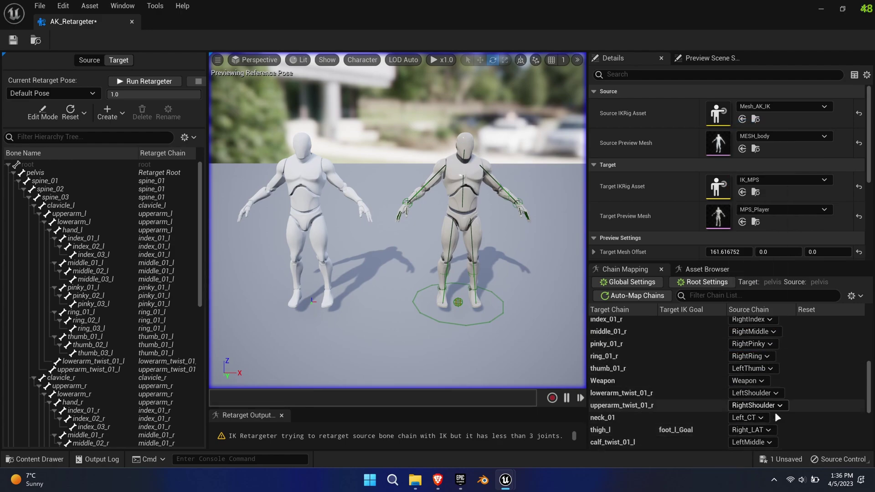
Step: Map the thumb_01_r target chain to RightThumb
{"action": "left_click", "coordinate": [761, 368]}
{"action": "scroll", "coordinate": [761, 314], "scroll_direction": "down", "scroll_amount": 3}
{"action": "left_click", "coordinate": [761, 351]}
Step: Map lowerarm_twist_01_r to Right_LAT, upperarm_twist_01_r to Right_UAT and neck_01 to the head source chain
{"action": "left_click", "coordinate": [766, 394]}
{"action": "scroll", "coordinate": [769, 351], "scroll_direction": "down", "scroll_amount": 5}
{"action": "left_click", "coordinate": [768, 351]}
{"action": "left_click", "coordinate": [766, 405]}
{"action": "scroll", "coordinate": [769, 369], "scroll_direction": "down", "scroll_amount": 5}
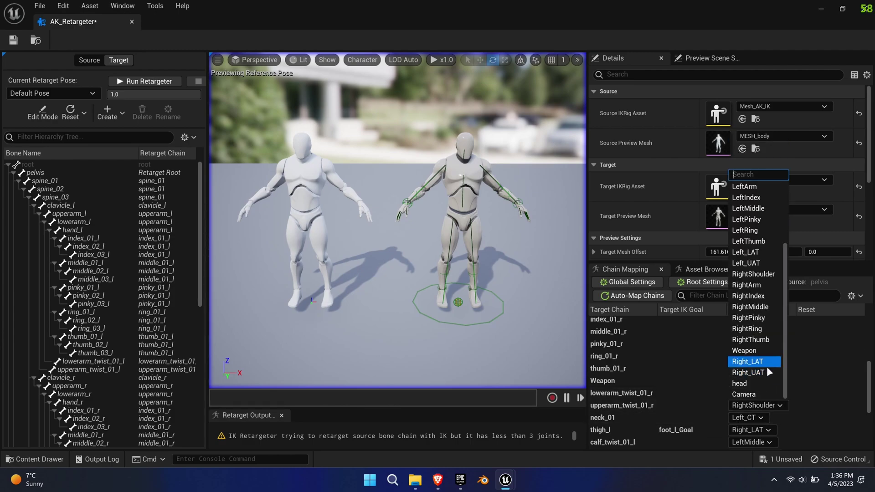
{"action": "left_click", "coordinate": [767, 372]}
{"action": "left_click", "coordinate": [756, 418]}
{"action": "left_click", "coordinate": [755, 396]}
Step: Map thigh_l to LeftLeg, calf_twist_01_l to Left_CT and thigh_twist_01_l to Left_TT
{"action": "scroll", "coordinate": [756, 410], "scroll_direction": "down", "scroll_amount": 2}
{"action": "left_click", "coordinate": [754, 365]}
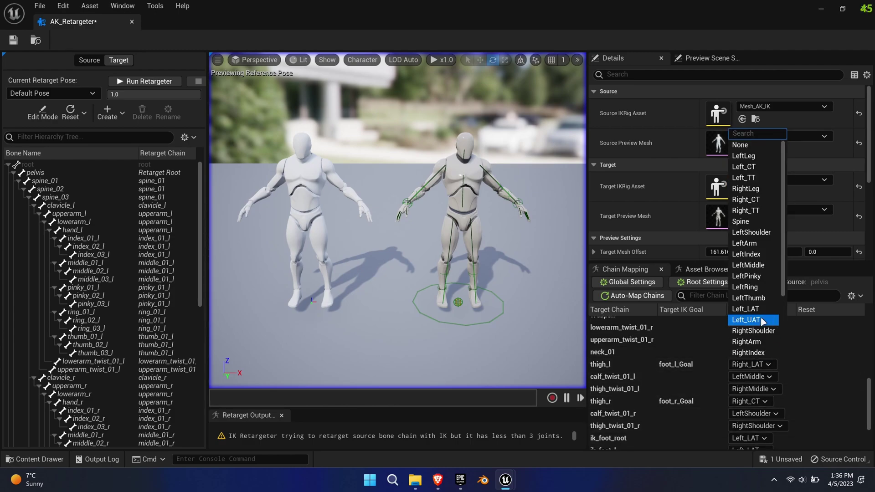
{"action": "left_click", "coordinate": [761, 157]}
{"action": "left_click", "coordinate": [757, 377]}
{"action": "left_click", "coordinate": [757, 179]}
{"action": "left_click", "coordinate": [753, 390]}
{"action": "left_click", "coordinate": [756, 202]}
Step: Map thigh_r to RightLeg, calf_twist_01_r to Right_CT and thigh_twist_01_r to Right_TT
{"action": "left_click", "coordinate": [753, 401]}
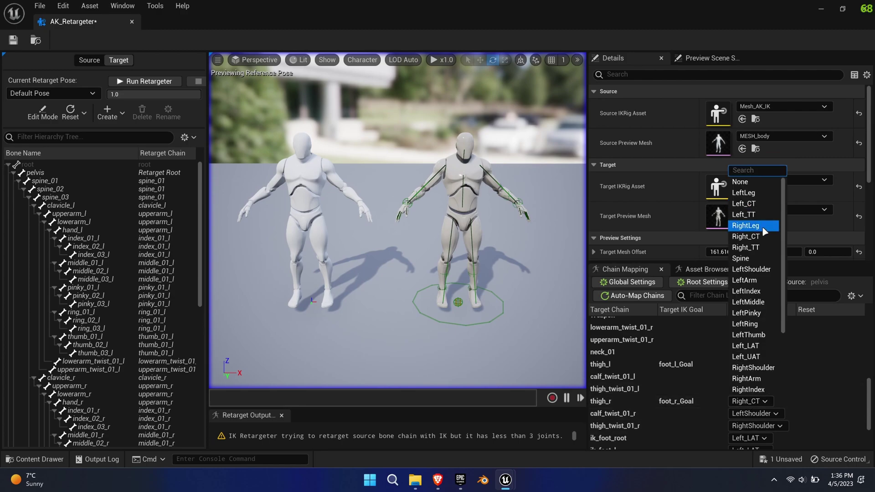
{"action": "left_click", "coordinate": [761, 226]}
{"action": "left_click", "coordinate": [754, 413]}
{"action": "left_click", "coordinate": [745, 248]}
{"action": "left_click", "coordinate": [758, 426]}
{"action": "left_click", "coordinate": [752, 272]}
Step: Set the source chains of the remaining ik_foot and ik_hand target chains to None
{"action": "scroll", "coordinate": [753, 392], "scroll_direction": "down", "scroll_amount": 2}
{"action": "left_click", "coordinate": [750, 389]}
{"action": "left_click", "coordinate": [741, 169]}
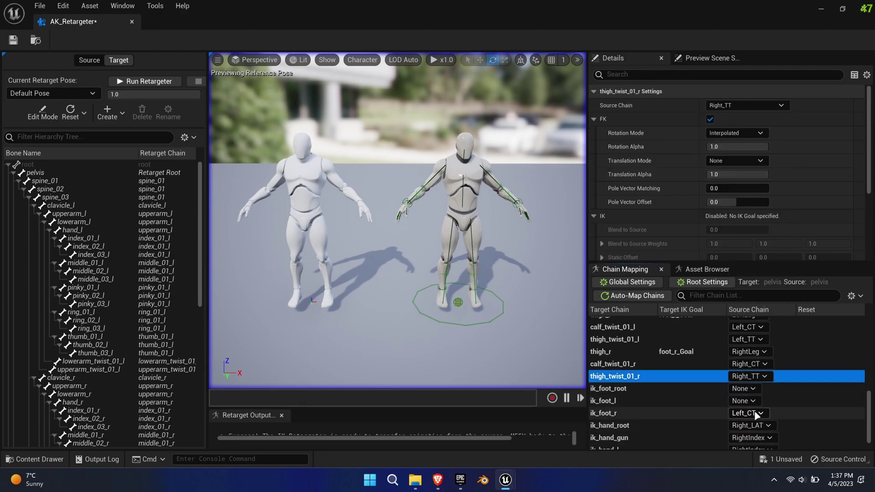
{"action": "left_click", "coordinate": [755, 413]}
{"action": "left_click", "coordinate": [749, 205]}
{"action": "scroll", "coordinate": [757, 401], "scroll_direction": "down", "scroll_amount": 1}
{"action": "left_click", "coordinate": [752, 409]}
{"action": "left_click", "coordinate": [747, 200]}
{"action": "left_click", "coordinate": [752, 420]}
{"action": "left_click", "coordinate": [748, 212]}
{"action": "left_click", "coordinate": [752, 432]}
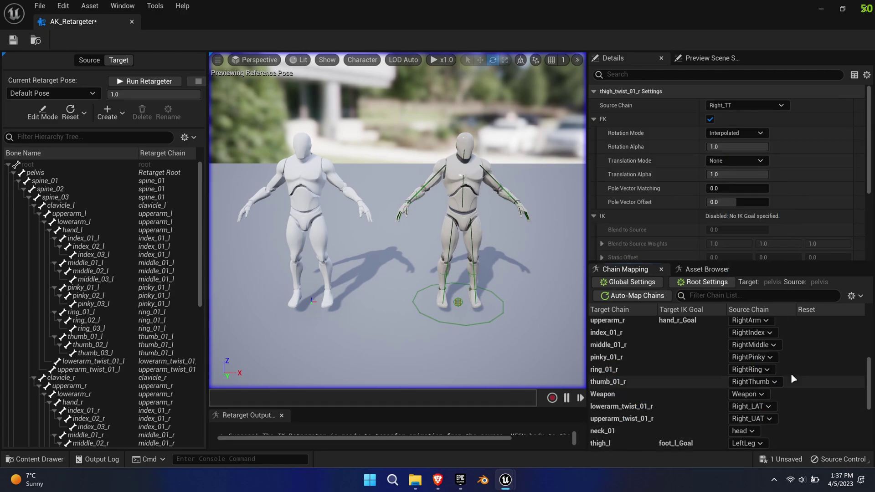
Step: Export the retargeted as_body_idle animation to the AK_Animations folder
{"action": "left_click", "coordinate": [706, 269]}
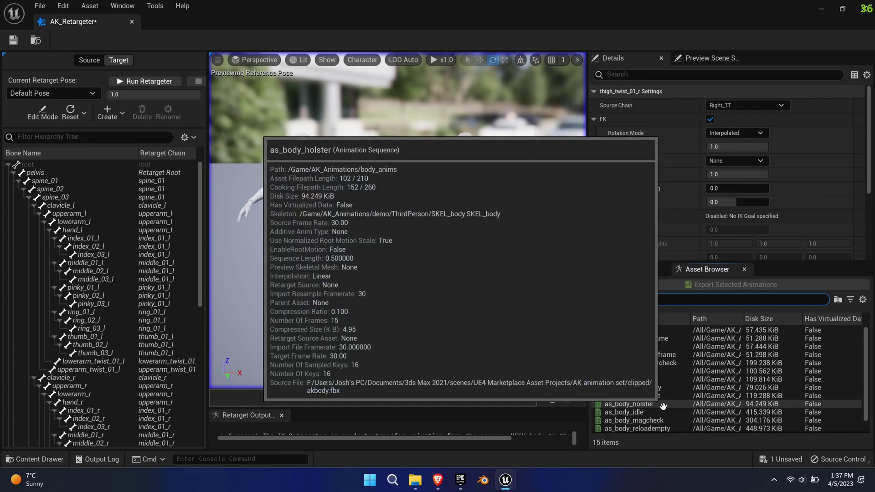
{"action": "left_click", "coordinate": [628, 411]}
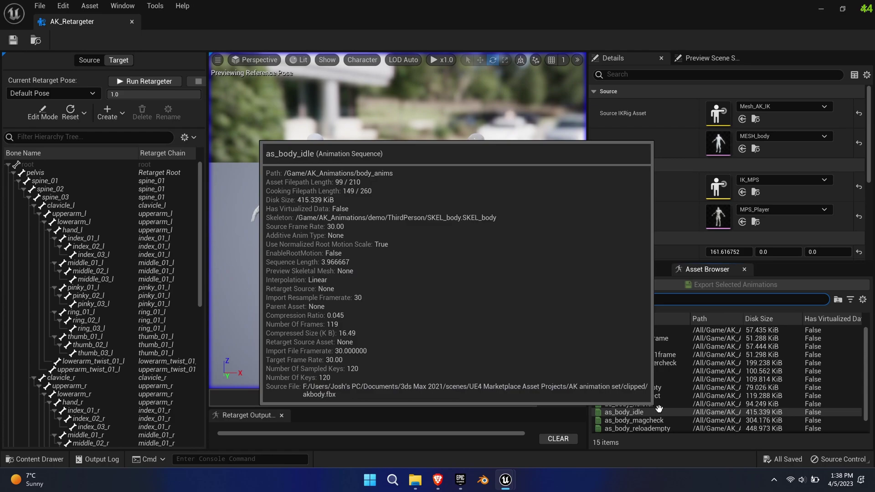
{"action": "left_click", "coordinate": [625, 412]}
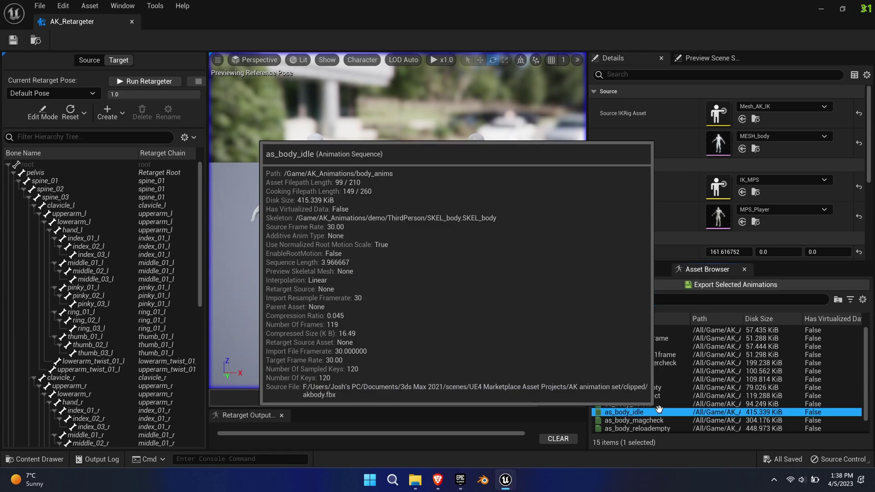
{"action": "left_click", "coordinate": [729, 286]}
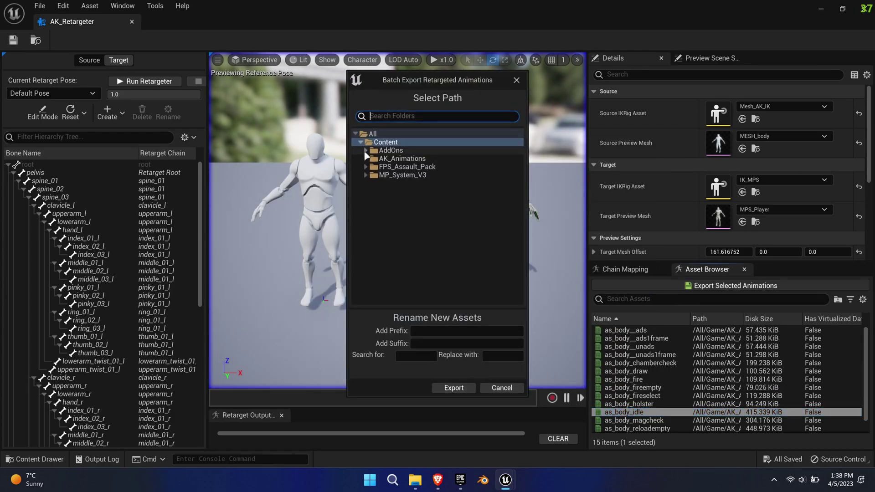
{"action": "double_click", "coordinate": [367, 161]}
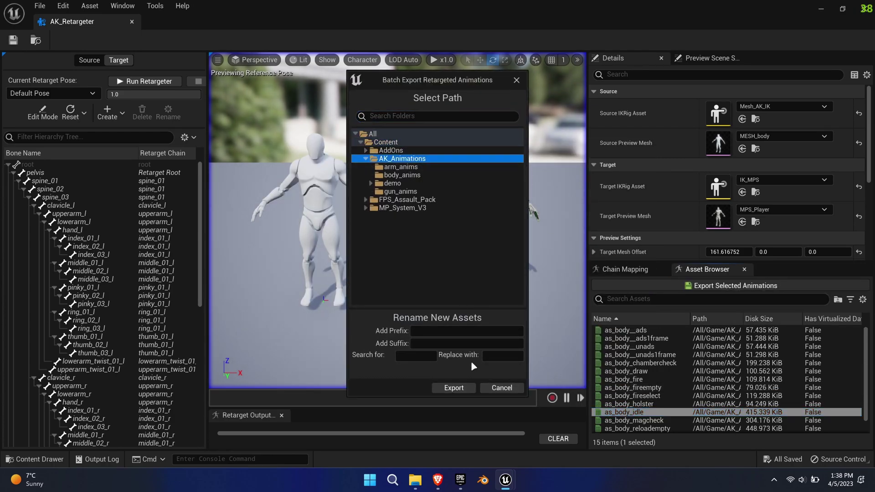
{"action": "left_click", "coordinate": [454, 387]}
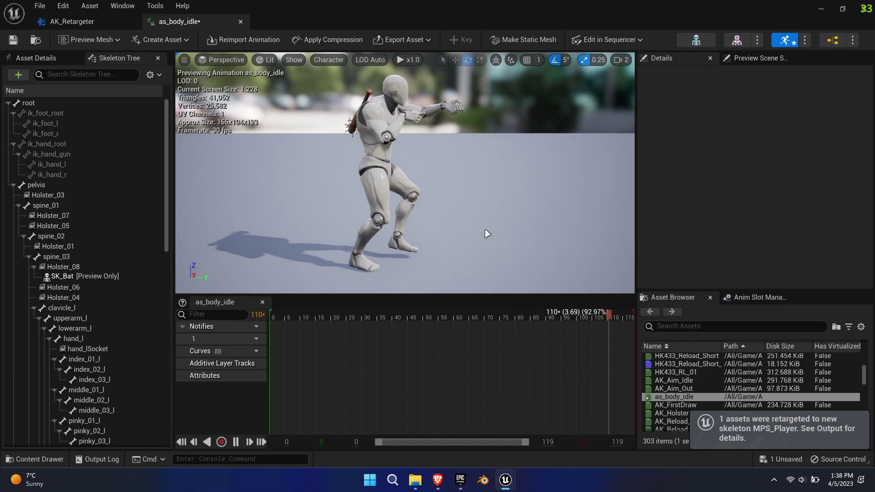
Step: Inspect the retargeted as_body_idle animation on the character from several sides, and close it
{"action": "left_click_drag", "start_coordinate": [487, 233], "coordinate": [499, 159], "text": "alt"}
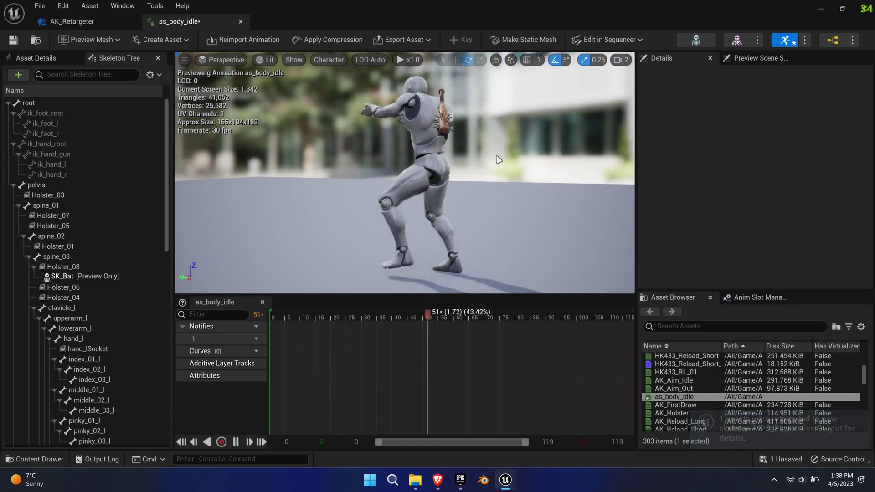
{"action": "middle_click", "coordinate": [189, 20]}
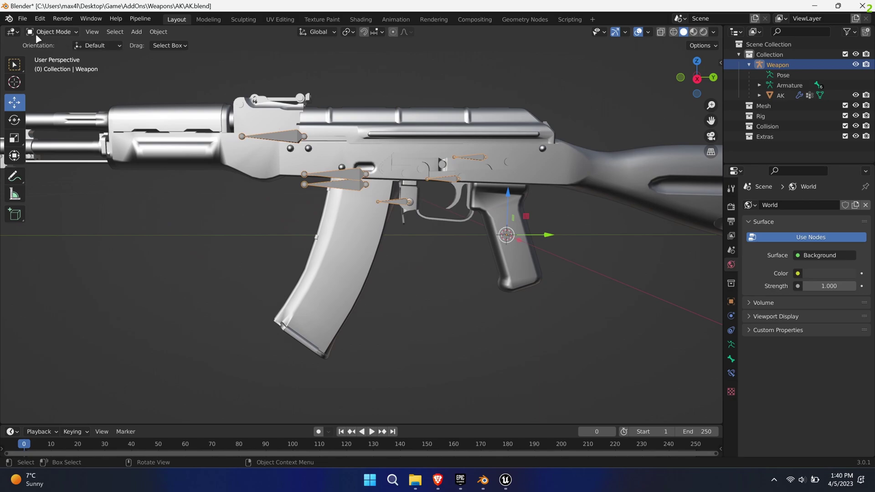
Step: In Blender, switch the Weapon armature to Pose Mode, test moving the Magazine_02 bone down about 0.207 m, and undo the move
{"action": "left_click", "coordinate": [55, 67]}
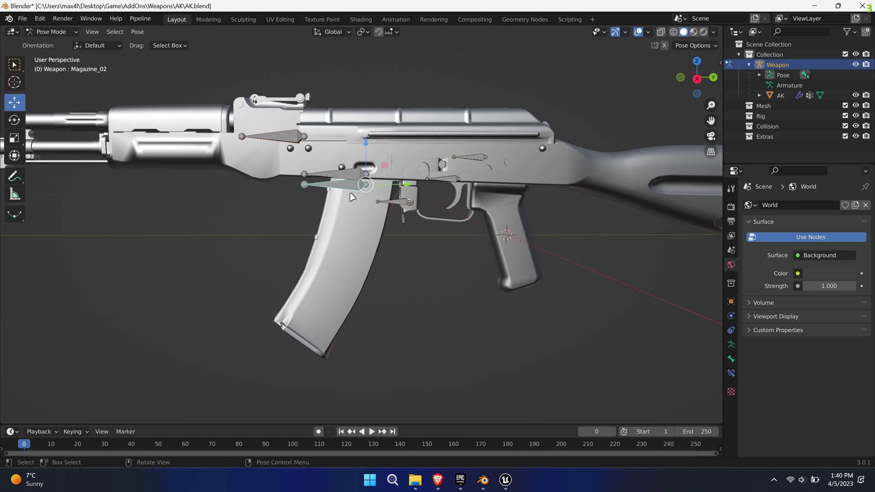
{"action": "left_click_drag", "start_coordinate": [372, 149], "coordinate": [383, 339]}
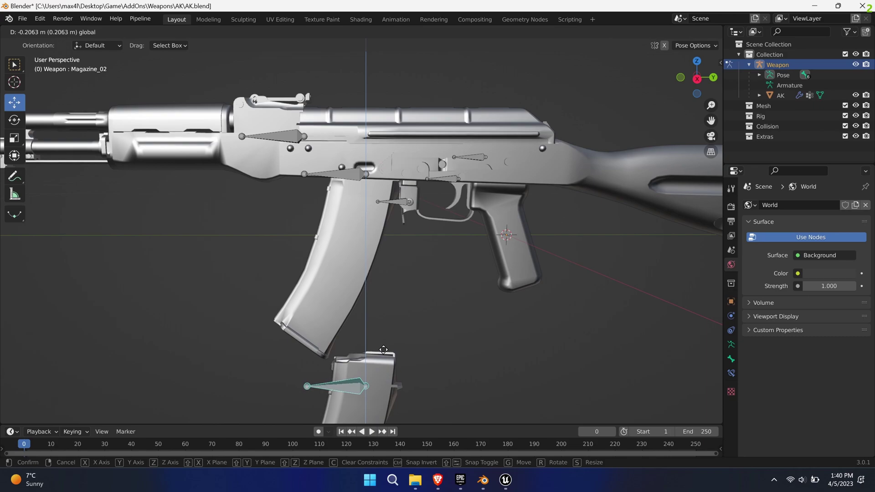
{"action": "left_click_drag", "start_coordinate": [384, 350], "coordinate": [387, 354]}
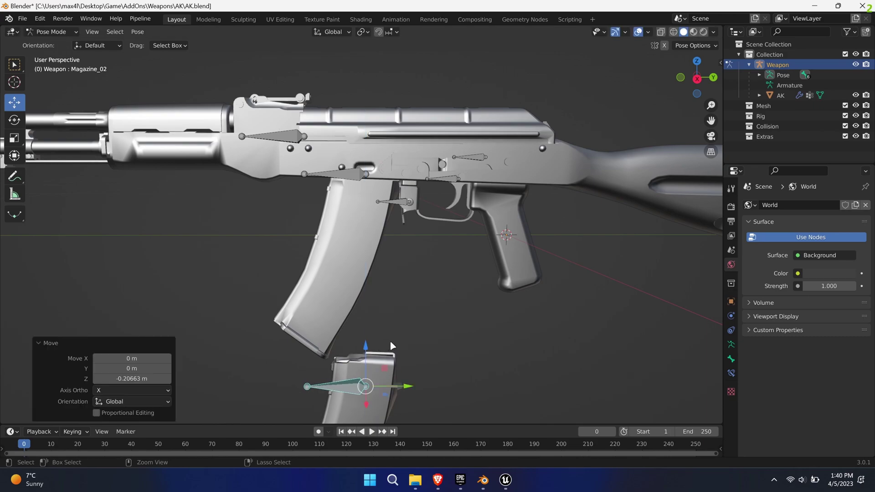
{"action": "key", "text": "ctrl+z"}
{"action": "middle_click_drag", "start_coordinate": [217, 218], "coordinate": [331, 196]}
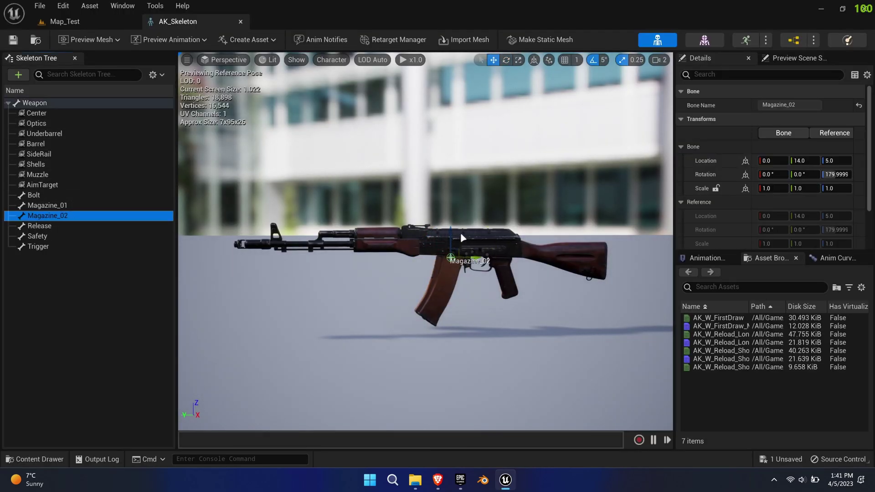
Step: In Unreal Editor, raise AK_Skeleton's Magazine_02 bone above the rifle to a Z location of about 36.8, and inspect the separated magazine
{"action": "left_click_drag", "start_coordinate": [476, 329], "coordinate": [531, 104]}
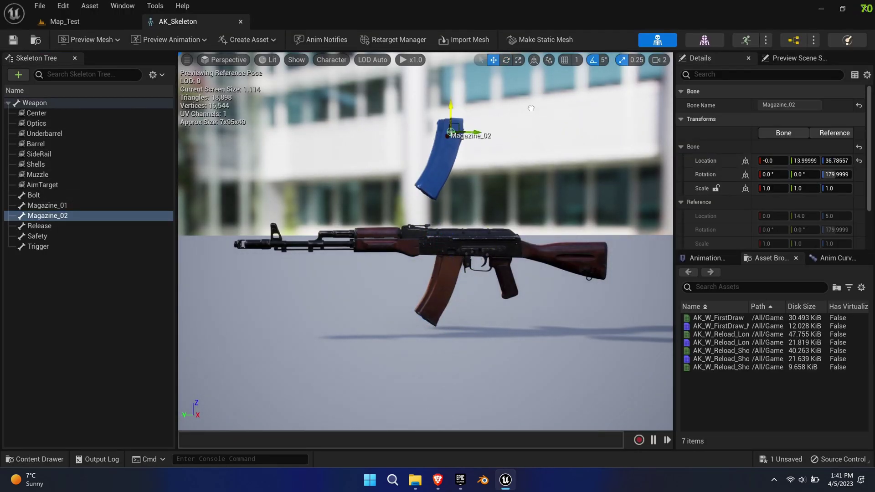
{"action": "left_click_drag", "start_coordinate": [393, 183], "coordinate": [546, 227], "text": "alt"}
{"action": "left_click_drag", "start_coordinate": [332, 186], "coordinate": [520, 132], "text": "alt"}
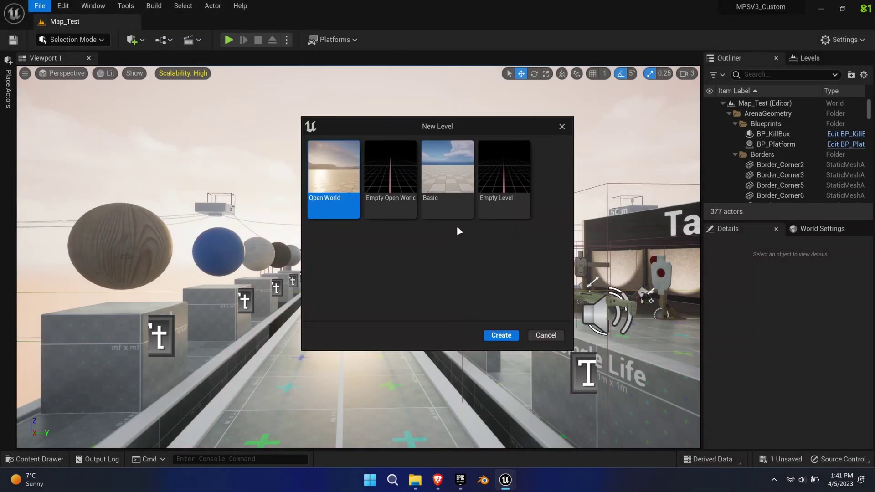
Step: Create a new level from the Basic template and move its Floor into the Lighting folder
{"action": "double_click", "coordinate": [450, 204]}
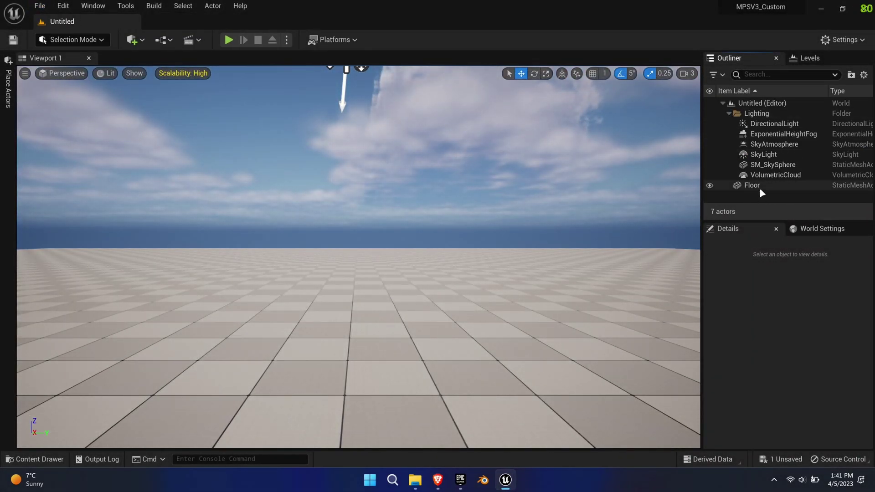
{"action": "left_click_drag", "start_coordinate": [751, 184], "coordinate": [756, 114]}
Step: Search the whole project content for "cr mps" and place the CR_MPS control rig in the level
{"action": "key", "text": "ctrl+space"}
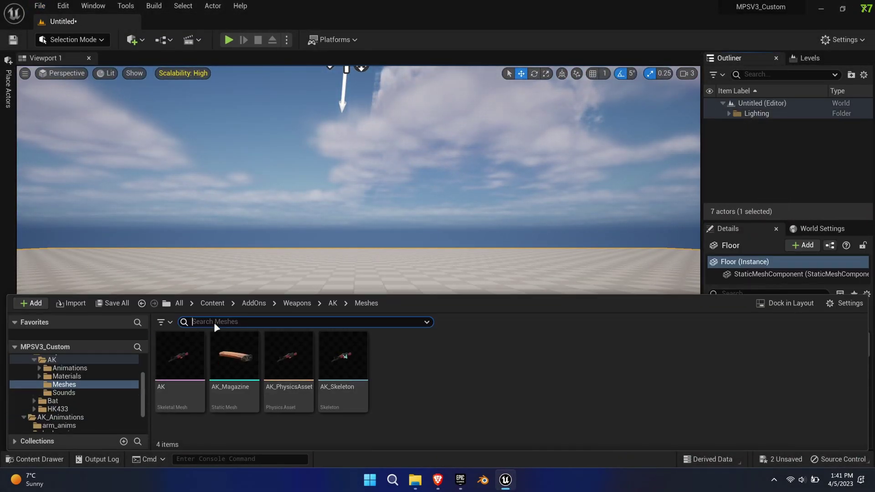
{"action": "type", "text": "cr mps"}
{"action": "scroll", "coordinate": [65, 401], "scroll_direction": "up", "scroll_amount": 3}
{"action": "left_click", "coordinate": [43, 368]}
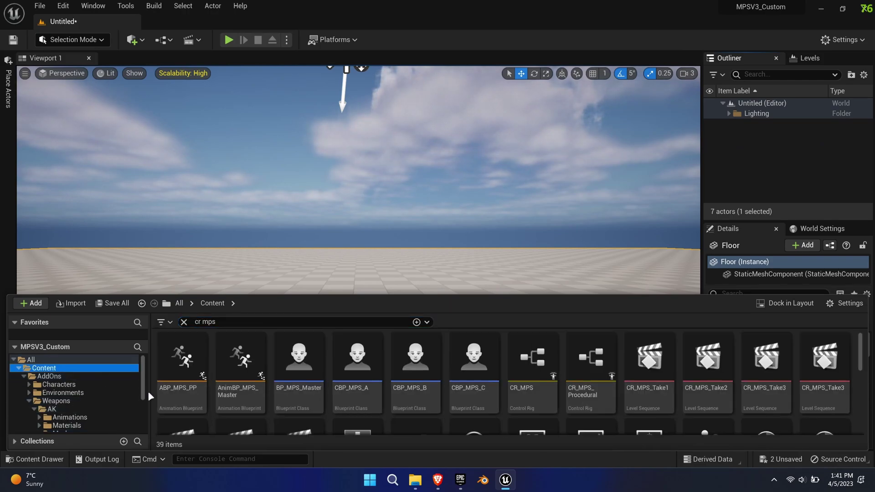
{"action": "left_click_drag", "start_coordinate": [532, 364], "coordinate": [353, 354]}
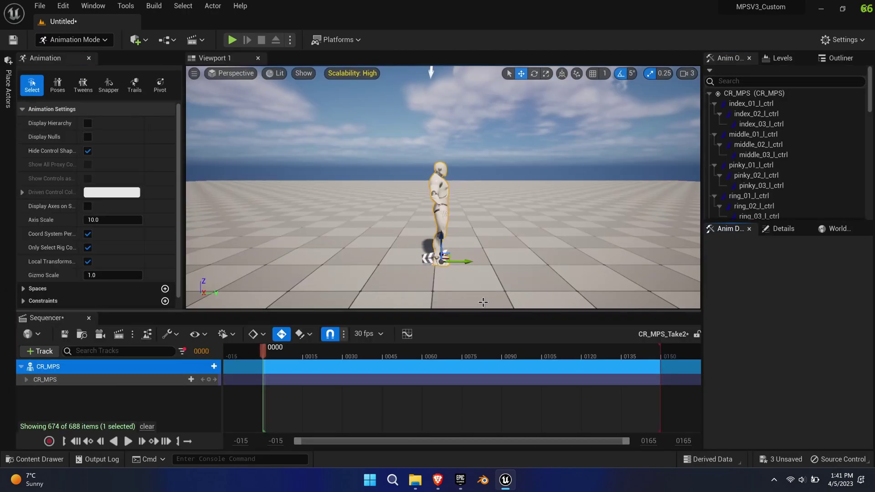
Step: Delete the control rig and Transform tracks under the CR_MPS character in the sequence, keeping its Animation track
{"action": "left_click", "coordinate": [148, 425]}
{"action": "left_click", "coordinate": [128, 391]}
{"action": "left_click", "coordinate": [119, 403], "text": "shift"}
{"action": "right_click", "coordinate": [118, 403]}
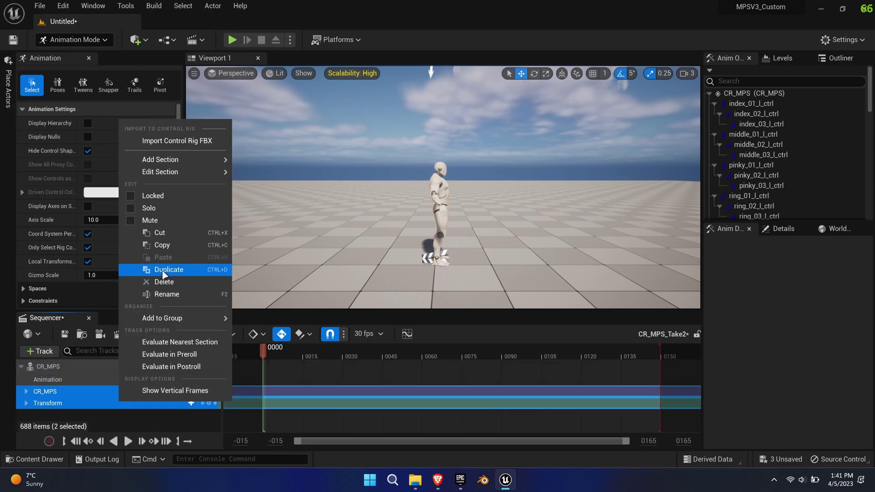
{"action": "left_click", "coordinate": [166, 283]}
Step: Find the Camera Actor among the placeable actors and place one on the floor near the character
{"action": "left_click", "coordinate": [8, 84]}
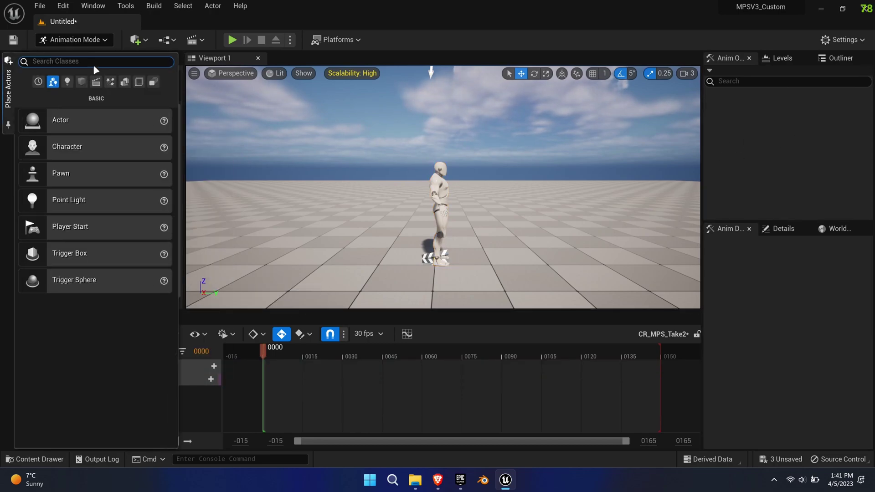
{"action": "left_click", "coordinate": [90, 62]}
{"action": "type", "text": "camera"}
{"action": "left_click_drag", "start_coordinate": [72, 88], "coordinate": [537, 278]}
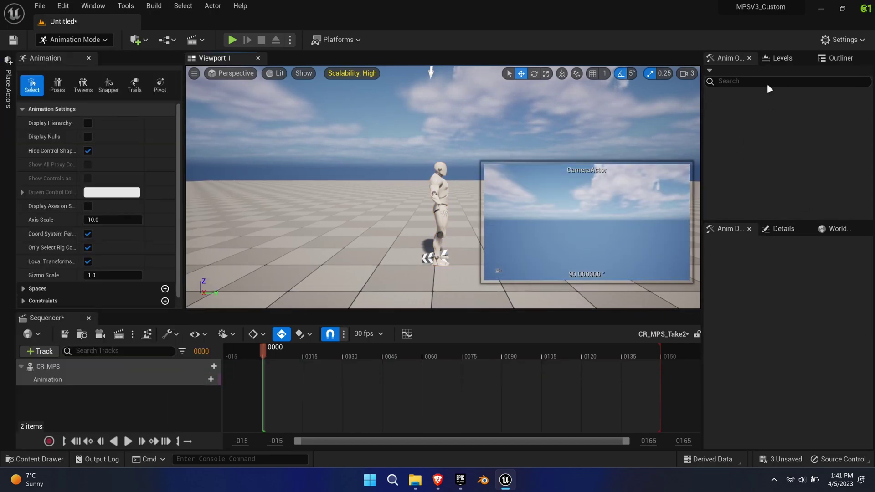
Step: Attach the CameraActor to CR_MPS's camera bone, with its location reset to 0, 0, 0 and its rotation set to -90°, 0°, 90°
{"action": "left_click", "coordinate": [826, 58]}
{"action": "left_click_drag", "start_coordinate": [630, 189], "coordinate": [759, 188]}
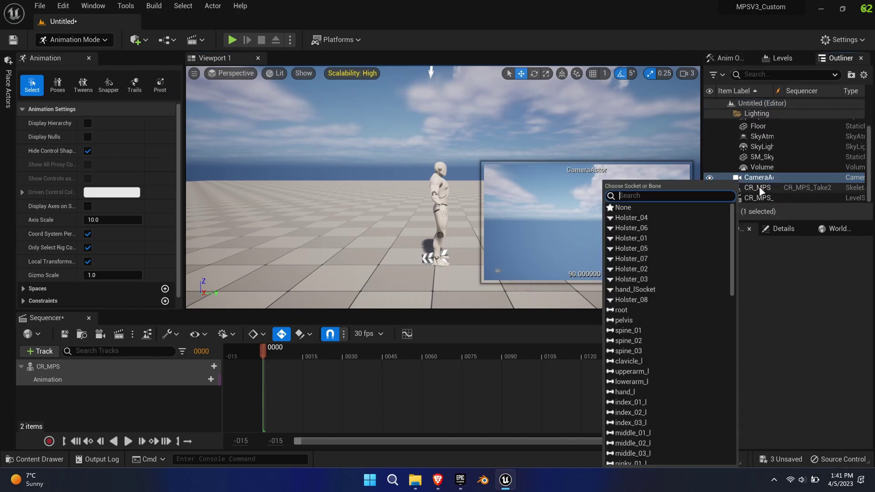
{"action": "type", "text": "cam"}
{"action": "left_click", "coordinate": [676, 204]}
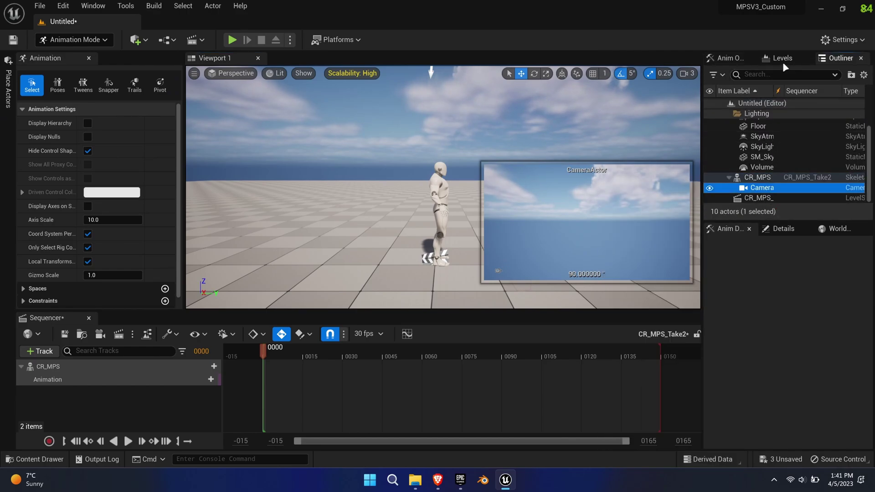
{"action": "left_click", "coordinate": [848, 353]}
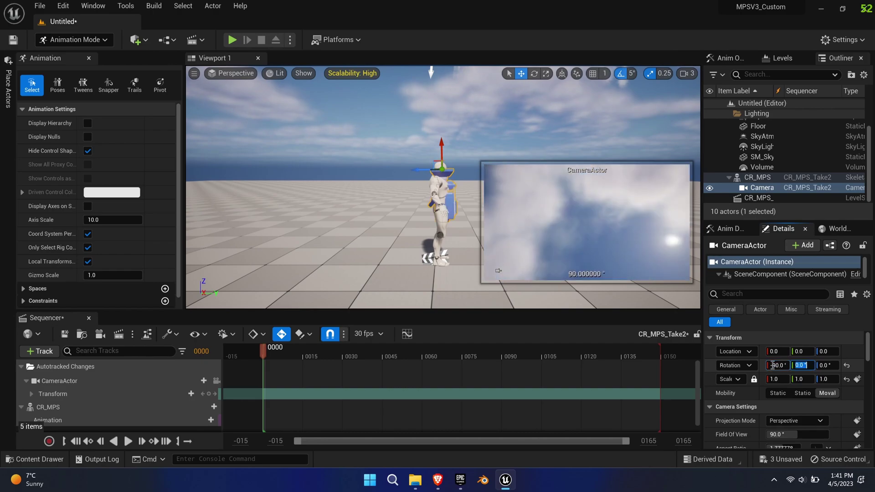
{"action": "left_click", "coordinate": [728, 114]}
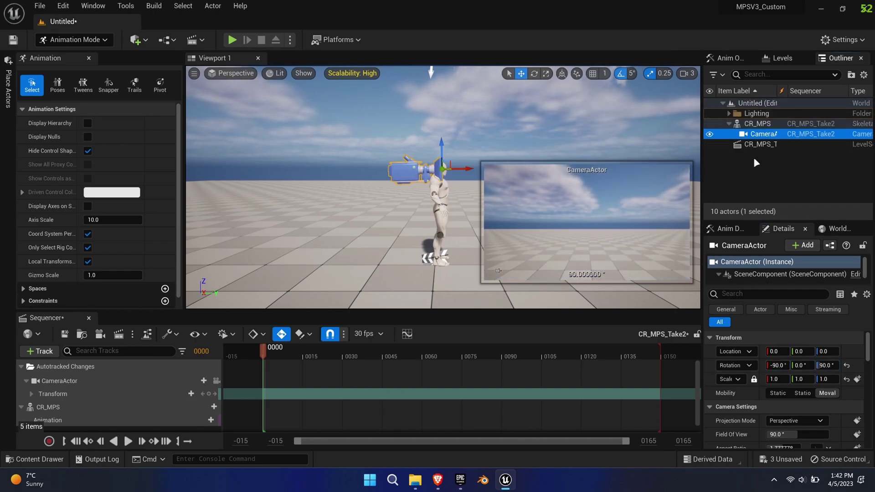
Step: Find the AK skeletal mesh in the AK weapon's Meshes folder and place it in the level beside the character
{"action": "left_click", "coordinate": [57, 458]}
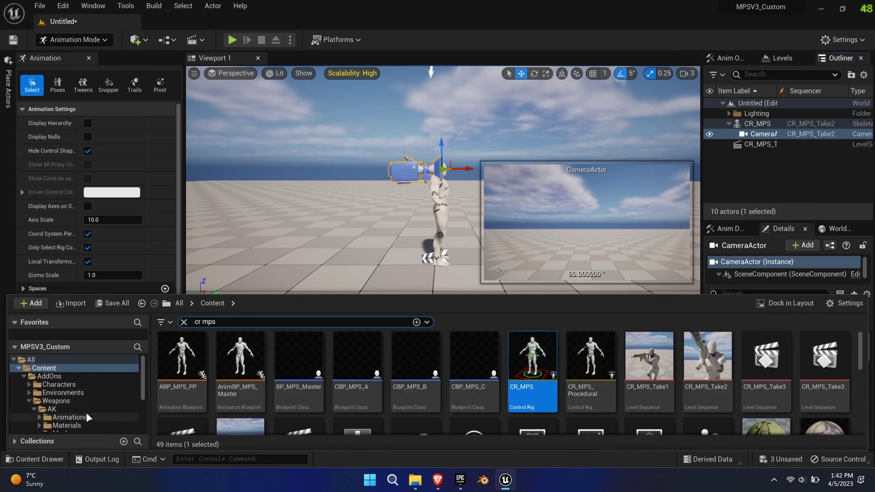
{"action": "scroll", "coordinate": [88, 417], "scroll_direction": "down", "scroll_amount": 1}
{"action": "left_click", "coordinate": [88, 416]}
{"action": "left_click", "coordinate": [184, 322]}
{"action": "left_click_drag", "start_coordinate": [290, 360], "coordinate": [469, 277]}
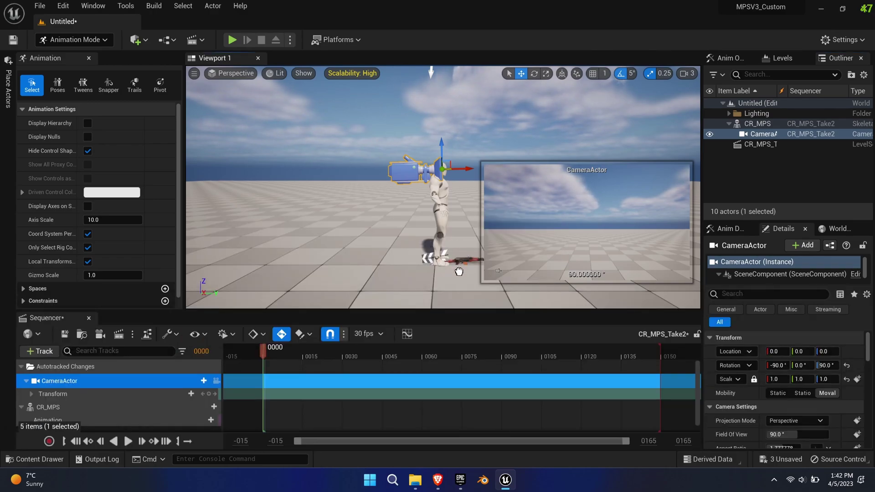
Step: Attach the AK to CR_MPS's Weapon bone, with its location and rotation zeroed
{"action": "left_click_drag", "start_coordinate": [749, 124], "coordinate": [761, 133]}
{"action": "type", "text": "weap"}
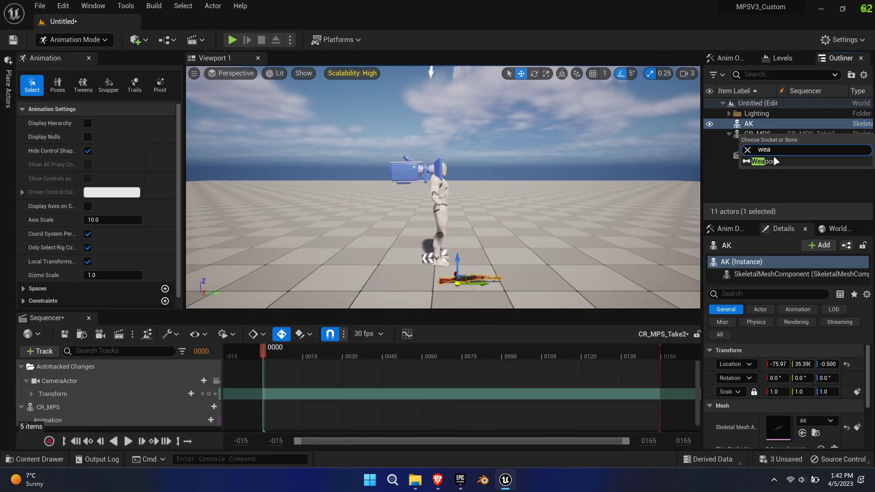
{"action": "left_click", "coordinate": [775, 160]}
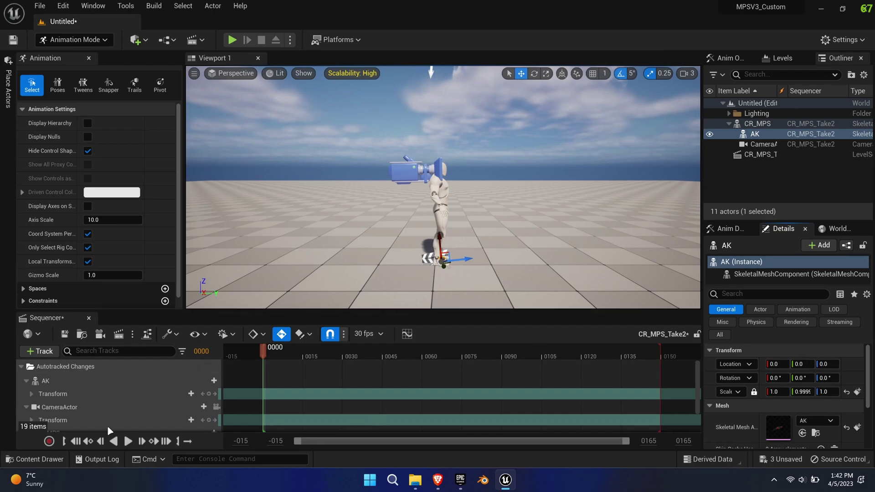
Step: Collapse the AK and CameraActor tracks and add the as_body_idle animation to CR_MPS's Animation track
{"action": "left_click", "coordinate": [26, 381]}
{"action": "left_click", "coordinate": [25, 393]}
{"action": "scroll", "coordinate": [196, 412], "scroll_direction": "down", "scroll_amount": 1}
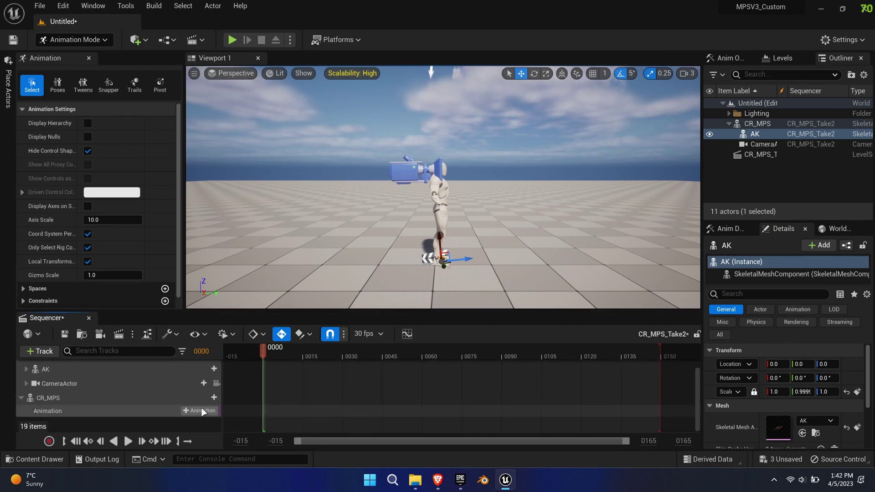
{"action": "left_click", "coordinate": [203, 412]}
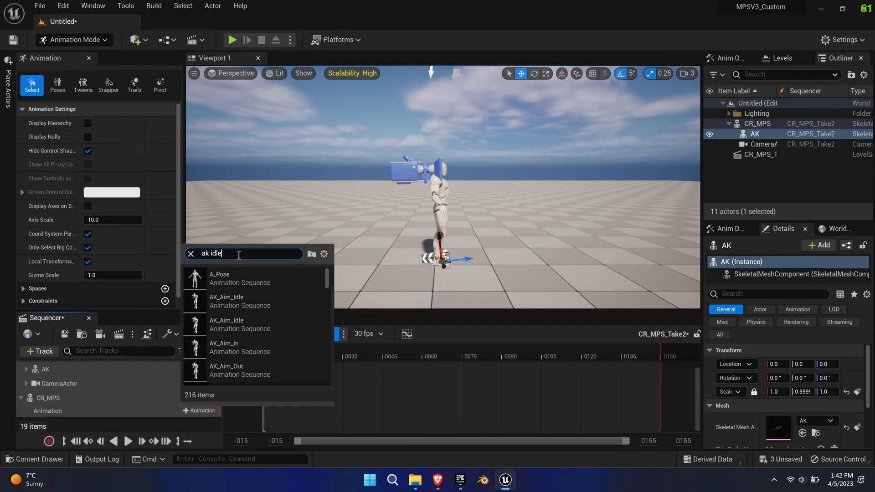
{"action": "left_click", "coordinate": [237, 370]}
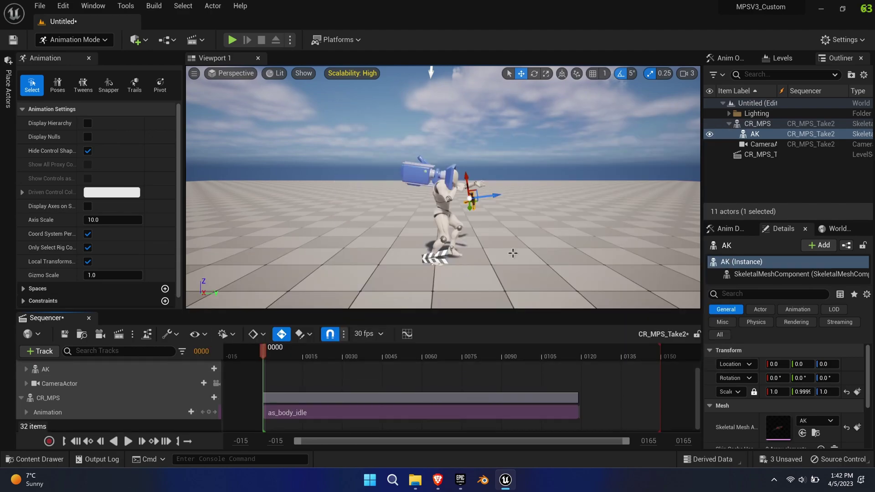
{"action": "right_click_drag", "start_coordinate": [512, 253], "coordinate": [444, 278]}
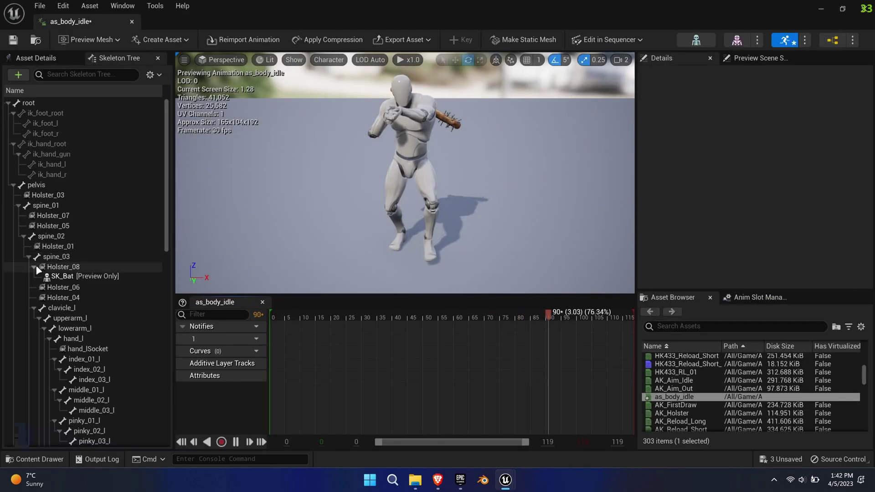
Step: In the as_body_idle animation, add the AK as a preview asset on the Weapon bone under hand_r
{"action": "scroll", "coordinate": [68, 365], "scroll_direction": "down", "scroll_amount": 5}
{"action": "left_click", "coordinate": [80, 367]}
{"action": "right_click", "coordinate": [87, 367]}
{"action": "mouse_move", "coordinate": [182, 346]}
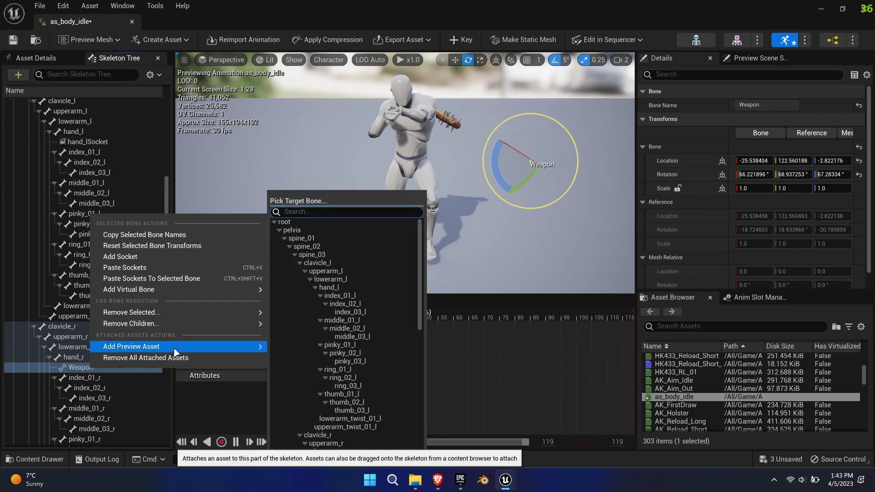
{"action": "left_click", "coordinate": [331, 346]}
Step: At frame 0, move and rotate the Weapon bone to bring the AK into the character's hands, undoing the last rotation
{"action": "right_click_drag", "start_coordinate": [436, 206], "coordinate": [483, 178]}
{"action": "left_click_drag", "start_coordinate": [351, 316], "coordinate": [270, 316]}
{"action": "right_click_drag", "start_coordinate": [512, 220], "coordinate": [473, 220]}
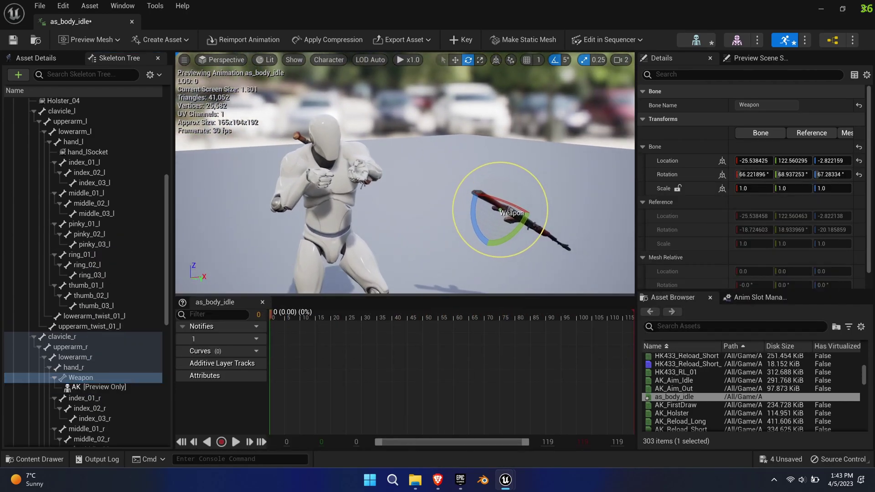
{"action": "key", "text": "w"}
{"action": "left_click_drag", "start_coordinate": [345, 144], "coordinate": [335, 166]}
{"action": "right_click_drag", "start_coordinate": [335, 165], "coordinate": [401, 176]}
{"action": "left_click_drag", "start_coordinate": [421, 185], "coordinate": [389, 217]}
{"action": "left_click_drag", "start_coordinate": [384, 182], "coordinate": [389, 168]}
{"action": "key", "text": "e"}
{"action": "left_click_drag", "start_coordinate": [387, 214], "coordinate": [428, 208]}
{"action": "left_click_drag", "start_coordinate": [398, 151], "coordinate": [388, 174]}
{"action": "key", "text": "ctrl+z"}
Step: Turn off rotation snapping and refine the Weapon bone to location about -11.8, 4.2, -0.7 and rotation about -2.9°, 9.9°, 83.2°
{"action": "left_click", "coordinate": [555, 60]}
{"action": "left_click_drag", "start_coordinate": [501, 150], "coordinate": [387, 211], "text": "alt"}
{"action": "key", "text": "w"}
{"action": "left_click_drag", "start_coordinate": [387, 211], "coordinate": [447, 194], "text": "alt"}
{"action": "key", "text": "e"}
{"action": "left_click_drag", "start_coordinate": [474, 192], "coordinate": [291, 205], "text": "alt"}
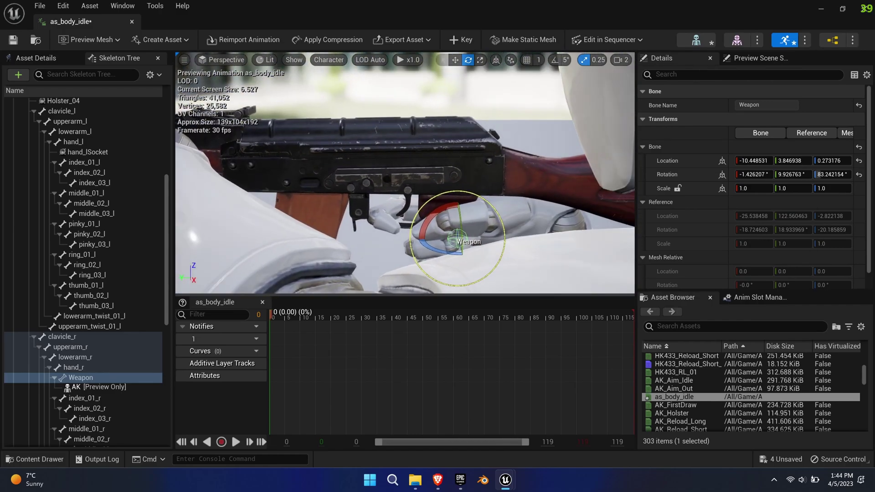
{"action": "left_click_drag", "start_coordinate": [442, 208], "coordinate": [458, 201]}
{"action": "key", "text": "w"}
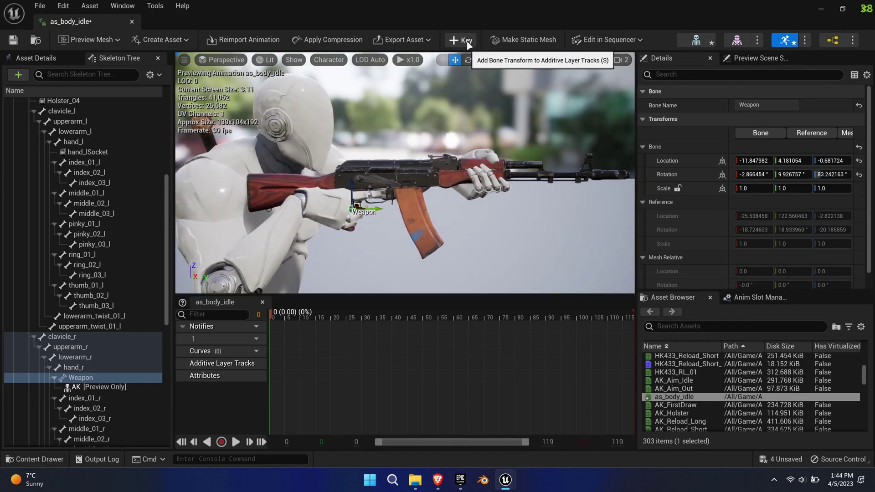
Step: Key the Weapon bone's adjusted transform in as_body_idle, and save and close the animation
{"action": "left_click", "coordinate": [467, 43]}
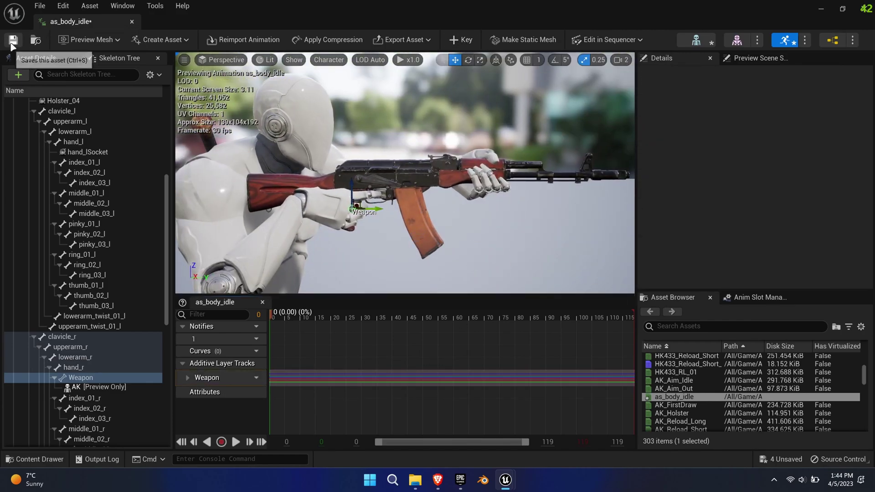
{"action": "left_click", "coordinate": [132, 22]}
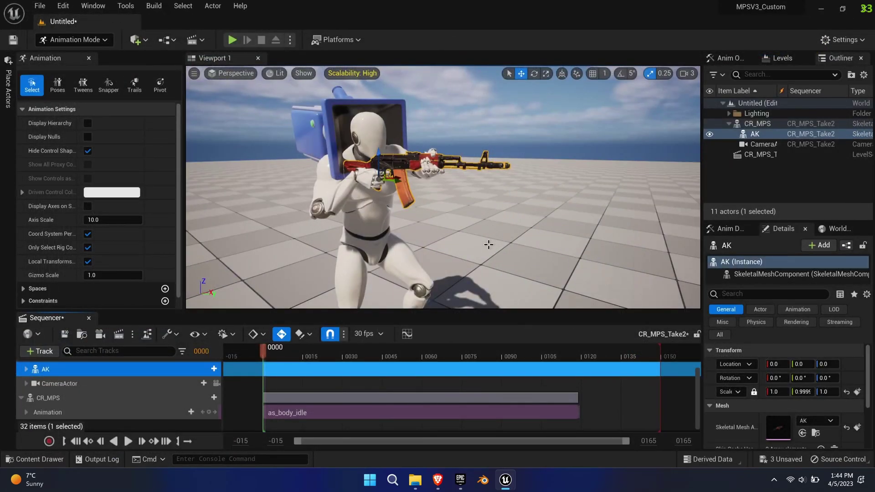
Step: Inspect how the character holds the AK, and play the sequence through the CameraActor's first-person view
{"action": "right_click_drag", "start_coordinate": [378, 187], "coordinate": [497, 185]}
{"action": "left_click", "coordinate": [236, 75]}
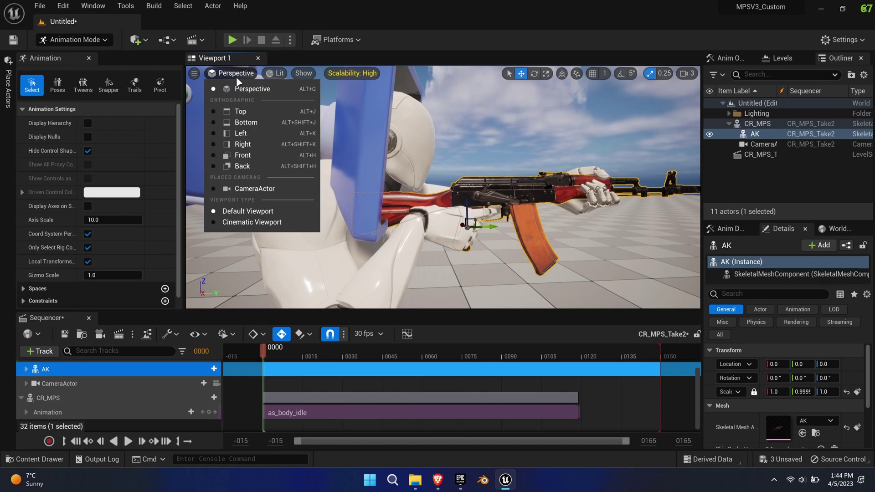
{"action": "left_click", "coordinate": [261, 189]}
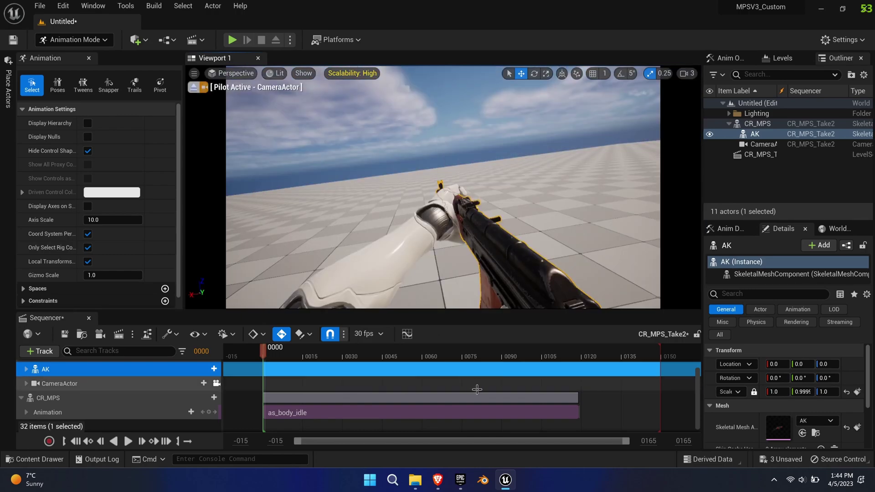
{"action": "left_click", "coordinate": [127, 441]}
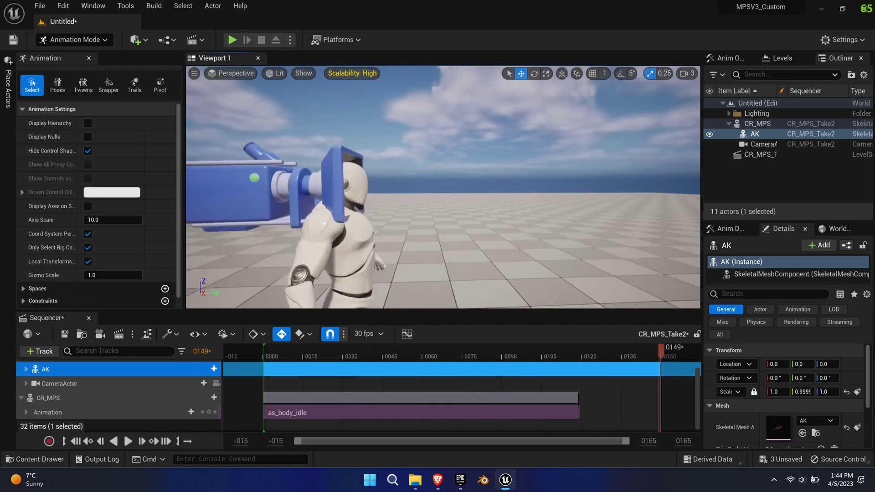
Step: Shorten the sequence's playback range to the end of as_body_idle and bake the CR_MPS animation to the CR_MPS control rig
{"action": "left_click_drag", "start_coordinate": [656, 355], "coordinate": [586, 362]}
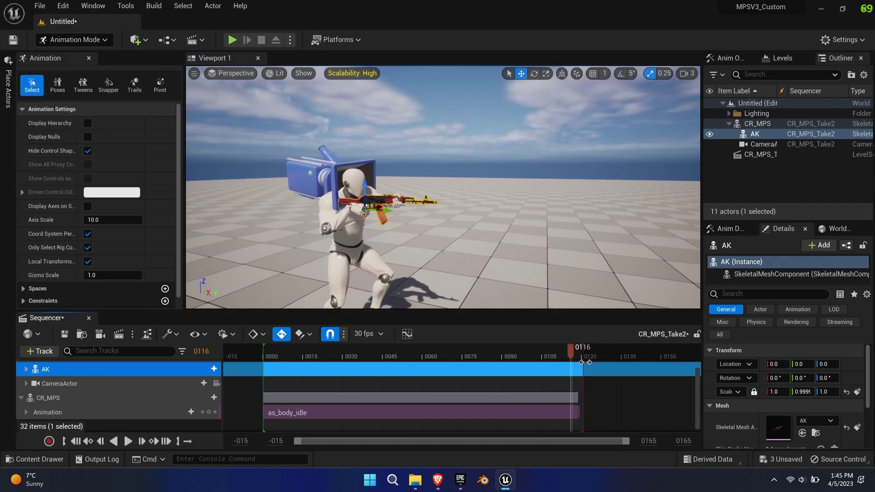
{"action": "right_click", "coordinate": [46, 398]}
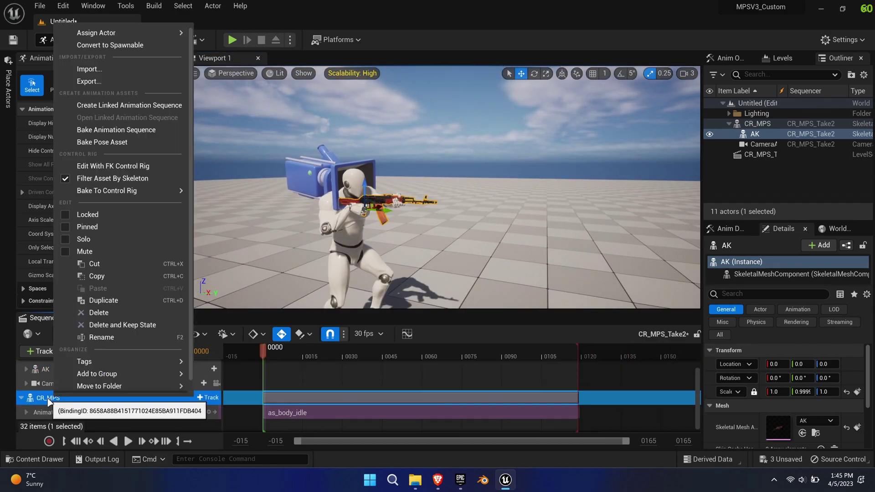
{"action": "mouse_move", "coordinate": [125, 191]}
{"action": "left_click", "coordinate": [221, 209]}
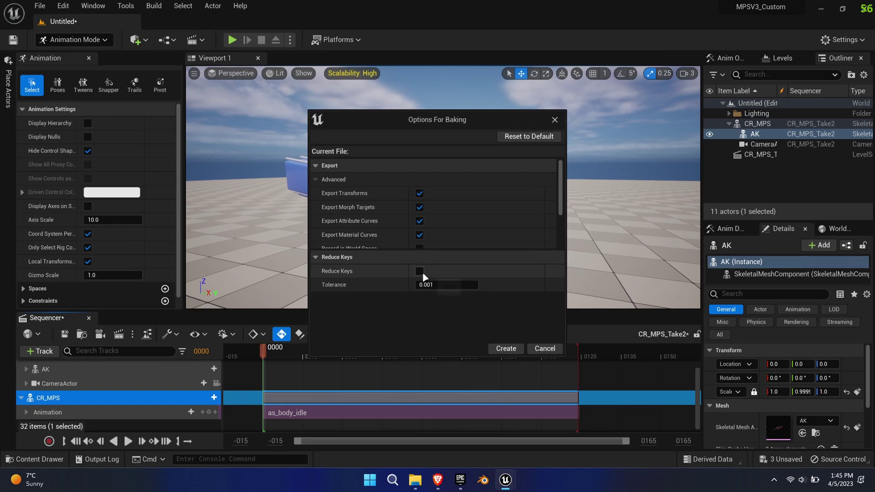
{"action": "left_click", "coordinate": [505, 349]}
Step: Expand the baked CR_MPS control rig track and make the rig's control shapes visible on the character
{"action": "key", "text": "w"}
{"action": "right_click_drag", "start_coordinate": [380, 281], "coordinate": [314, 280]}
{"action": "left_click", "coordinate": [687, 74]}
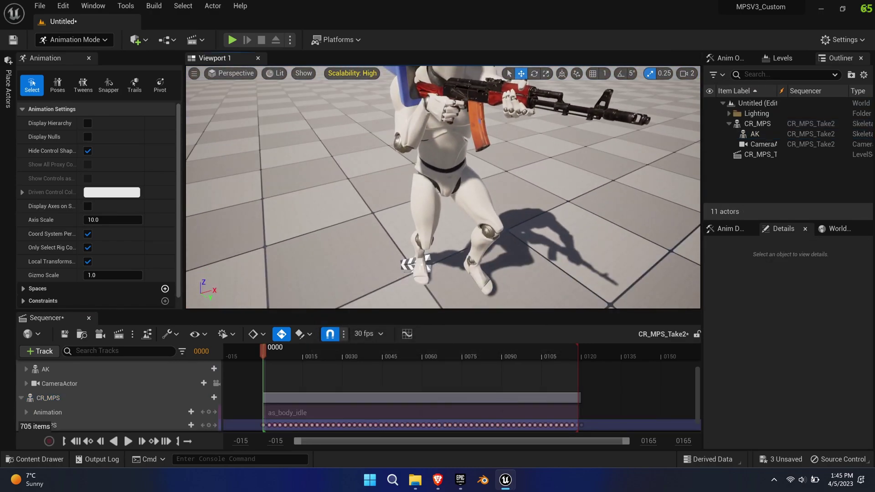
{"action": "right_click_drag", "start_coordinate": [505, 188], "coordinate": [528, 127]}
{"action": "scroll", "coordinate": [33, 412], "scroll_direction": "down", "scroll_amount": 1}
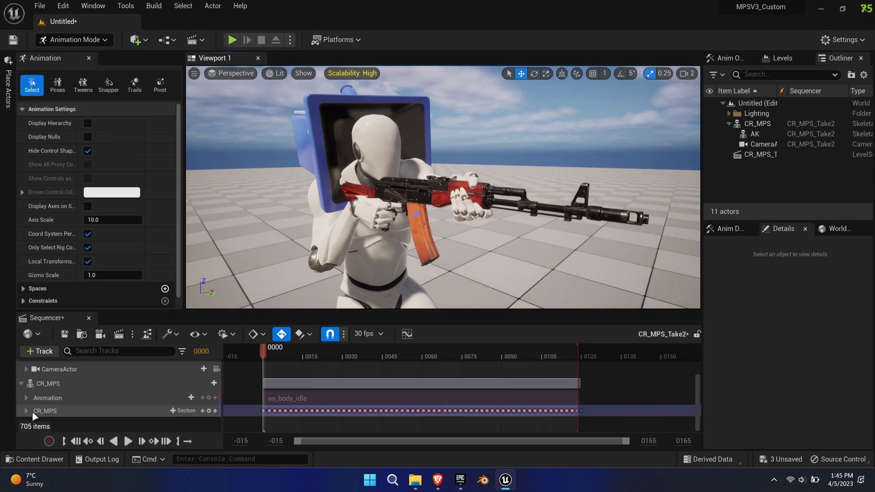
{"action": "left_click", "coordinate": [27, 411]}
{"action": "left_click", "coordinate": [88, 150]}
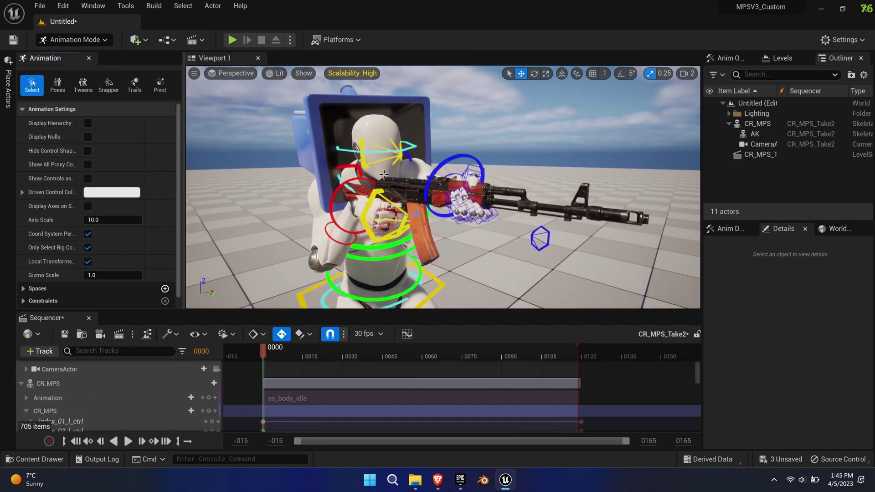
{"action": "left_click", "coordinate": [364, 160]}
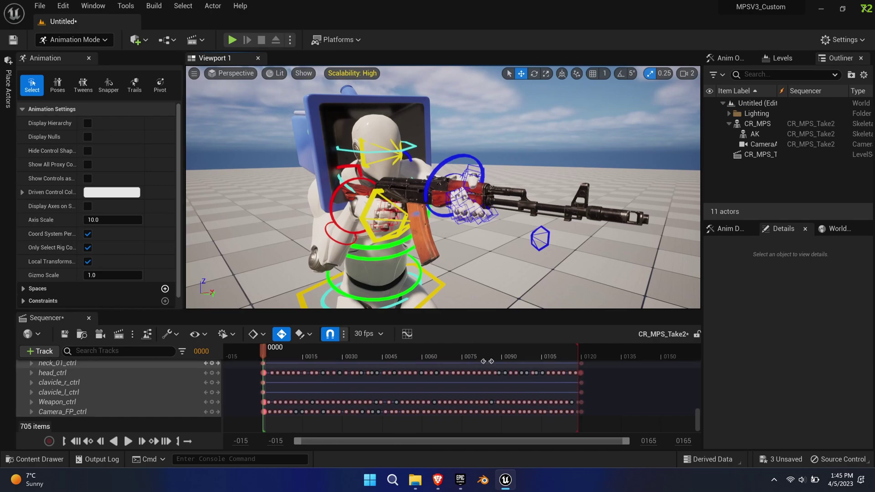
Step: Delete Camera_FP_ctrl's baked keys after the first frame and reset the control's rotation to 0
{"action": "left_click_drag", "start_coordinate": [586, 418], "coordinate": [269, 410]}
{"action": "key", "text": "Delete"}
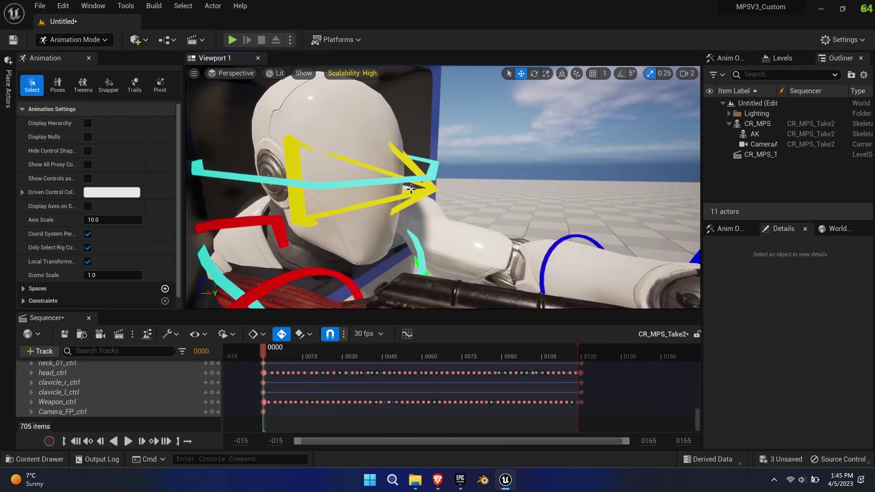
{"action": "left_click", "coordinate": [412, 191]}
{"action": "left_click", "coordinate": [734, 230]}
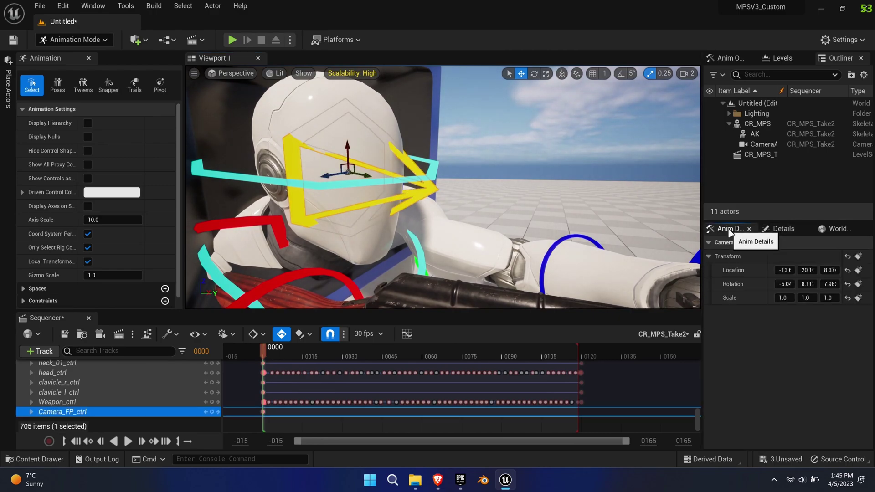
{"action": "left_click", "coordinate": [847, 284]}
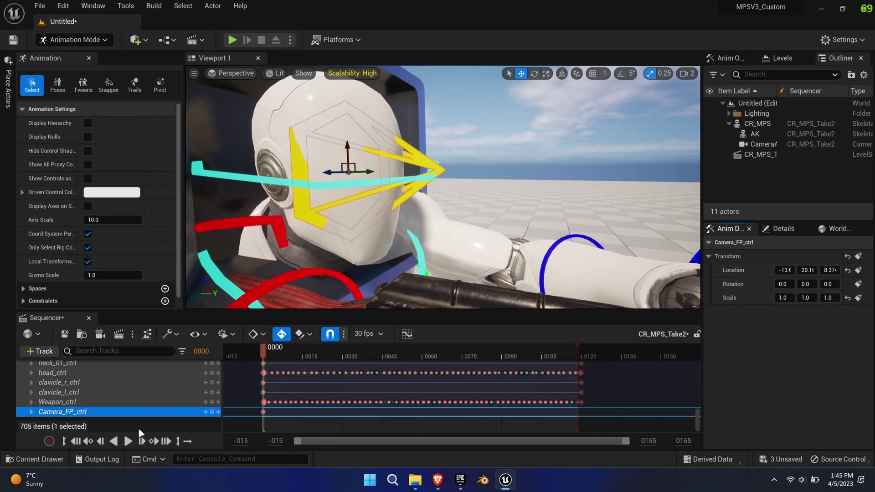
Step: Play the sequence from outside and through the CameraActor's view to examine the motion with the straightened camera
{"action": "left_click", "coordinate": [128, 441]}
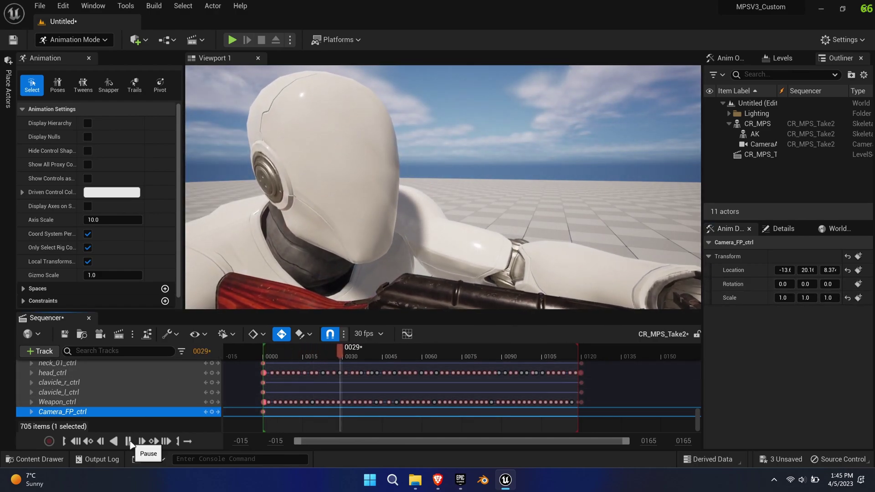
{"action": "left_click", "coordinate": [128, 441]}
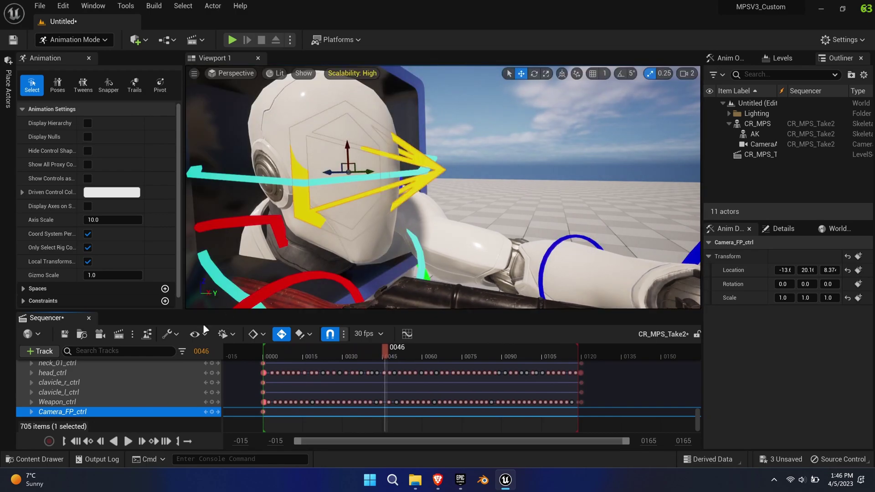
{"action": "left_click", "coordinate": [257, 74]}
{"action": "left_click", "coordinate": [246, 189]}
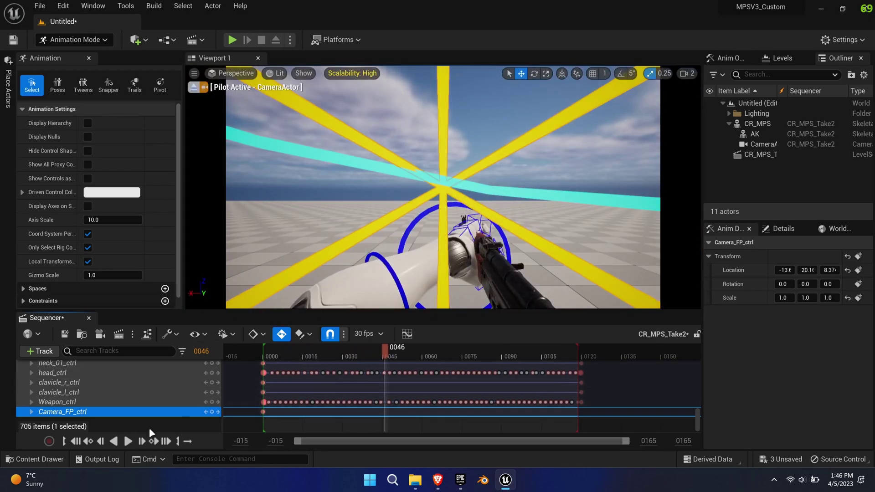
{"action": "left_click", "coordinate": [128, 441]}
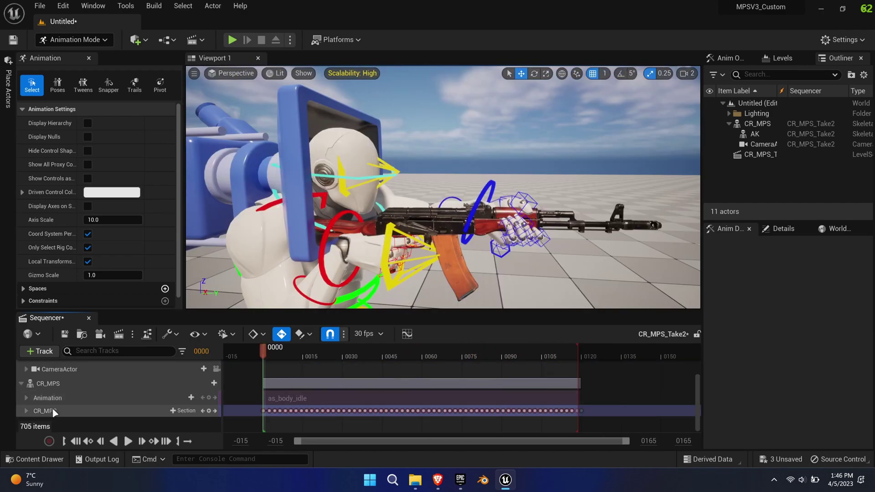
Step: Add an Additive section to the CR_MPS control rig track
{"action": "right_click", "coordinate": [54, 411]}
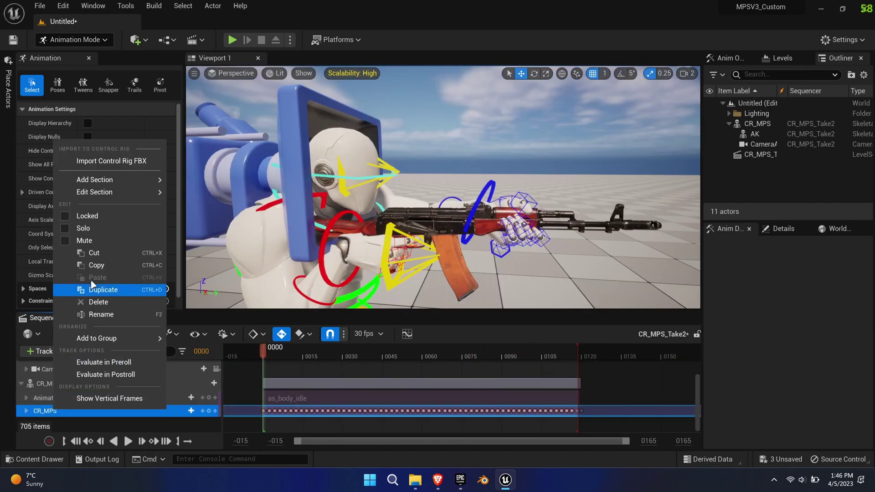
{"action": "mouse_move", "coordinate": [112, 180]}
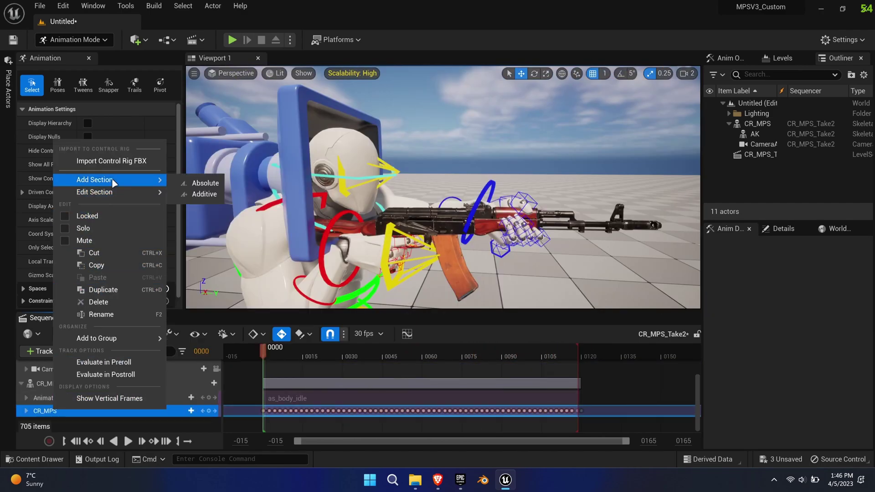
{"action": "left_click", "coordinate": [204, 194]}
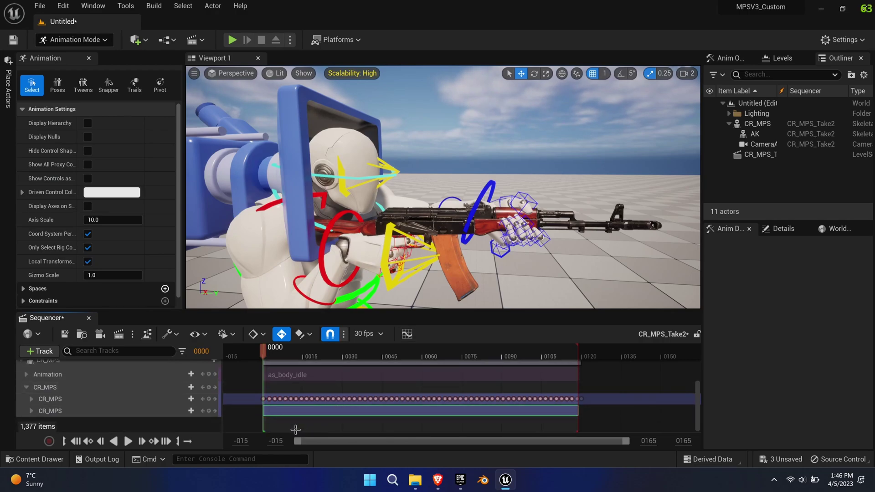
Step: Try raising hand_r_ctrl, hand_l_ctrl and Weapon_ctrl together by about 6 units in the additive section
{"action": "left_click", "coordinate": [364, 230]}
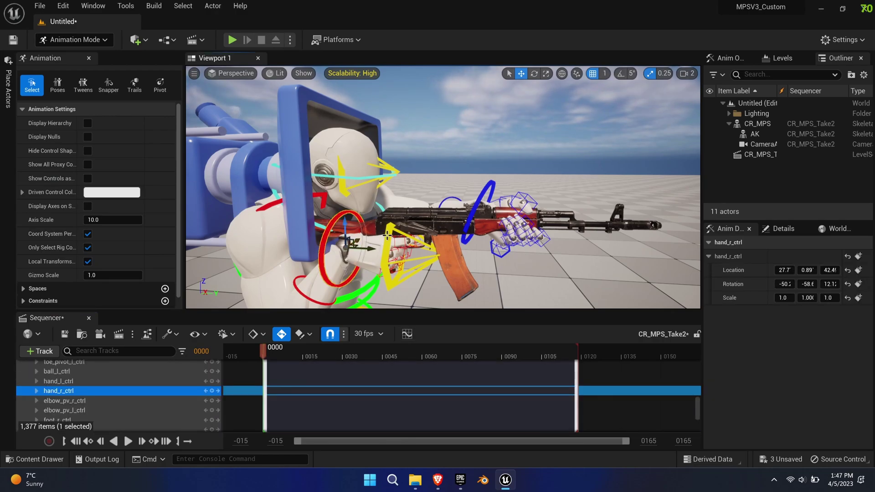
{"action": "left_click", "coordinate": [471, 219], "text": "ctrl"}
{"action": "left_click", "coordinate": [488, 243], "text": "ctrl"}
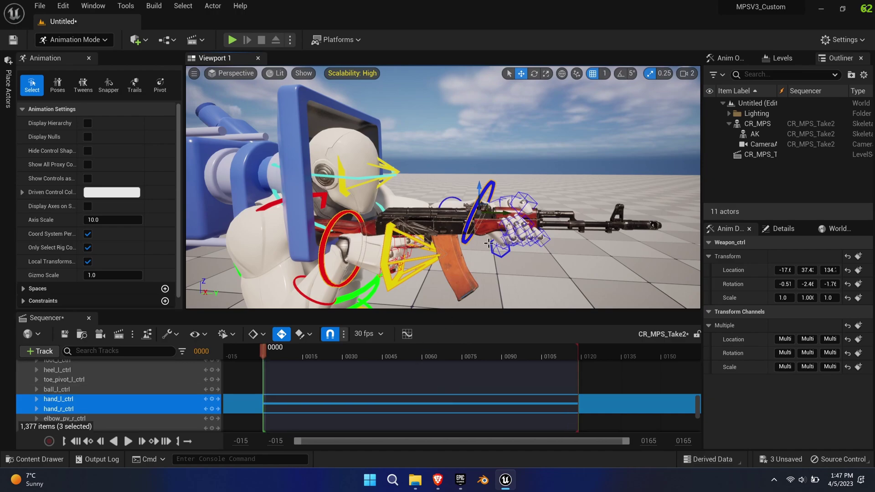
{"action": "left_click_drag", "start_coordinate": [480, 194], "coordinate": [485, 175]}
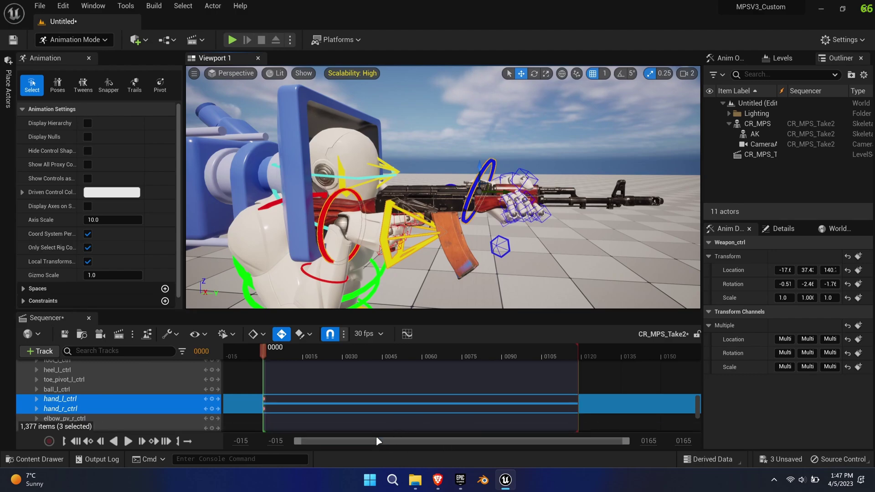
Step: Examine the raised hands and weapon by playing the sequence through the CameraActor's view
{"action": "scroll", "coordinate": [364, 424], "scroll_direction": "down", "scroll_amount": 2}
{"action": "scroll", "coordinate": [364, 425], "scroll_direction": "down", "scroll_amount": 2}
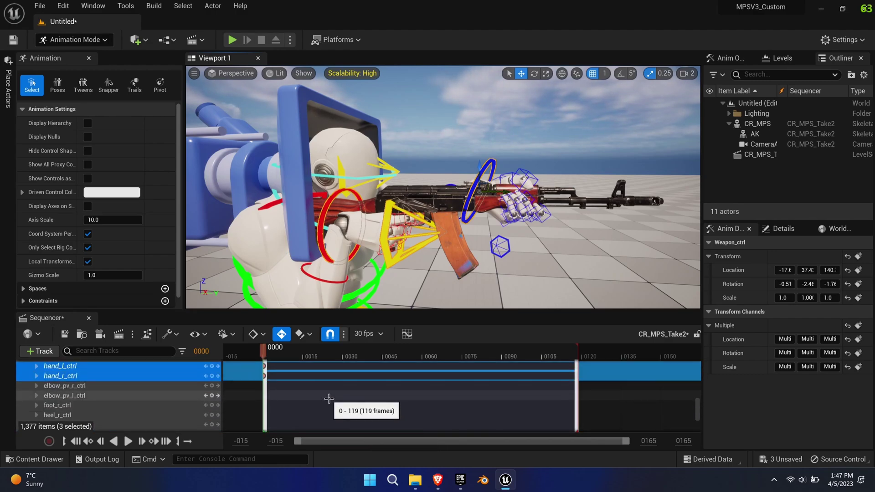
{"action": "left_click", "coordinate": [228, 75]}
{"action": "left_click", "coordinate": [246, 190]}
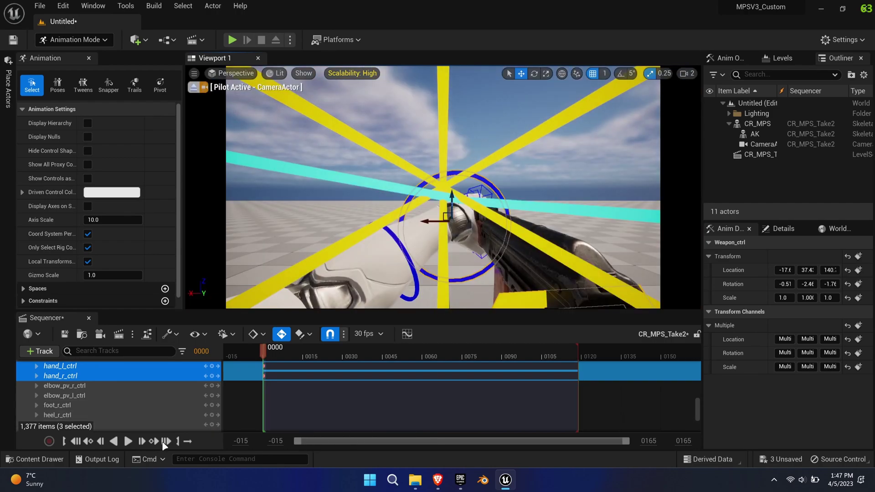
{"action": "left_click", "coordinate": [128, 441]}
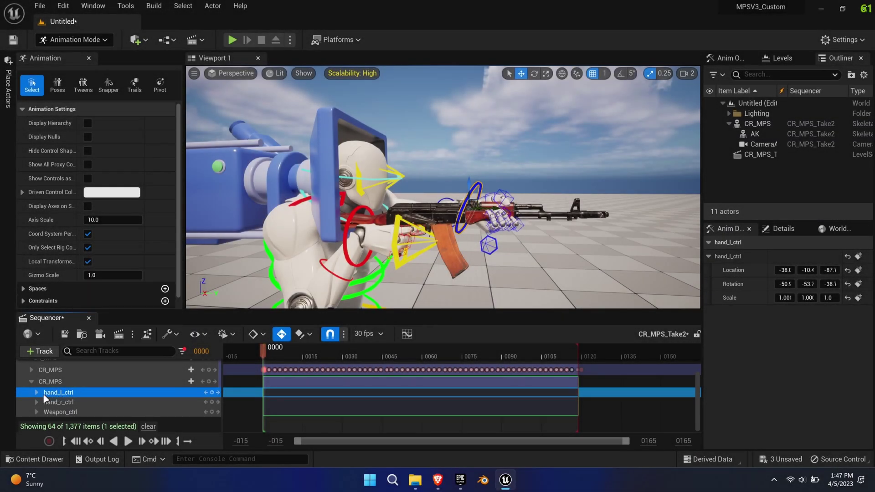
Step: Add a Parent constraint that attaches hand_l_ctrl to the hand_r bone of CR_MPS
{"action": "left_click", "coordinate": [165, 302]}
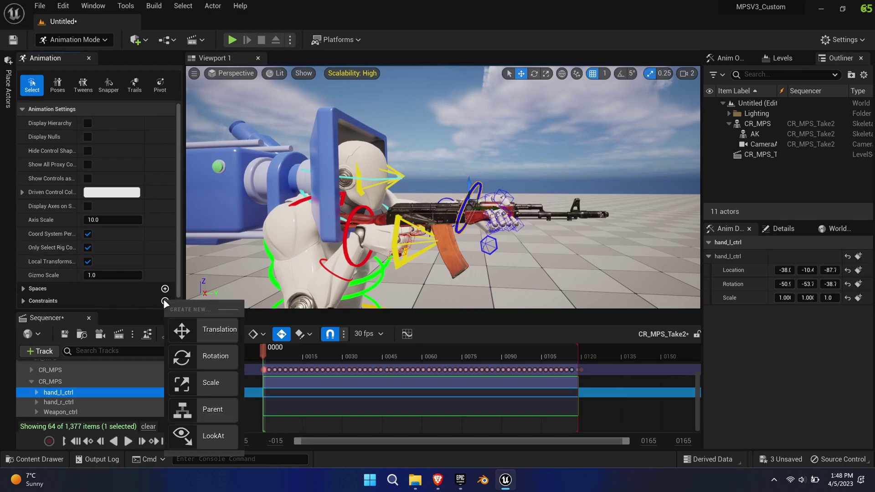
{"action": "left_click", "coordinate": [206, 407]}
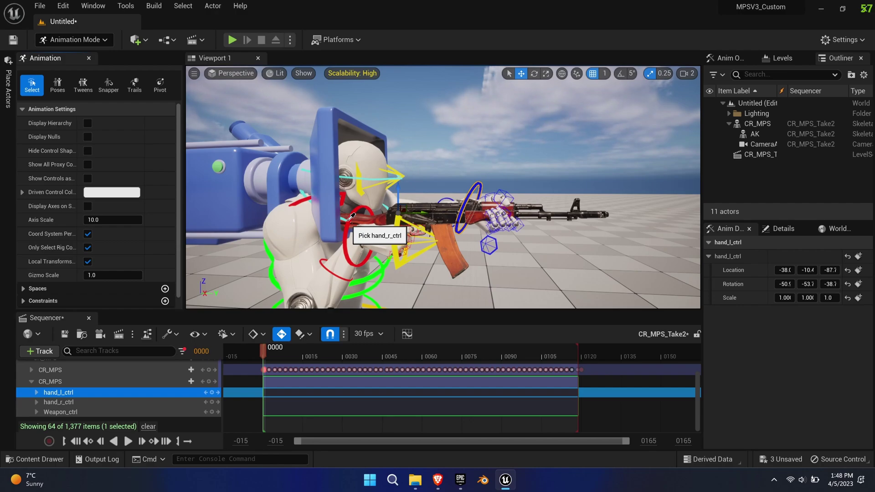
{"action": "left_click", "coordinate": [303, 244]}
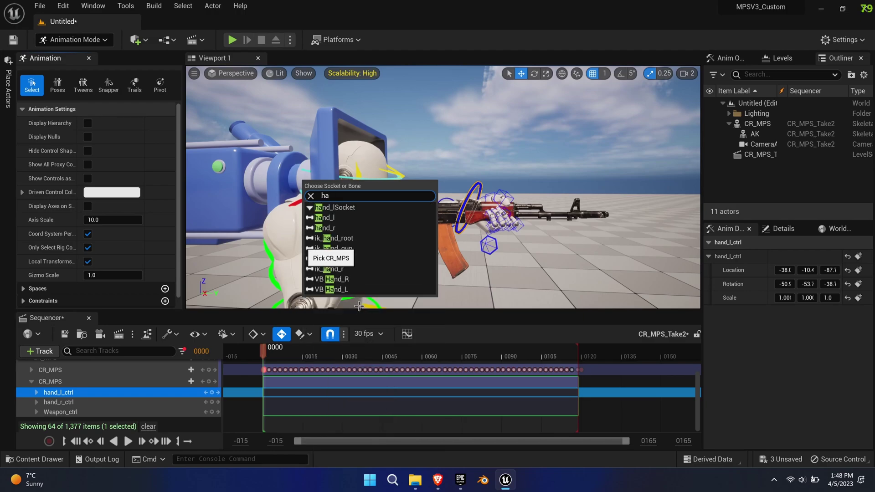
{"action": "left_click", "coordinate": [342, 228]}
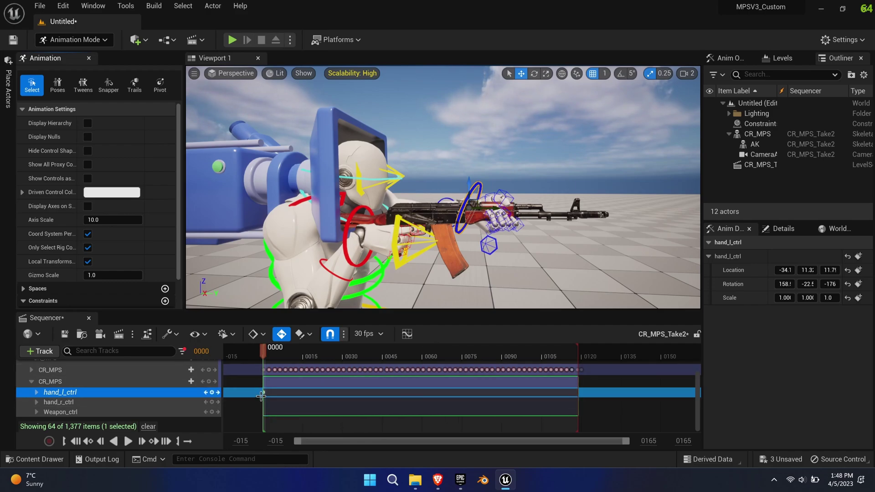
Step: Add a Parent constraint that attaches Weapon_ctrl to the hand_r bone of CR_MPS
{"action": "left_click", "coordinate": [68, 412]}
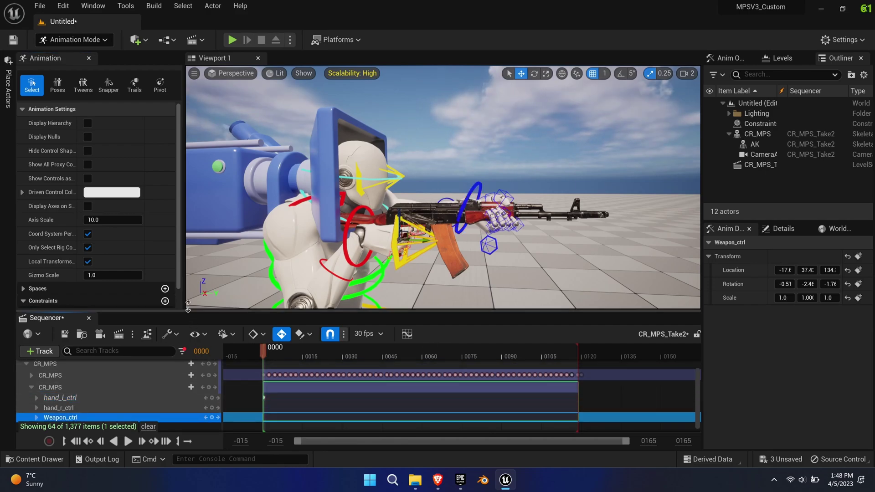
{"action": "scroll", "coordinate": [103, 292], "scroll_direction": "down", "scroll_amount": 1}
{"action": "left_click", "coordinate": [163, 289]}
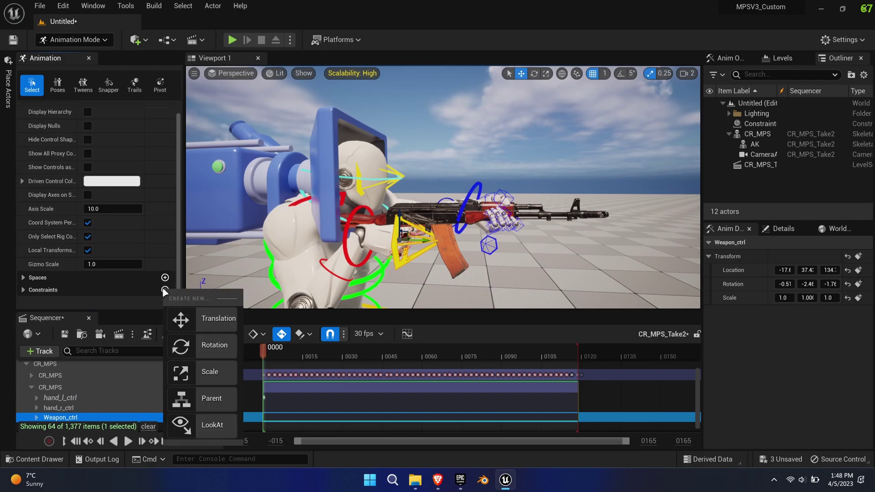
{"action": "left_click", "coordinate": [218, 373]}
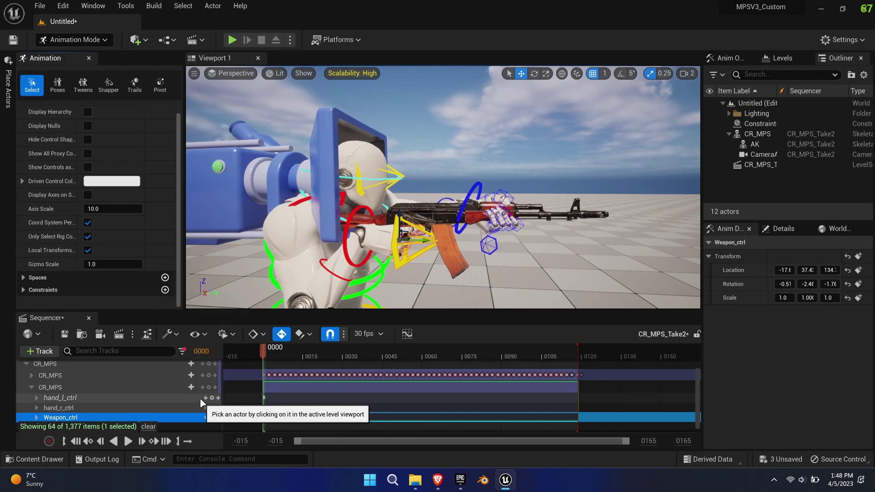
{"action": "left_click", "coordinate": [300, 236]}
{"action": "type", "text": "hand"}
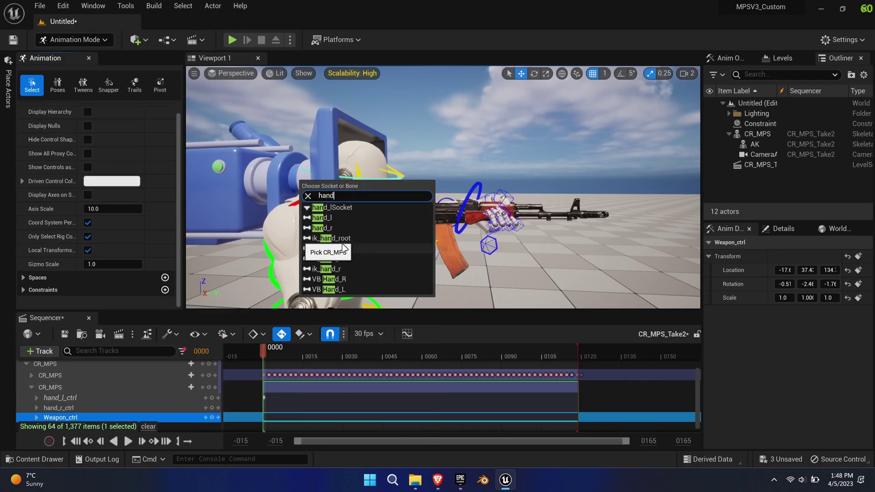
{"action": "left_click", "coordinate": [369, 228]}
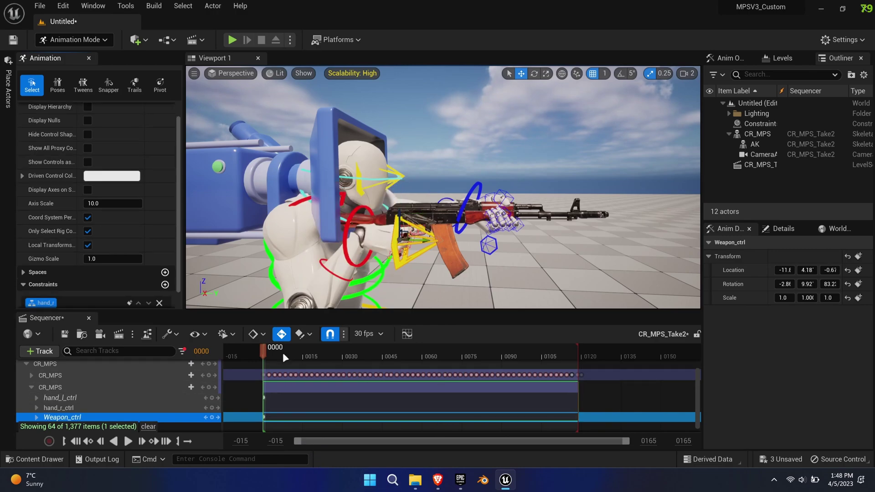
Step: Delete the baked keys after the first frame for hand_l_ctrl and Weapon_ctrl in the base CR_MPS section
{"action": "mouse_move", "coordinate": [266, 348]}
{"action": "left_mouse_down"}
{"action": "mouse_move", "coordinate": [565, 354]}
{"action": "mouse_move", "coordinate": [264, 353]}
{"action": "left_mouse_up"}
{"action": "scroll", "coordinate": [91, 401], "scroll_direction": "up", "scroll_amount": 1}
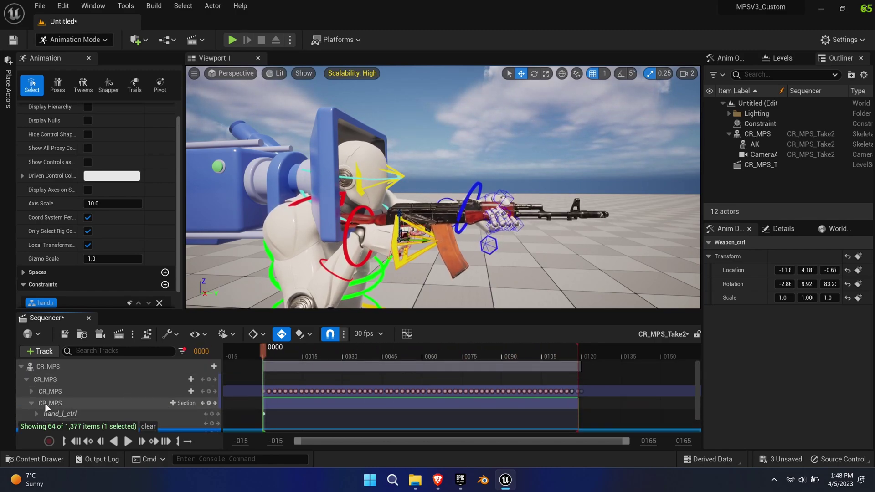
{"action": "left_click", "coordinate": [31, 391]}
{"action": "scroll", "coordinate": [86, 390], "scroll_direction": "down", "scroll_amount": 2}
{"action": "left_click", "coordinate": [87, 369]}
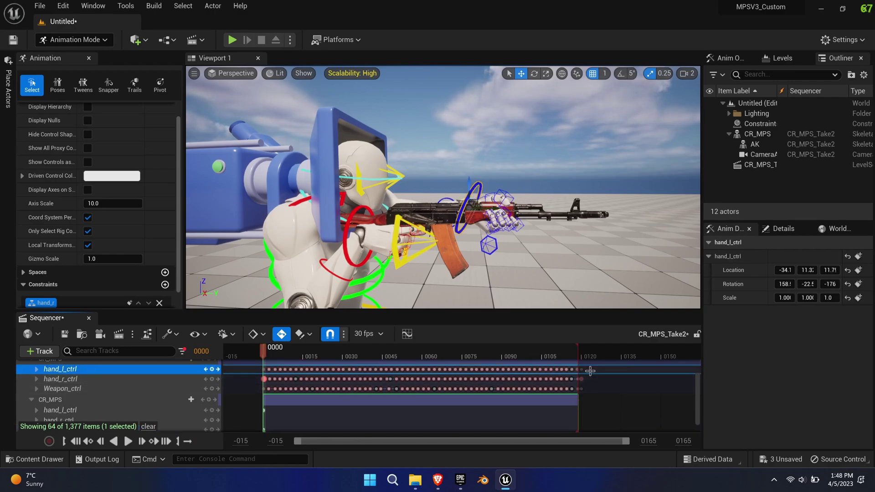
{"action": "left_click_drag", "start_coordinate": [269, 372], "coordinate": [267, 370]}
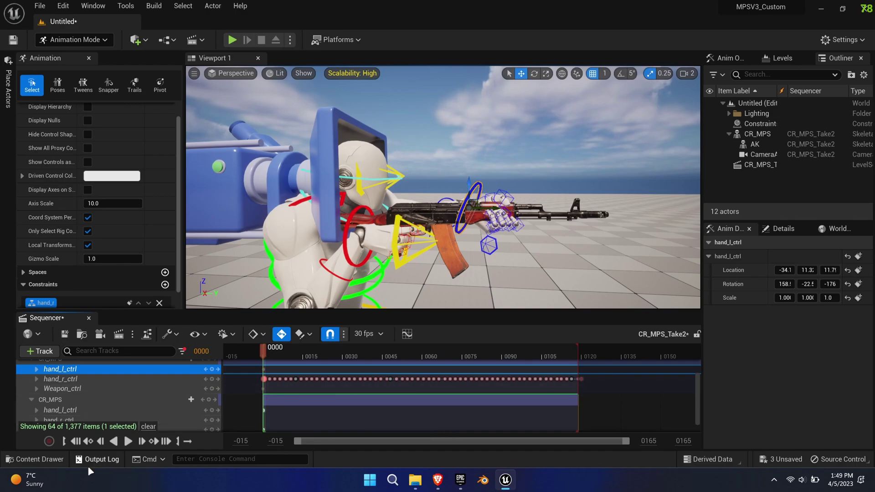
Step: Play the sequence to check how the constrained left hand and weapon follow the right hand, and return to frame 0
{"action": "left_click", "coordinate": [128, 441]}
{"action": "left_click", "coordinate": [128, 441]}
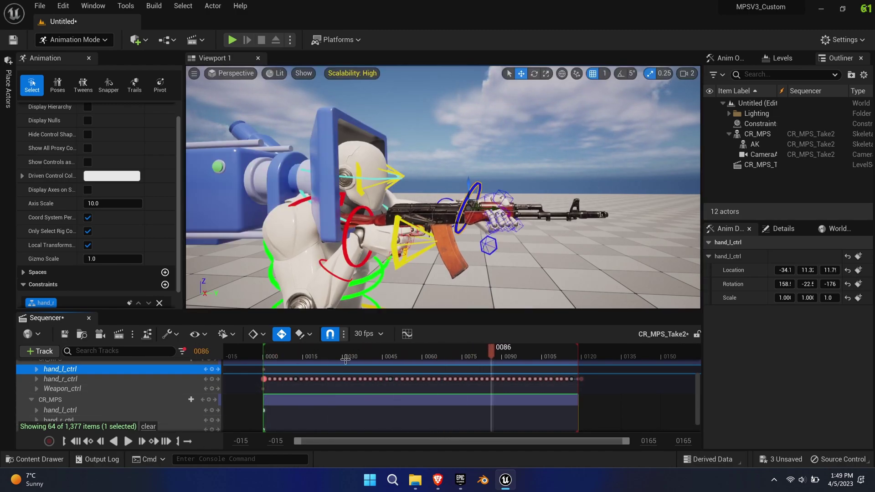
{"action": "left_click", "coordinate": [64, 441]}
Step: Raise hand_r_ctrl in the additive section at frame 0 to a location of about 30.6, -3.0, 43.6
{"action": "left_click", "coordinate": [349, 262], "text": "ctrl"}
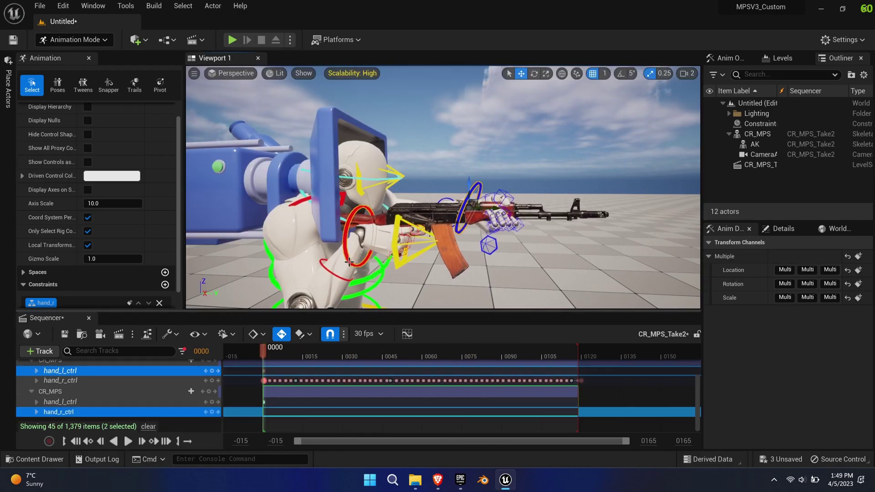
{"action": "left_click", "coordinate": [345, 257]}
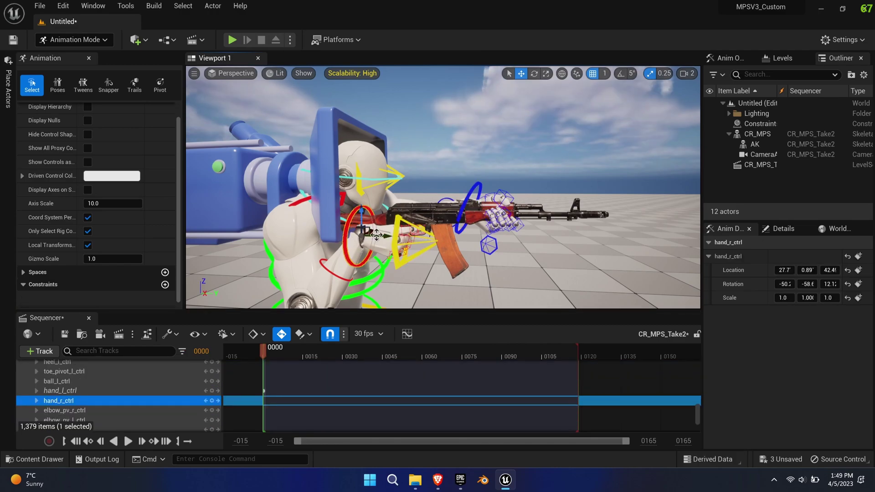
{"action": "mouse_move", "coordinate": [362, 217]}
{"action": "left_mouse_down"}
{"action": "mouse_move", "coordinate": [363, 205]}
{"action": "mouse_move", "coordinate": [365, 225]}
{"action": "mouse_move", "coordinate": [368, 201]}
{"action": "left_mouse_up"}
Step: Play the adjusted pose through the CameraActor's view, and stop piloting the camera to inspect the character from outside
{"action": "left_click", "coordinate": [246, 76]}
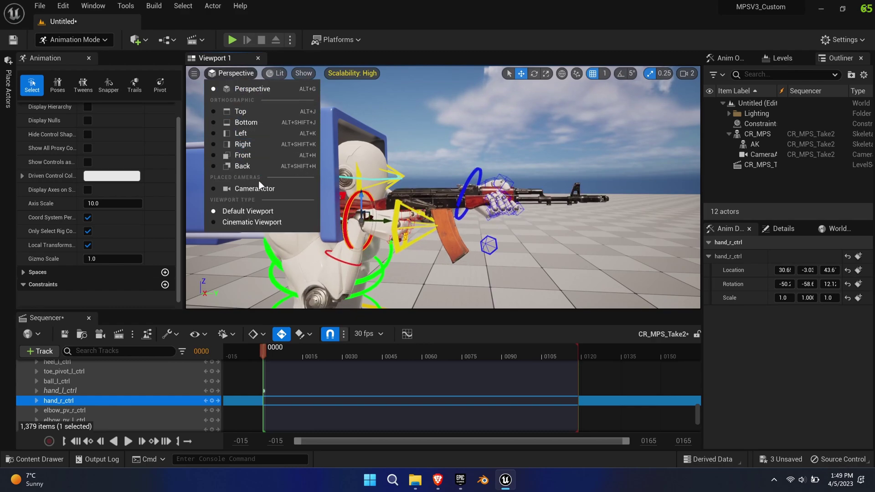
{"action": "left_click", "coordinate": [261, 188]}
{"action": "left_click", "coordinate": [128, 441]}
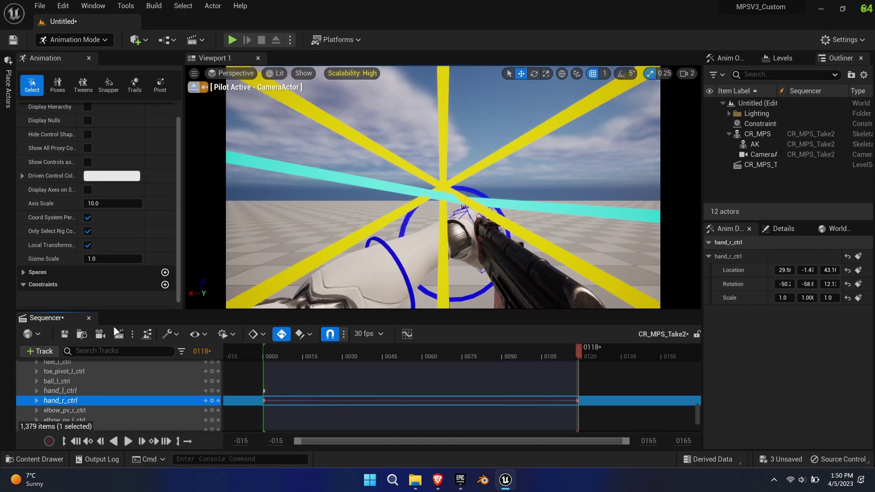
{"action": "left_click", "coordinate": [200, 90]}
{"action": "scroll", "coordinate": [93, 398], "scroll_direction": "down", "scroll_amount": 5}
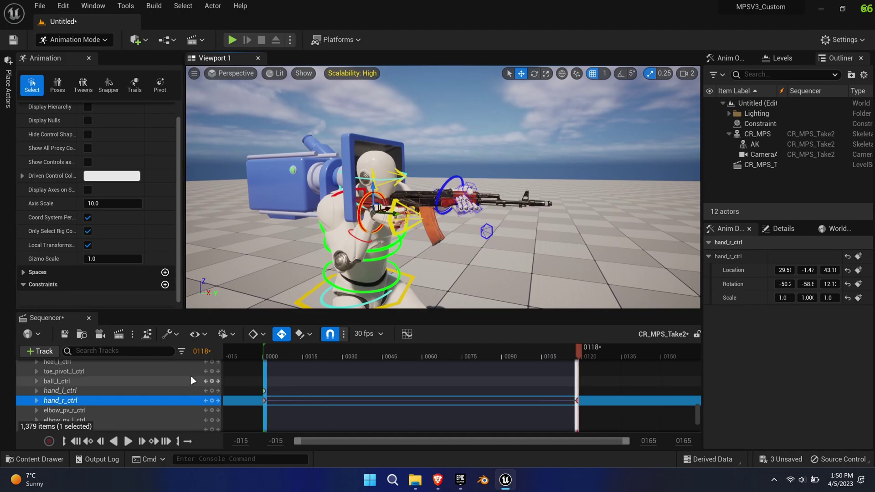
{"action": "scroll", "coordinate": [92, 393], "scroll_direction": "up", "scroll_amount": 15}
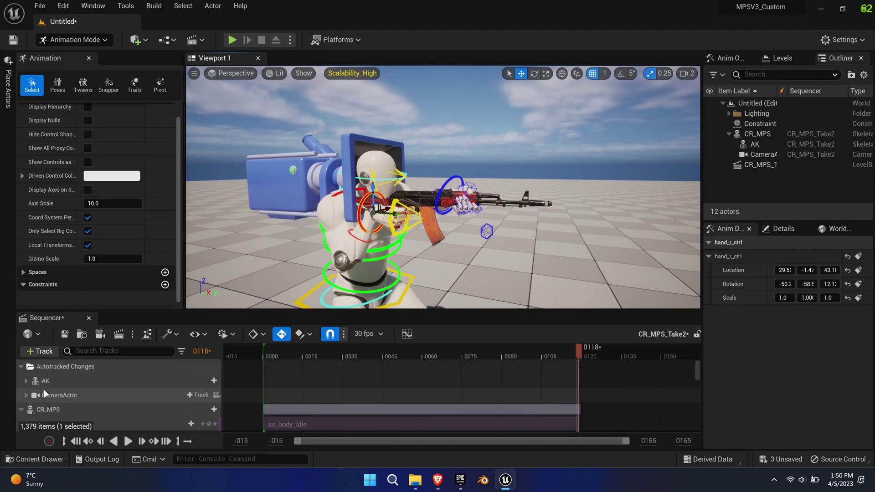
Step: Bake CR_MPS to an animation sequence in AddOns/Weapons/AK/Animations, starting the asset name with AK_Idl
{"action": "left_click", "coordinate": [22, 409]}
{"action": "right_click", "coordinate": [30, 412]}
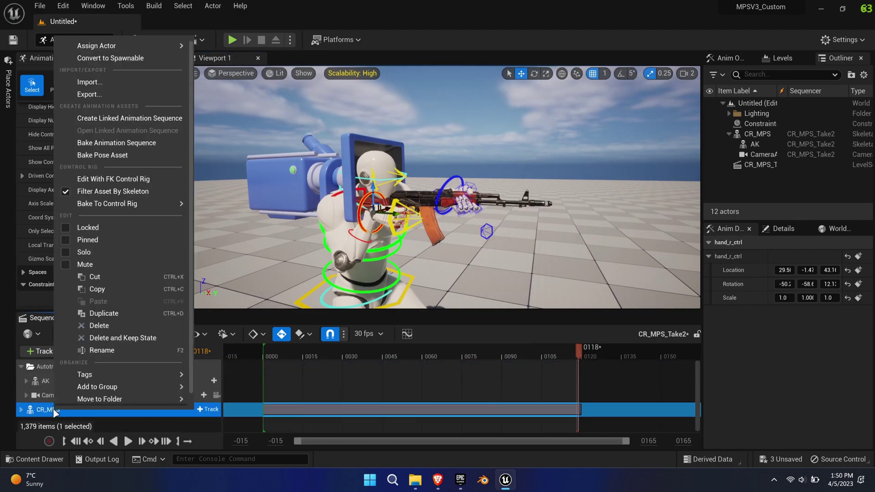
{"action": "left_click", "coordinate": [120, 144]}
{"action": "left_click", "coordinate": [340, 194]}
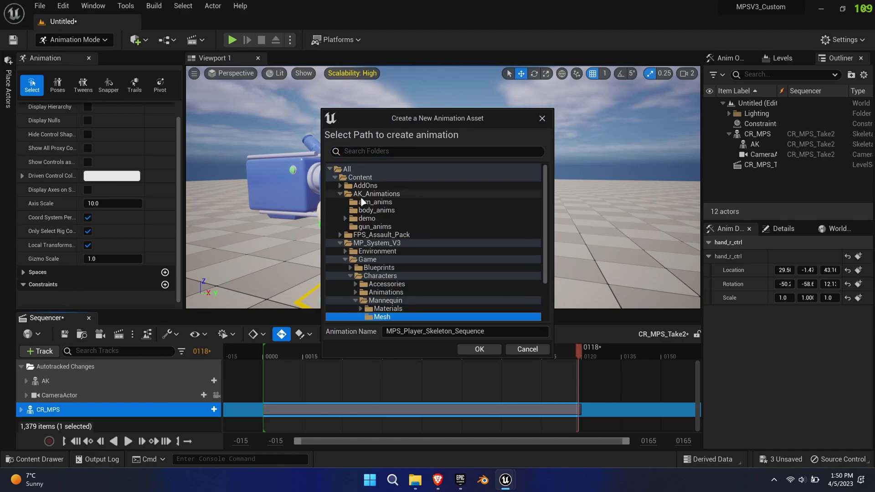
{"action": "left_click", "coordinate": [340, 185]}
{"action": "left_click", "coordinate": [345, 210]}
{"action": "left_click", "coordinate": [350, 218]}
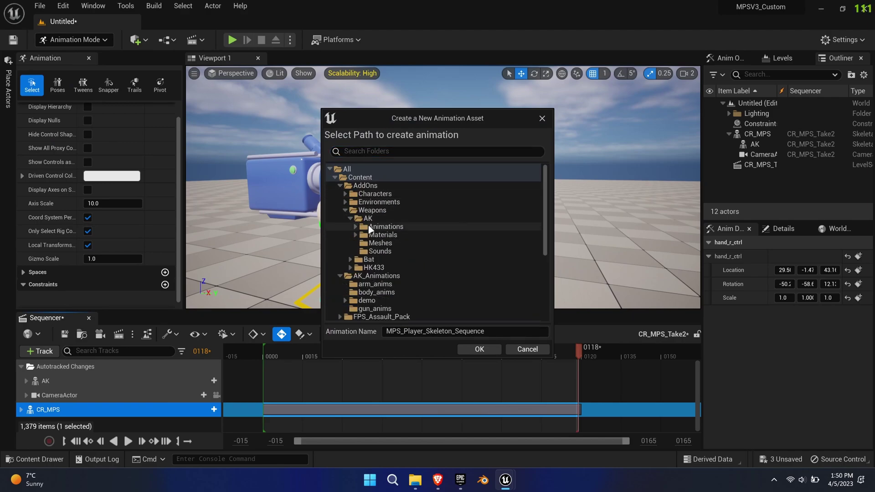
{"action": "left_click", "coordinate": [386, 227]}
{"action": "left_click", "coordinate": [410, 332]}
{"action": "type", "text": "AK_Idl"}
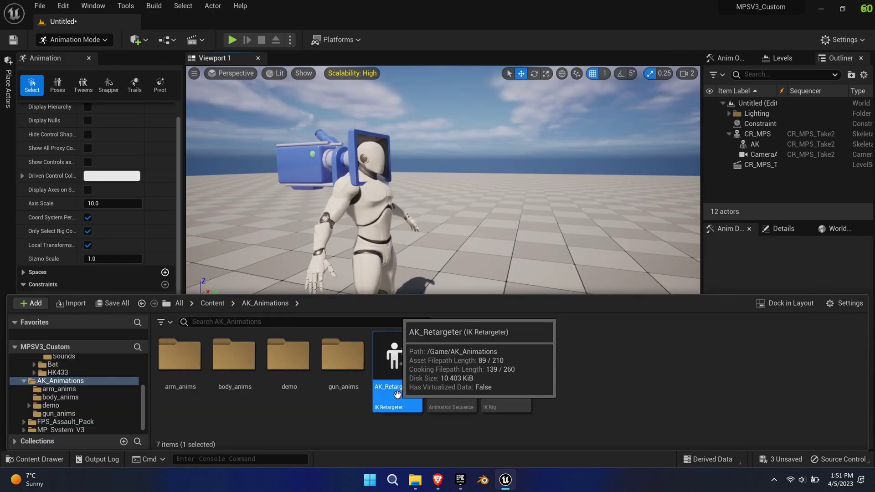
Step: Open AK_Retargeter and export the retargeted as_body_reloadempty animation into the AK_Animations folder
{"action": "double_click", "coordinate": [389, 378]}
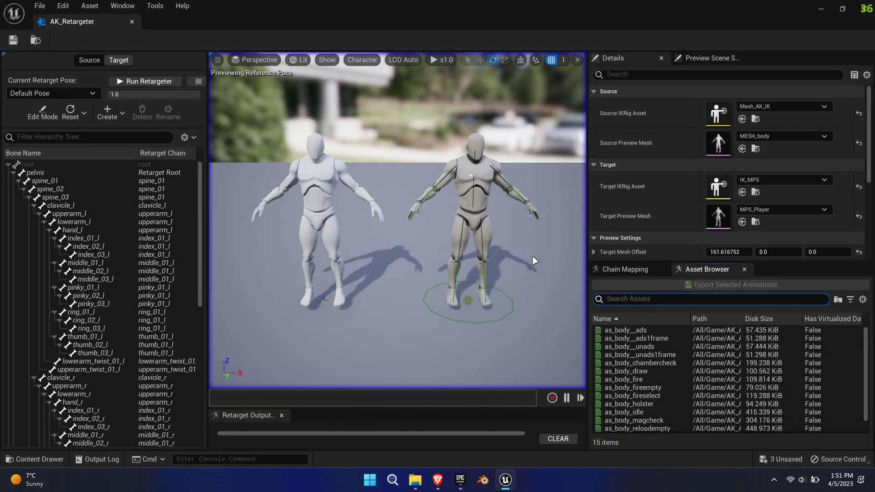
{"action": "scroll", "coordinate": [729, 373], "scroll_direction": "down", "scroll_amount": 1}
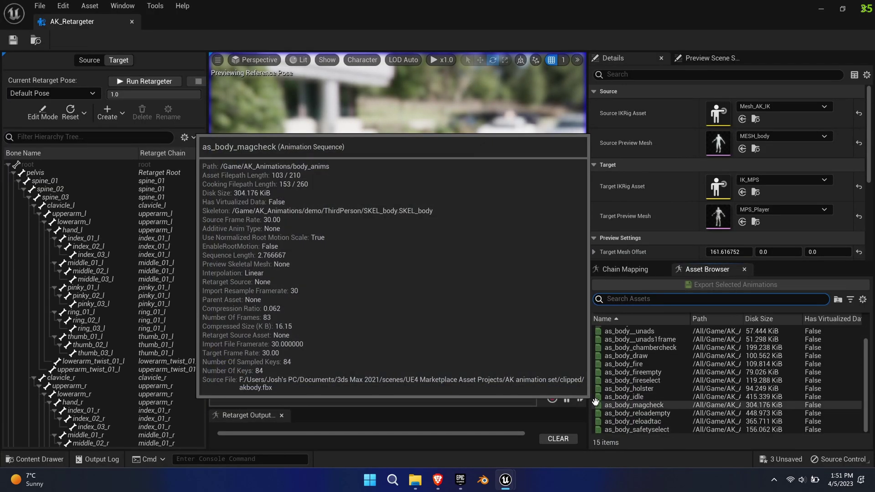
{"action": "left_click", "coordinate": [648, 413]}
{"action": "left_click", "coordinate": [735, 285]}
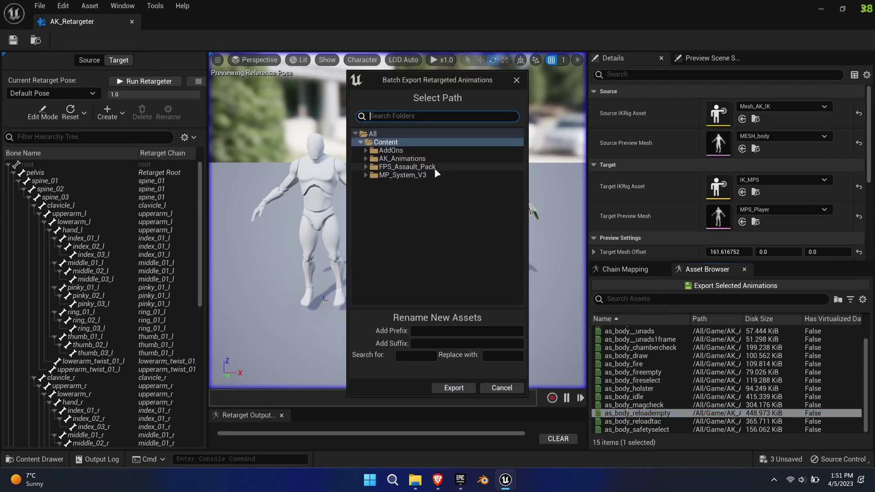
{"action": "left_click", "coordinate": [367, 159]}
{"action": "left_click", "coordinate": [395, 159]}
{"action": "left_click", "coordinate": [453, 387]}
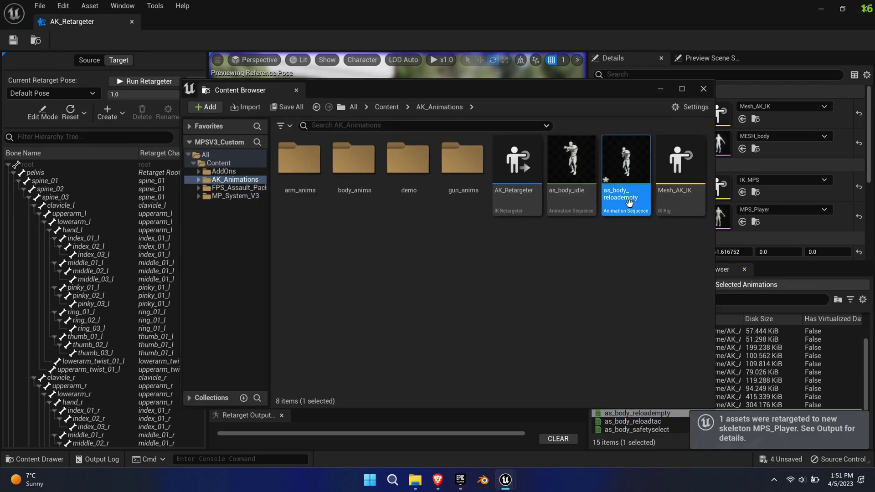
Step: Open the retargeted as_body_reloadempty animation and compare its weapon placement with as_body_idle
{"action": "double_click", "coordinate": [621, 176]}
{"action": "right_click_drag", "start_coordinate": [350, 215], "coordinate": [401, 155]}
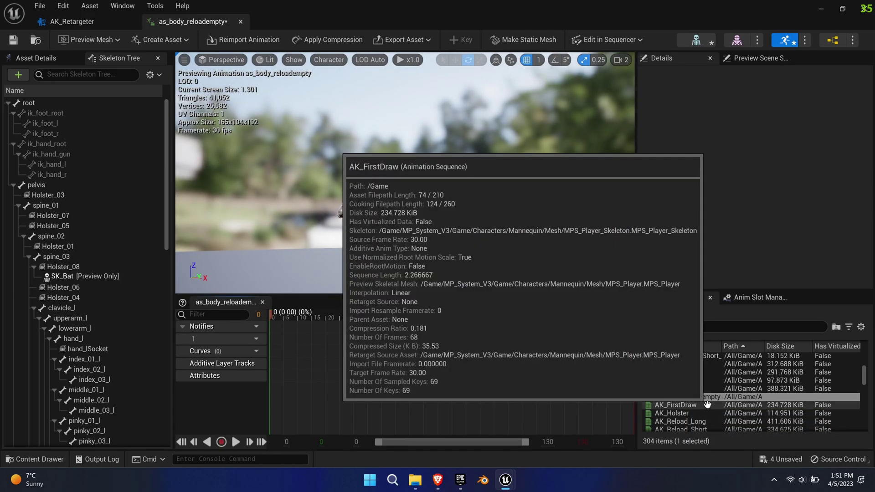
{"action": "left_click", "coordinate": [681, 388]}
{"action": "left_click", "coordinate": [694, 396]}
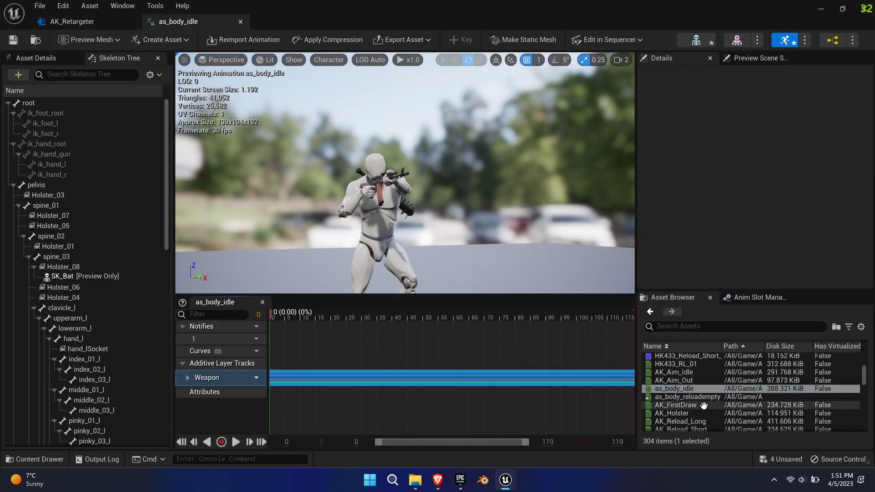
Step: Key the Weapon bone in as_body_reloadempty so the AK sits in the right hand, and play the animation to check it
{"action": "scroll", "coordinate": [84, 319], "scroll_direction": "down", "scroll_amount": 10}
{"action": "left_click", "coordinate": [81, 327]}
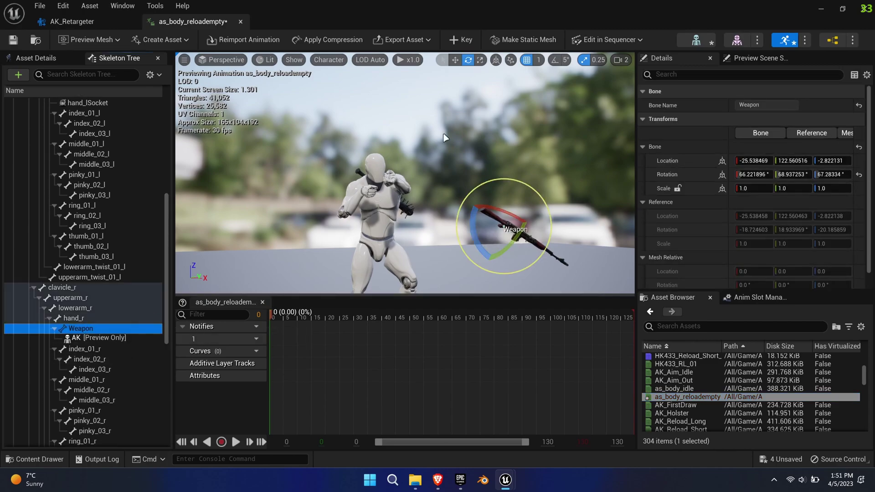
{"action": "left_click", "coordinate": [460, 41]}
{"action": "right_click", "coordinate": [210, 378]}
{"action": "left_click", "coordinate": [261, 330]}
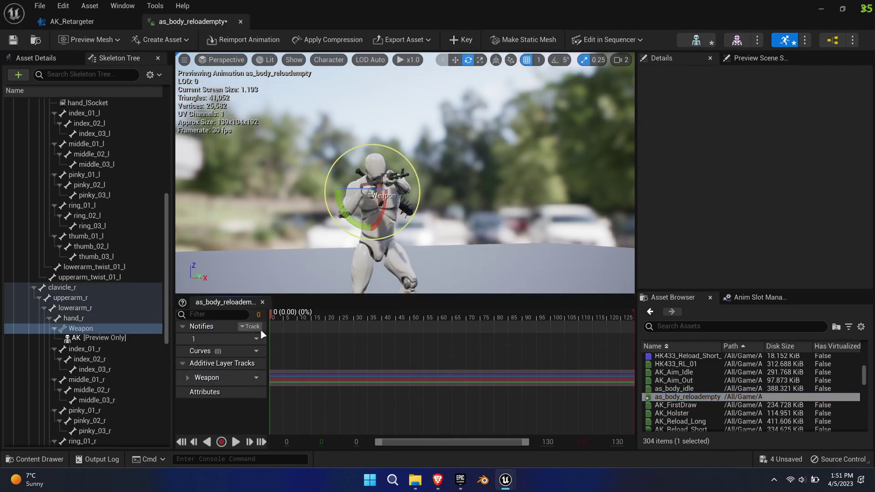
{"action": "scroll", "coordinate": [370, 205], "scroll_direction": "up", "scroll_amount": 8}
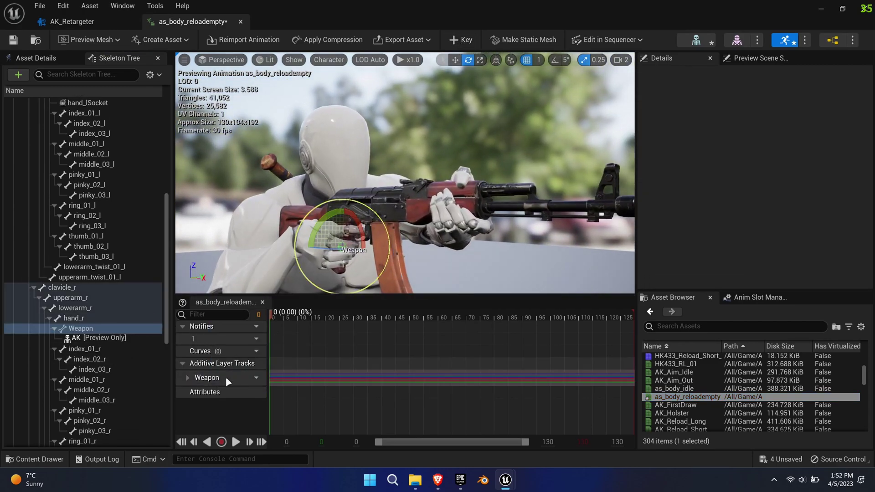
{"action": "left_click", "coordinate": [235, 441]}
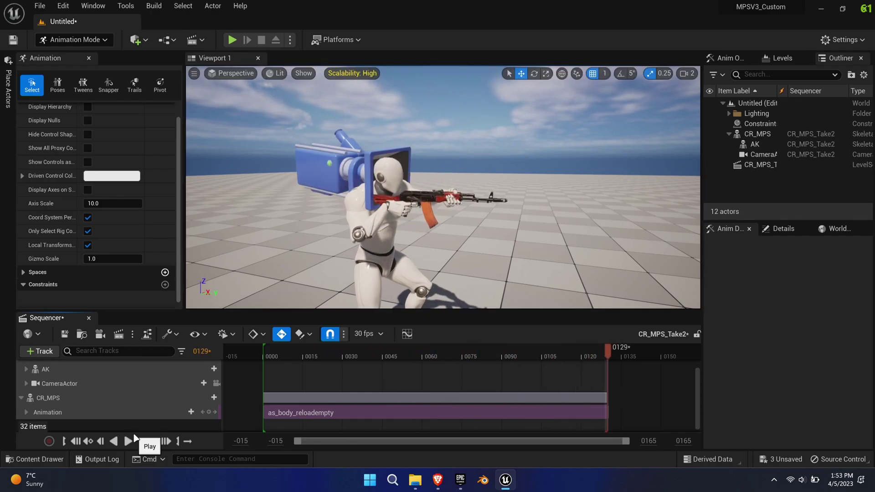
Step: Bake the as_body_reloadempty animation on CR_MPS to its control rig with the default baking options
{"action": "right_click", "coordinate": [57, 398]}
{"action": "left_click", "coordinate": [87, 127]}
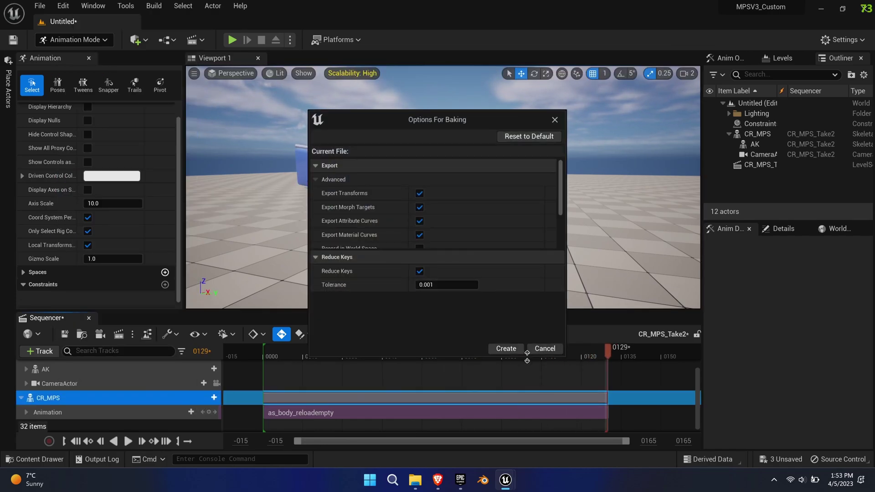
{"action": "left_click", "coordinate": [506, 348]}
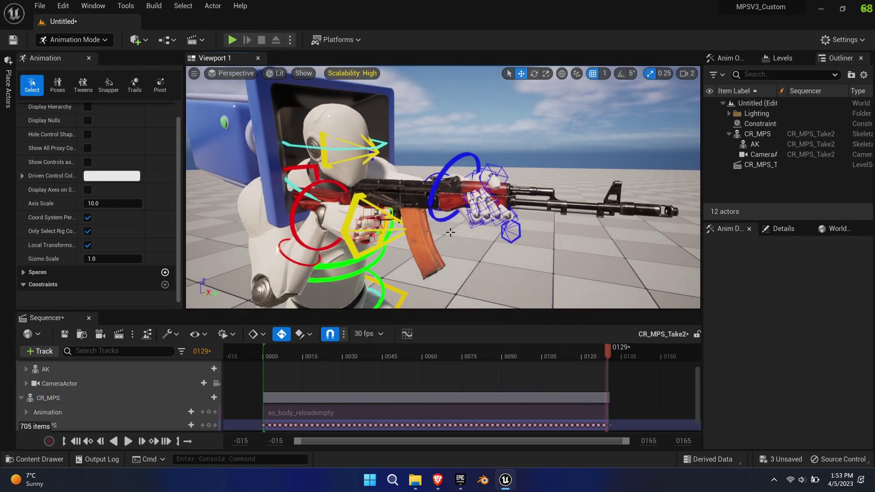
Step: Reset Camera_FP_ctrl's rotation, play the reload through the CameraActor's view, and stop piloting the camera
{"action": "left_click", "coordinate": [325, 163]}
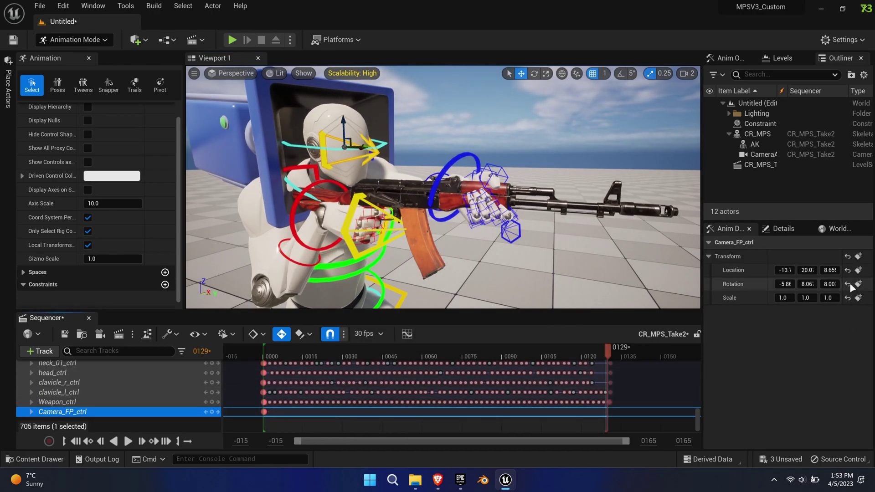
{"action": "left_click", "coordinate": [847, 284]}
{"action": "left_click", "coordinate": [232, 73]}
{"action": "left_click", "coordinate": [254, 190]}
{"action": "left_click", "coordinate": [128, 440]}
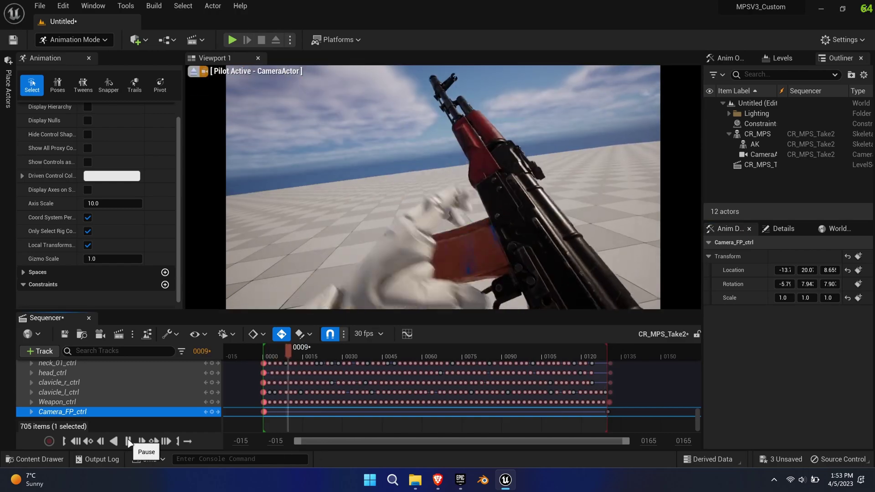
{"action": "left_click", "coordinate": [193, 87]}
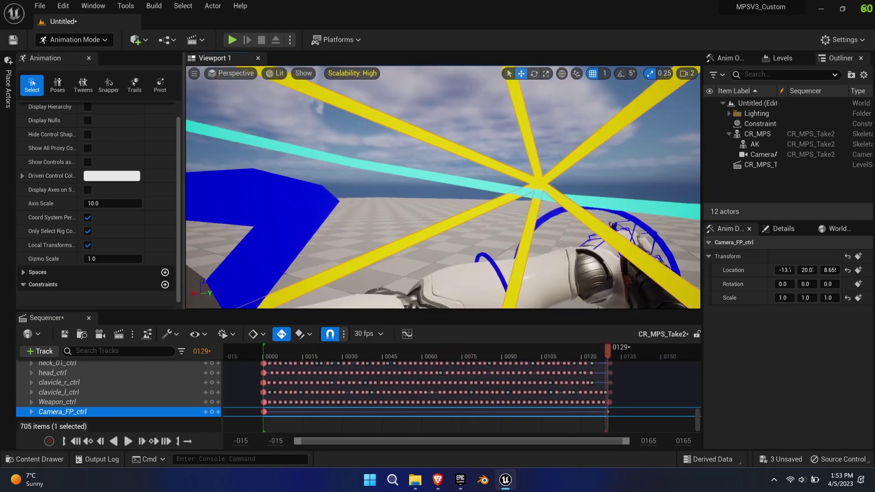
Step: Select the weapon control and add an additive section to the CR_MPS control rig track
{"action": "left_click", "coordinate": [392, 214]}
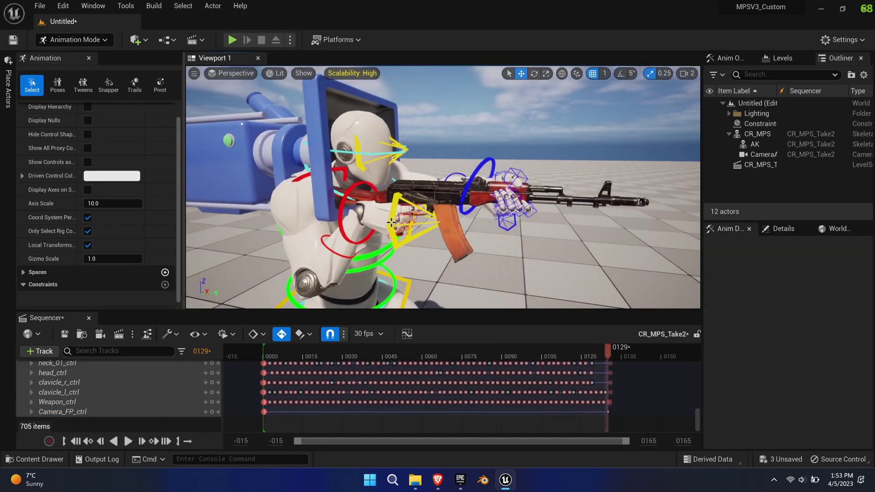
{"action": "scroll", "coordinate": [91, 385], "scroll_direction": "up", "scroll_amount": 12}
{"action": "left_click", "coordinate": [22, 393]}
{"action": "right_click", "coordinate": [42, 409]}
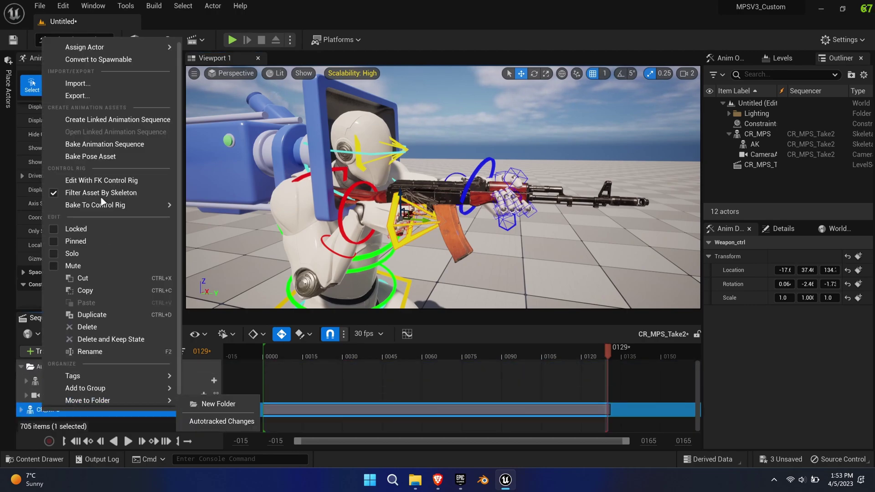
{"action": "left_click", "coordinate": [22, 410]}
{"action": "scroll", "coordinate": [25, 405], "scroll_direction": "down", "scroll_amount": 3}
{"action": "left_click", "coordinate": [27, 387]}
{"action": "right_click", "coordinate": [50, 410]}
{"action": "left_click", "coordinate": [185, 195]}
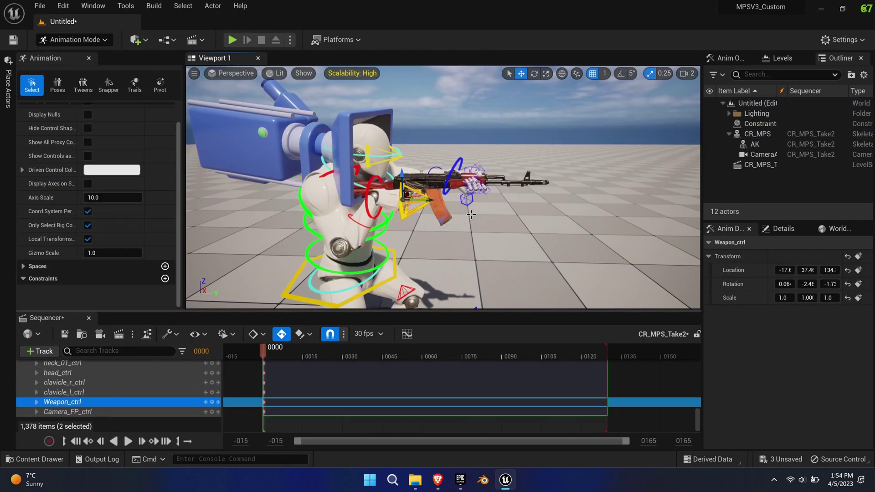
Step: Undo the last key edits and constrain Weapon_ctrl to CR_MPS's hand_r at frame 0
{"action": "key", "text": "ctrl+z"}
{"action": "key", "text": "ctrl+z"}
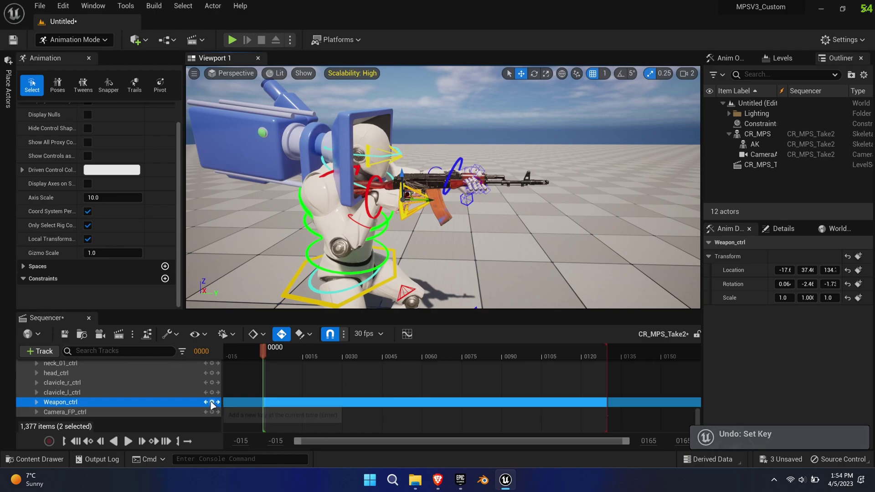
{"action": "left_click", "coordinate": [165, 278]}
{"action": "left_click", "coordinate": [209, 390]}
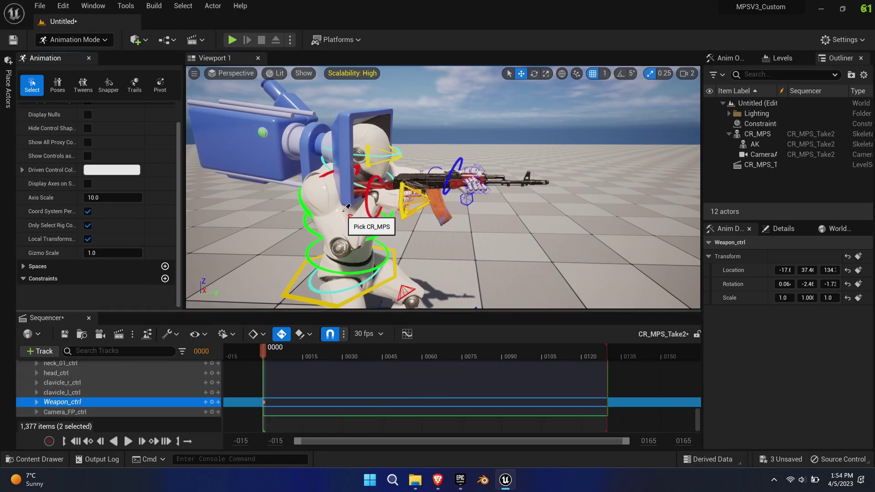
{"action": "left_click", "coordinate": [339, 222]}
{"action": "type", "text": "hand"}
{"action": "left_click", "coordinate": [354, 234]}
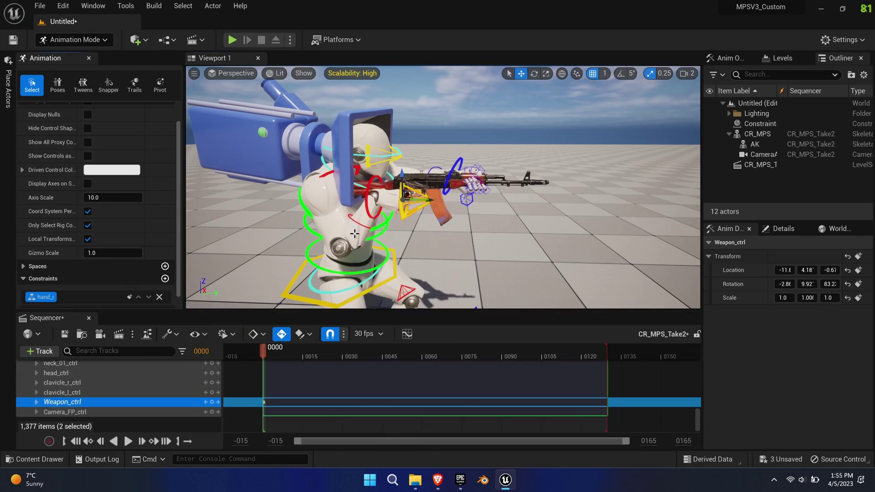
{"action": "mouse_move", "coordinate": [264, 351]}
{"action": "left_mouse_down"}
{"action": "mouse_move", "coordinate": [558, 351]}
{"action": "mouse_move", "coordinate": [264, 359]}
{"action": "left_mouse_up"}
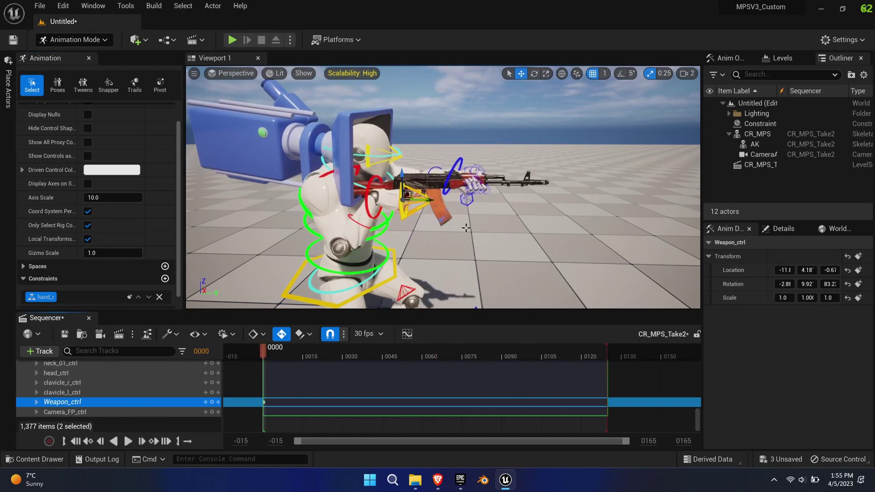
Step: Delete the baked Weapon_ctrl keys after the first frame in the base CR_MPS section, and add hand_l_ctrl to the control selection
{"action": "left_click", "coordinate": [77, 412]}
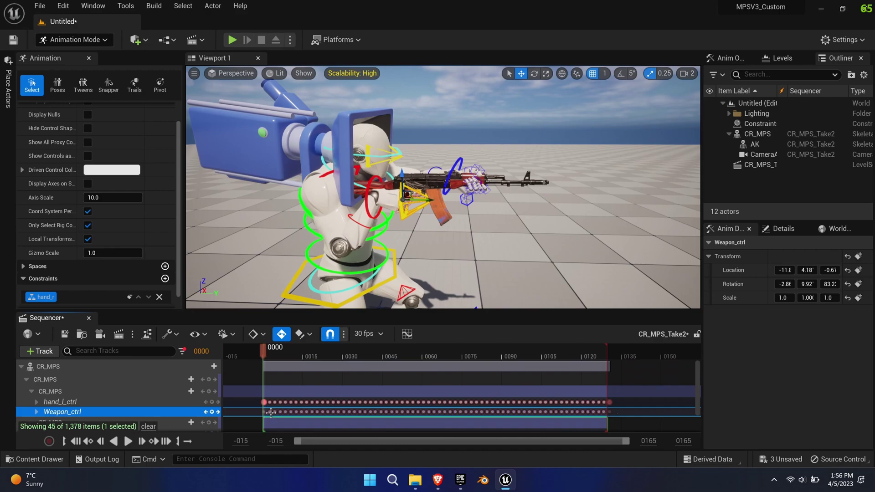
{"action": "left_click_drag", "start_coordinate": [266, 355], "coordinate": [494, 350]}
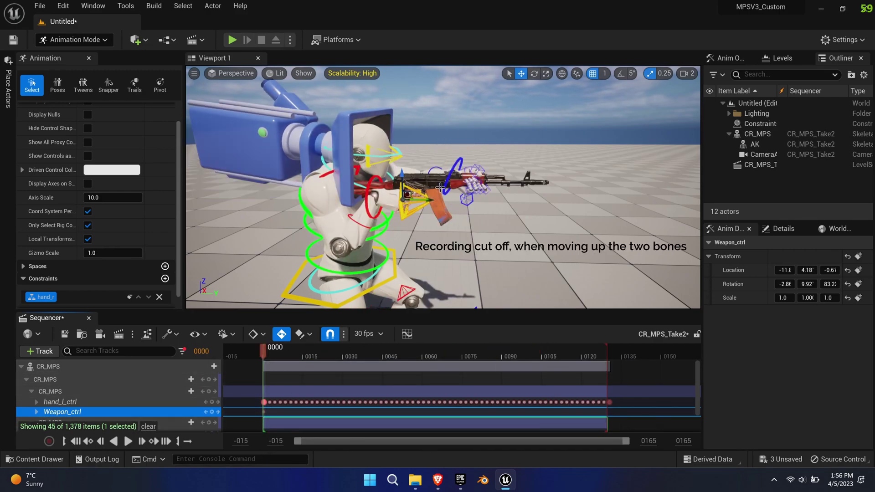
{"action": "left_click", "coordinate": [444, 189], "text": "shift"}
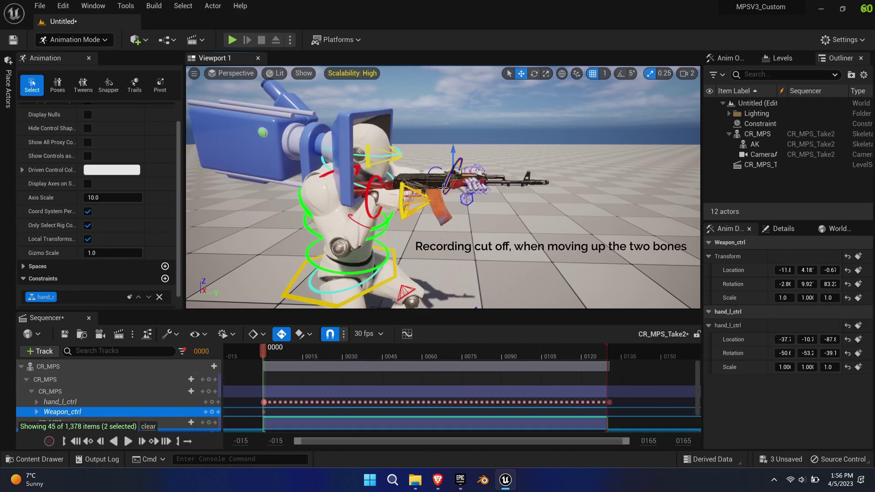
{"action": "left_click", "coordinate": [378, 214], "text": "shift"}
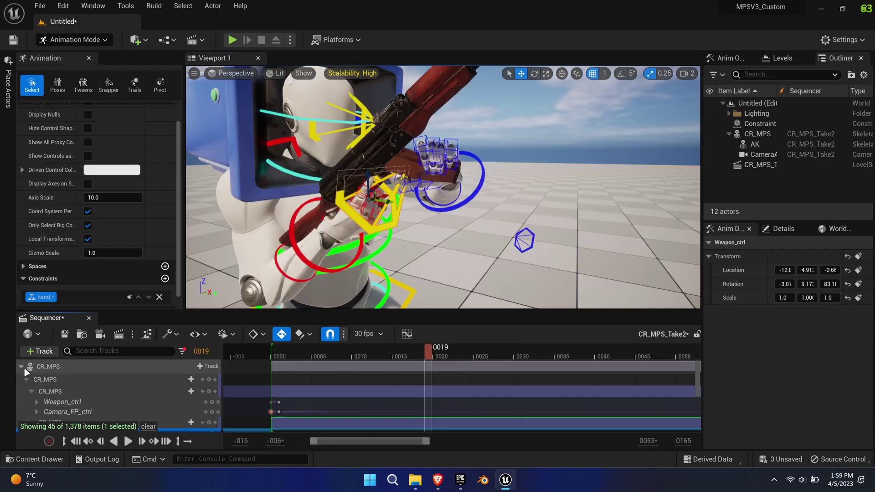
Step: Clear the track filter and bake the AK actor to an FK Control Rig from frame 0 with the default options
{"action": "left_click", "coordinate": [21, 366]}
{"action": "left_click", "coordinate": [148, 426]}
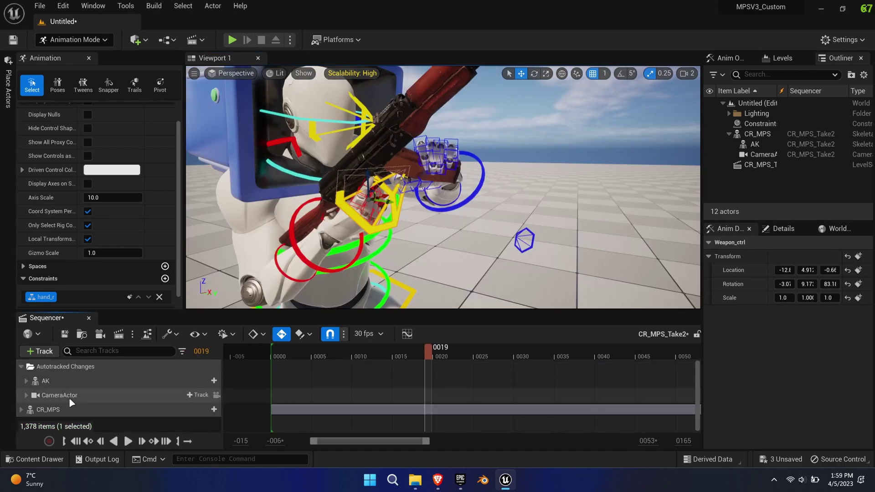
{"action": "left_click", "coordinate": [51, 384]}
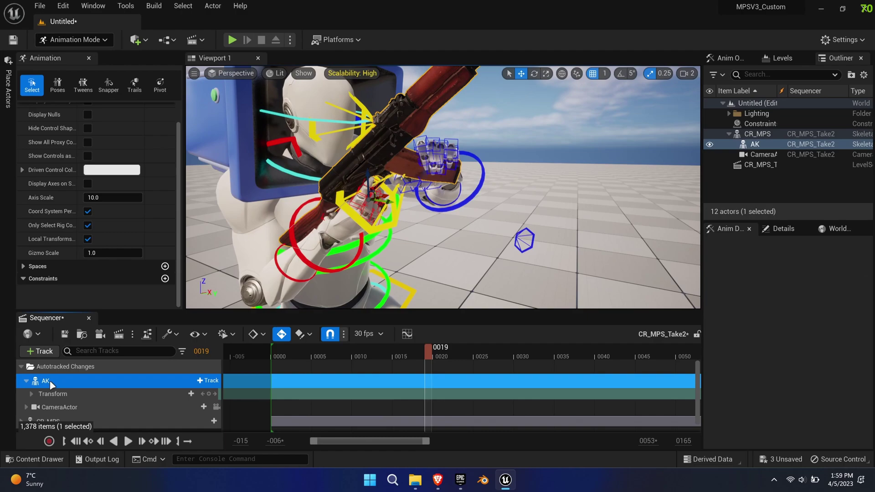
{"action": "left_click", "coordinate": [75, 441]}
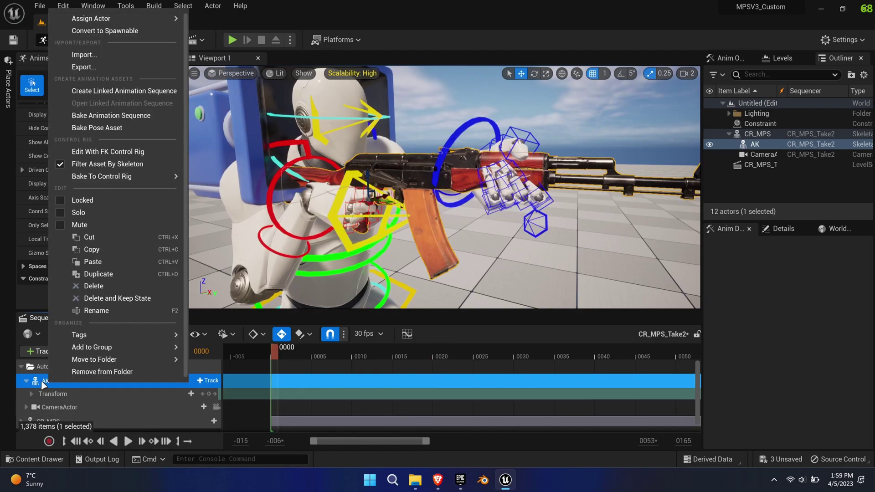
{"action": "left_click", "coordinate": [108, 153]}
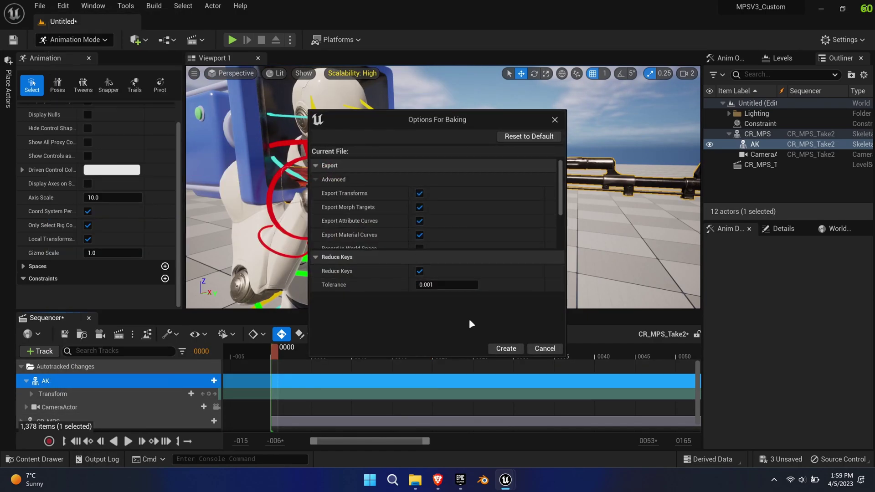
{"action": "left_click", "coordinate": [506, 349]}
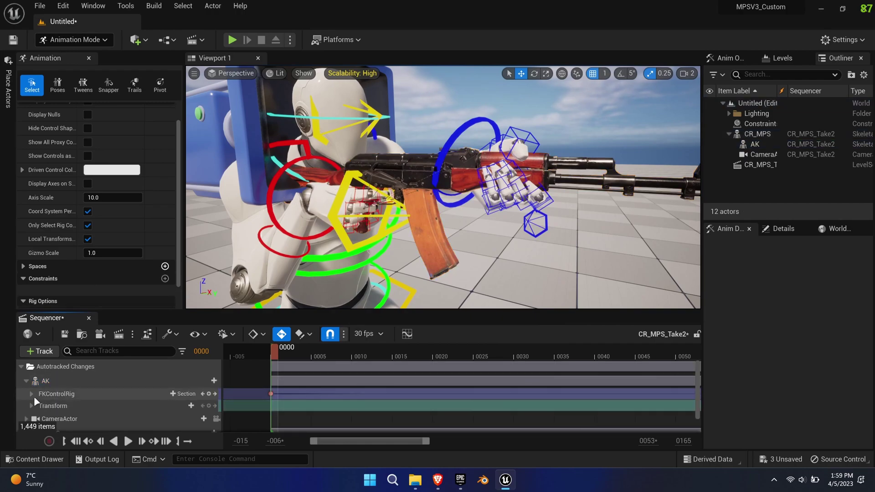
Step: Constrain the AK FK rig's Magazine_01 control to CR_MPS's hand_l bone at frame 18
{"action": "left_click", "coordinate": [31, 394]}
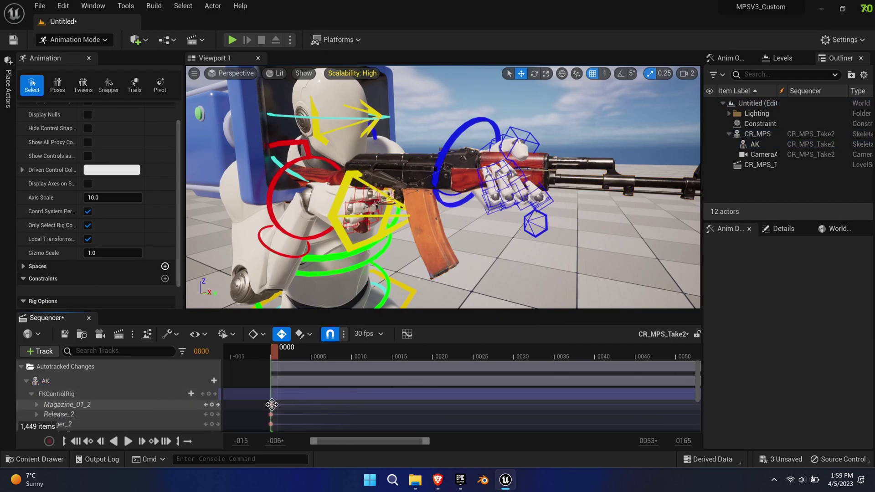
{"action": "left_click_drag", "start_coordinate": [273, 353], "coordinate": [316, 359]}
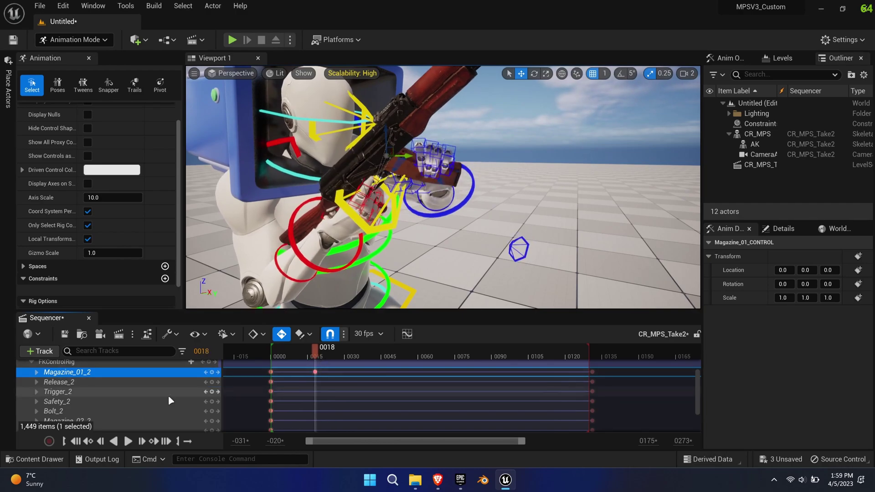
{"action": "scroll", "coordinate": [114, 286], "scroll_direction": "down", "scroll_amount": 2}
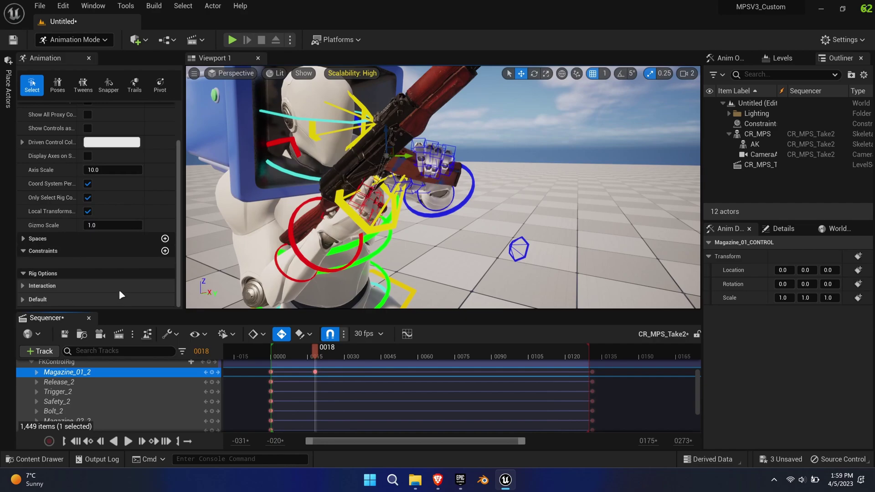
{"action": "left_click", "coordinate": [164, 251]}
{"action": "left_click", "coordinate": [212, 360]}
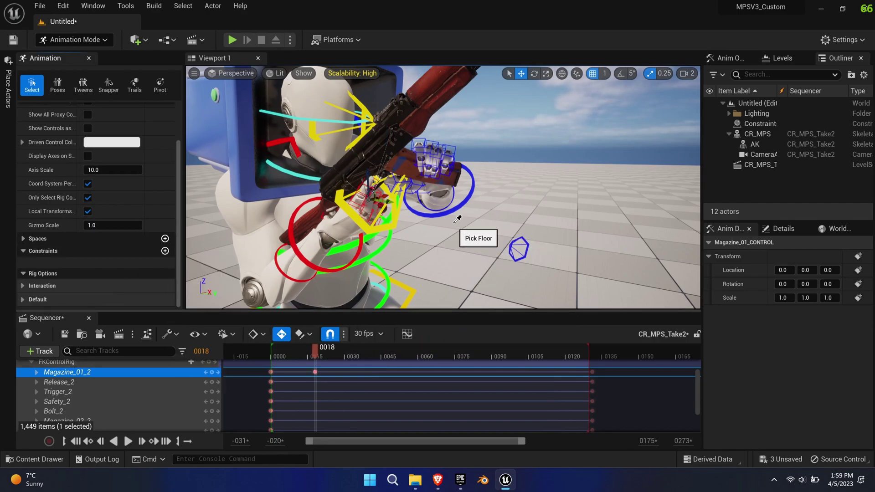
{"action": "left_click", "coordinate": [257, 219]}
{"action": "type", "text": "hand"}
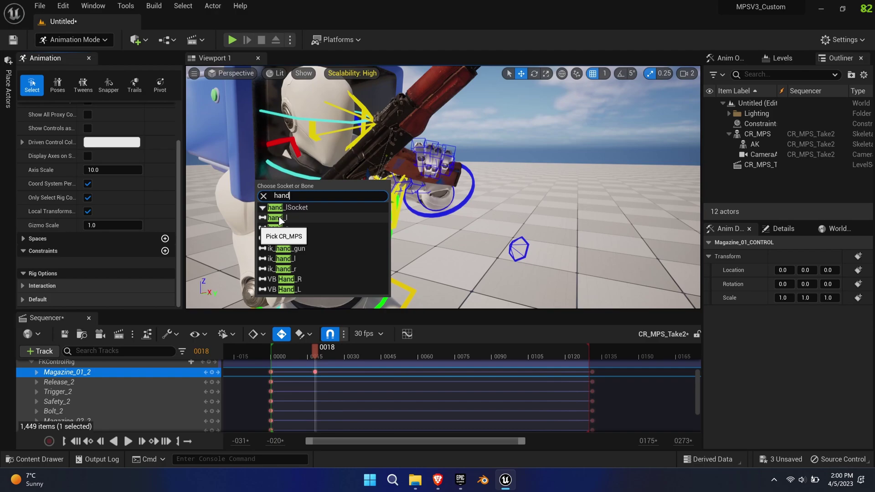
{"action": "left_click", "coordinate": [278, 219]}
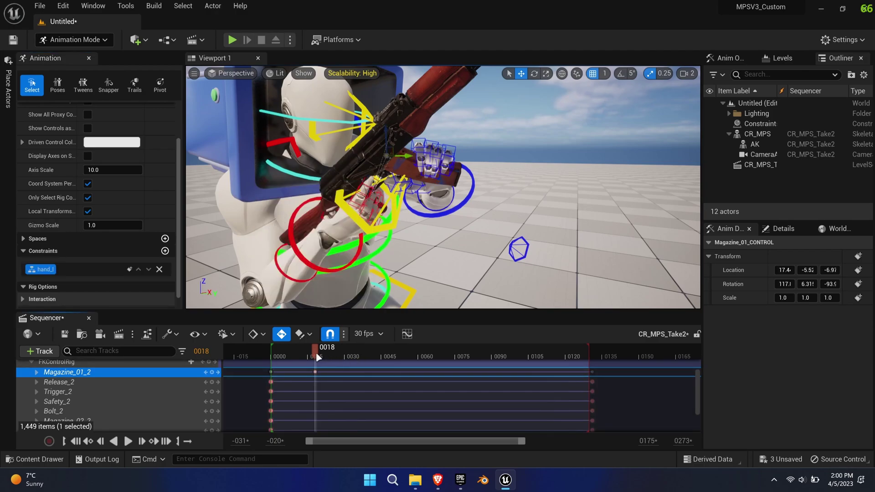
Step: Key the Magazine_01 control's hand_l constraint as inactive at frame 82
{"action": "left_click_drag", "start_coordinate": [317, 358], "coordinate": [471, 354]}
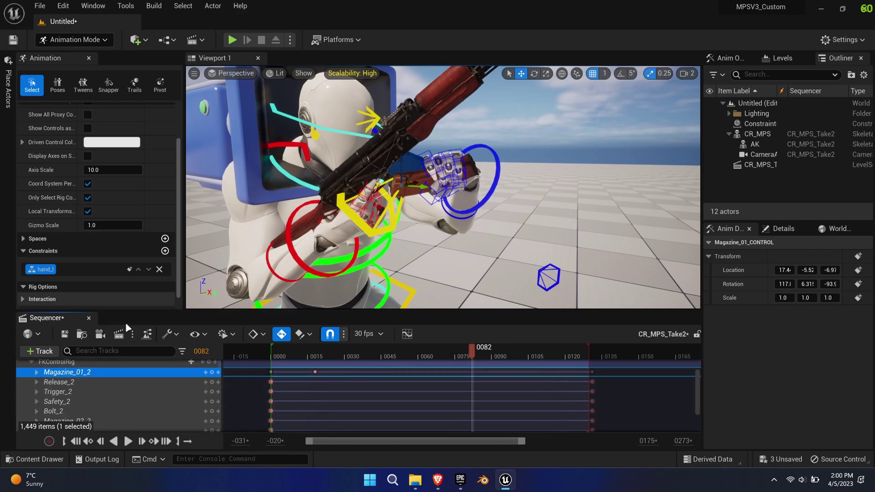
{"action": "left_click", "coordinate": [130, 269]}
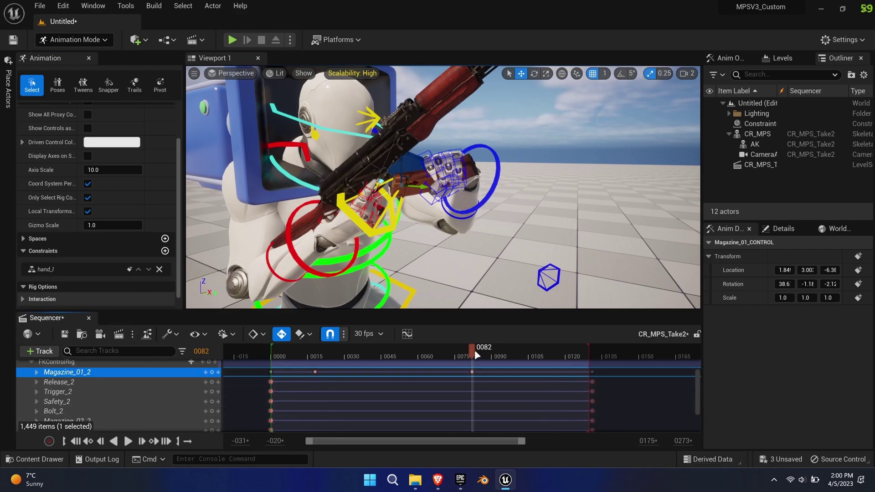
{"action": "mouse_move", "coordinate": [474, 349]}
{"action": "left_mouse_down"}
{"action": "mouse_move", "coordinate": [590, 356]}
{"action": "mouse_move", "coordinate": [405, 355]}
{"action": "mouse_move", "coordinate": [503, 356]}
{"action": "mouse_move", "coordinate": [472, 355]}
{"action": "left_mouse_up"}
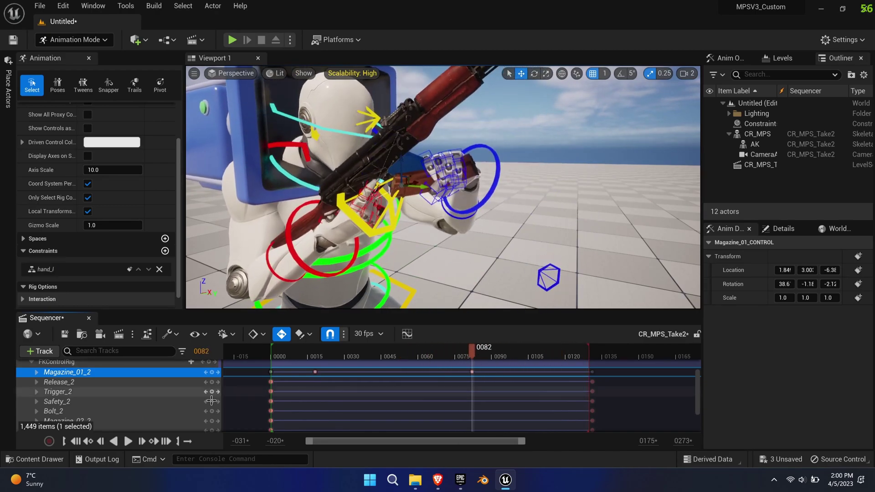
Step: Select CR_MPS's hand_l_ctrl and rotate it at frame 79 to turn the left hand around the magazine, undoing the unwanted control move
{"action": "scroll", "coordinate": [21, 386], "scroll_direction": "up", "scroll_amount": 3}
{"action": "left_click", "coordinate": [27, 381]}
{"action": "left_click", "coordinate": [21, 409]}
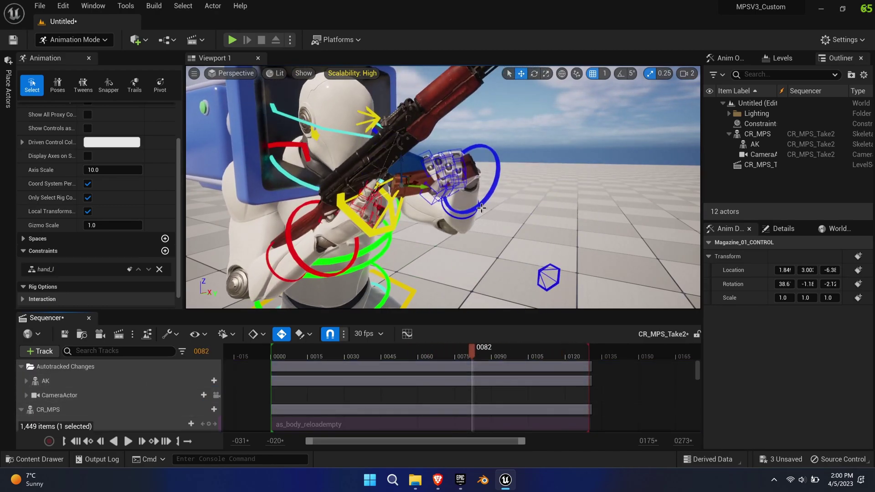
{"action": "left_click", "coordinate": [482, 204]}
{"action": "mouse_move", "coordinate": [472, 354]}
{"action": "left_mouse_down"}
{"action": "mouse_move", "coordinate": [281, 355]}
{"action": "mouse_move", "coordinate": [479, 347]}
{"action": "mouse_move", "coordinate": [464, 354]}
{"action": "left_mouse_up"}
{"action": "key", "text": "s"}
{"action": "key", "text": "ctrl+z"}
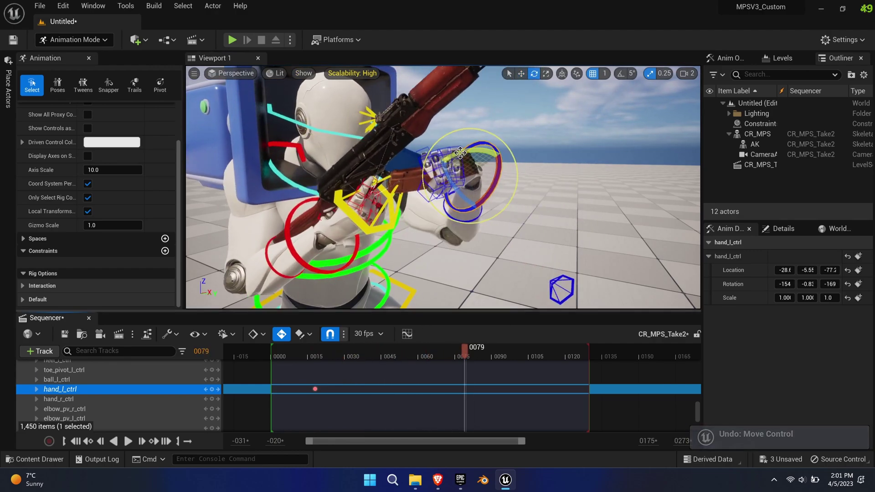
{"action": "left_click_drag", "start_coordinate": [477, 152], "coordinate": [461, 154]}
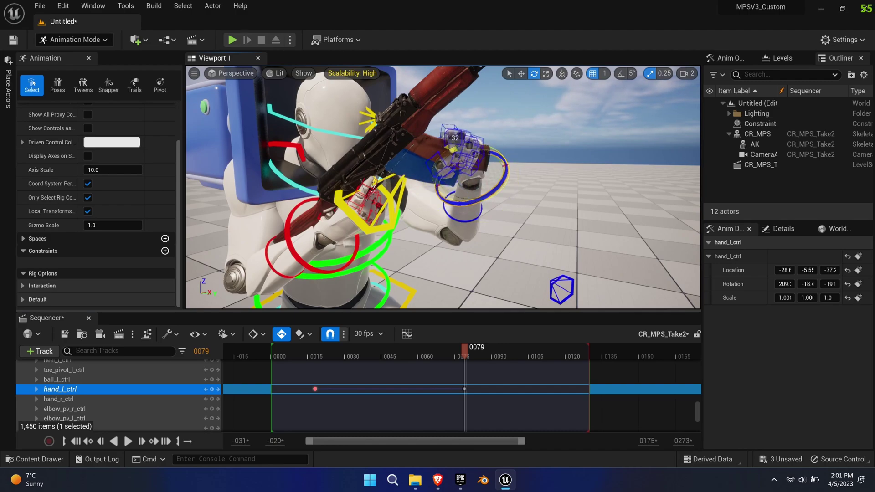
Step: Move hand_l_ctrl at frame 79 to fit the left hand's grip onto the magazine
{"action": "left_click_drag", "start_coordinate": [482, 211], "coordinate": [545, 158], "text": "alt"}
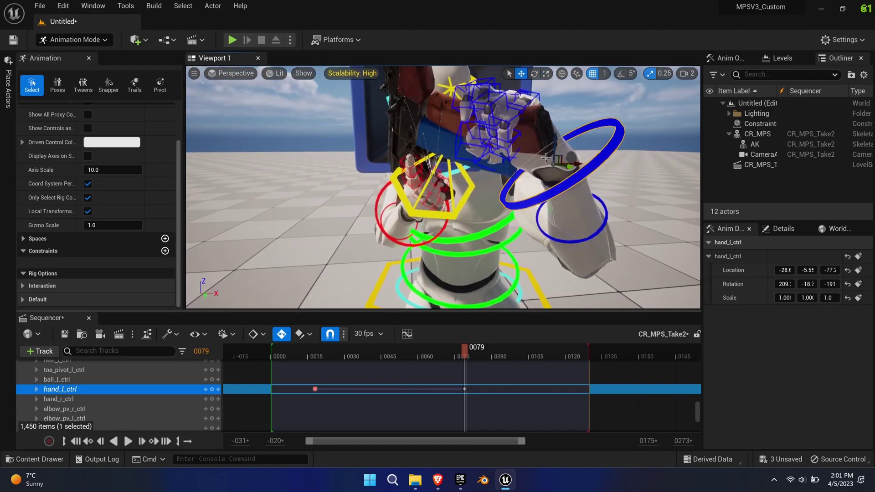
{"action": "left_click", "coordinate": [576, 74]}
{"action": "left_click", "coordinate": [576, 74]}
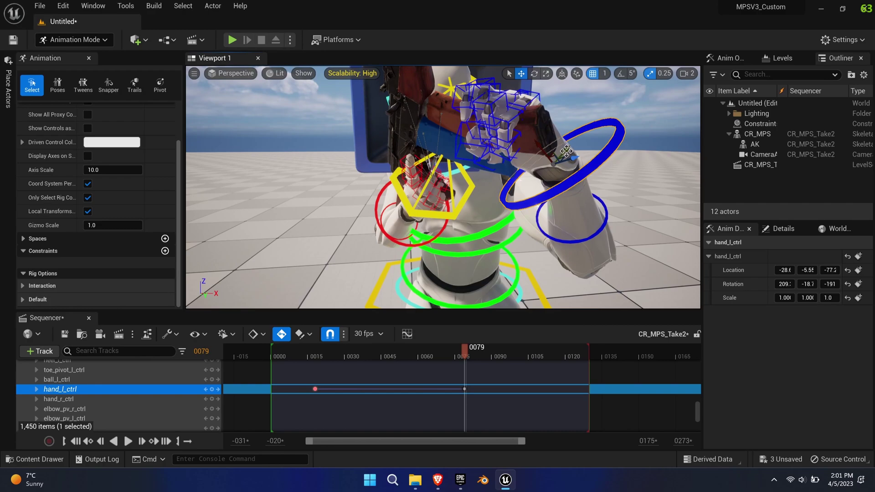
{"action": "left_click_drag", "start_coordinate": [566, 152], "coordinate": [606, 136]}
{"action": "left_click_drag", "start_coordinate": [477, 226], "coordinate": [458, 235]}
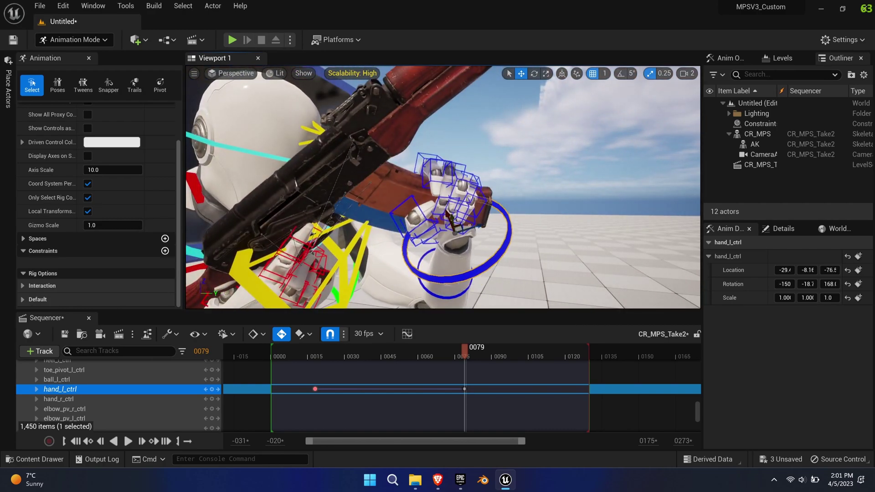
{"action": "left_click", "coordinate": [497, 232]}
{"action": "left_click_drag", "start_coordinate": [469, 230], "coordinate": [467, 232]}
Step: View the scene through CameraActor, play the reload from frame 0 and scrub through its closing frames to check the hand motion
{"action": "left_click_drag", "start_coordinate": [466, 231], "coordinate": [305, 231], "text": "alt"}
{"action": "left_click", "coordinate": [230, 72]}
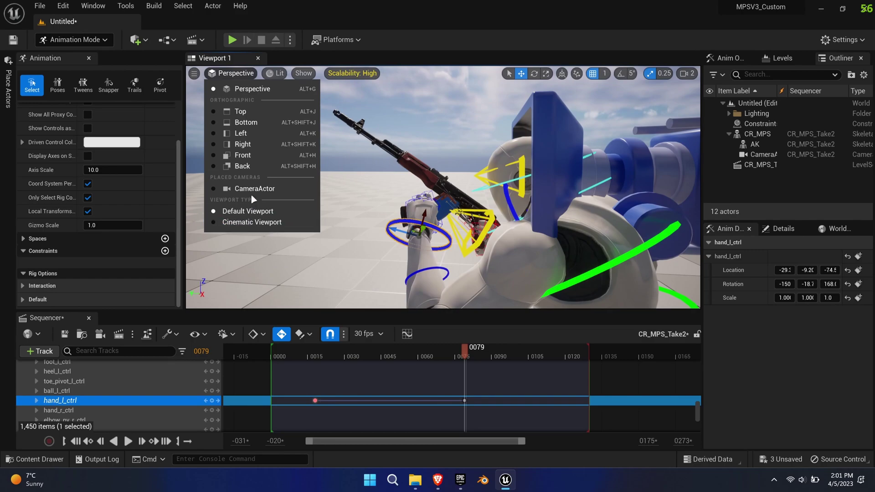
{"action": "left_click", "coordinate": [251, 193]}
{"action": "left_click", "coordinate": [78, 441]}
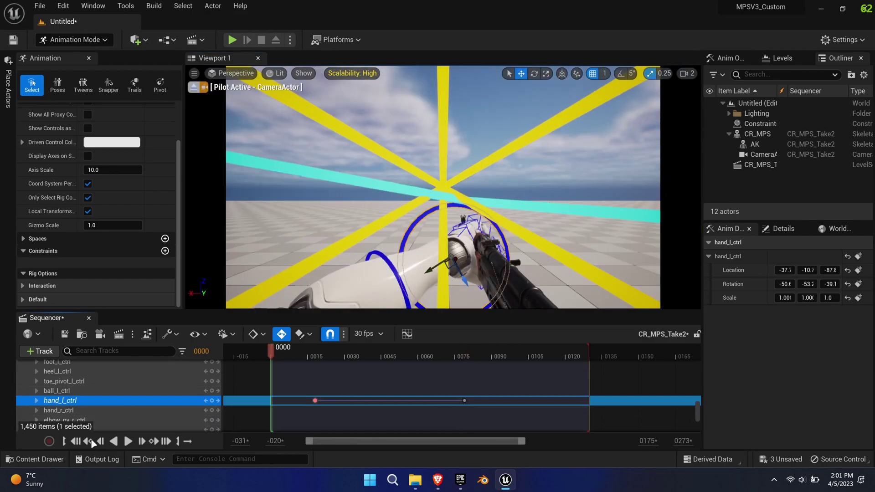
{"action": "left_click", "coordinate": [129, 442]}
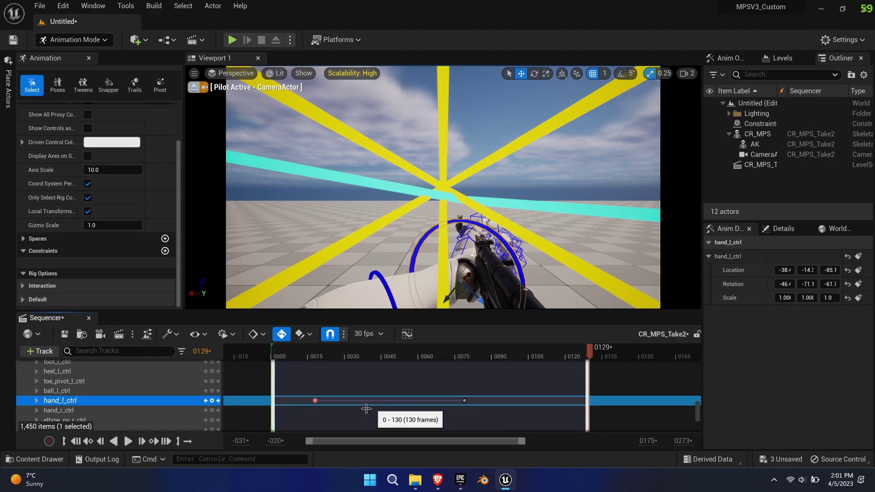
{"action": "left_click", "coordinate": [315, 400]}
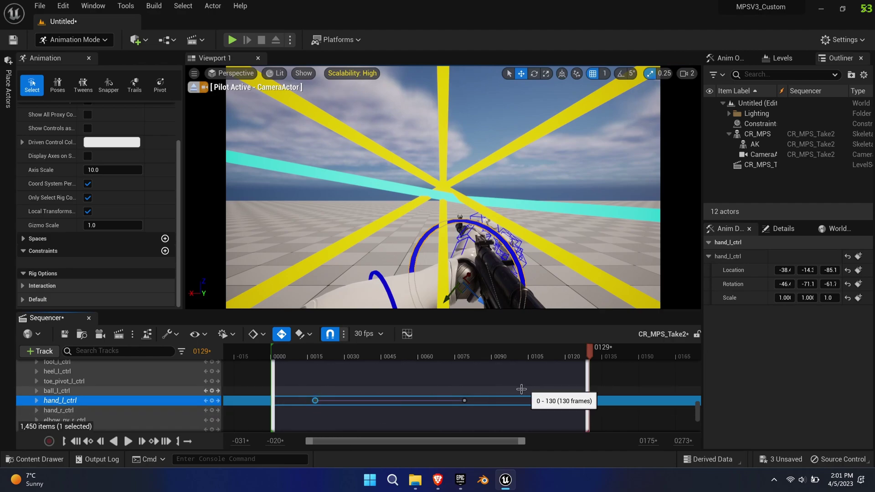
{"action": "left_click", "coordinate": [501, 357]}
{"action": "left_click_drag", "start_coordinate": [500, 357], "coordinate": [560, 356]}
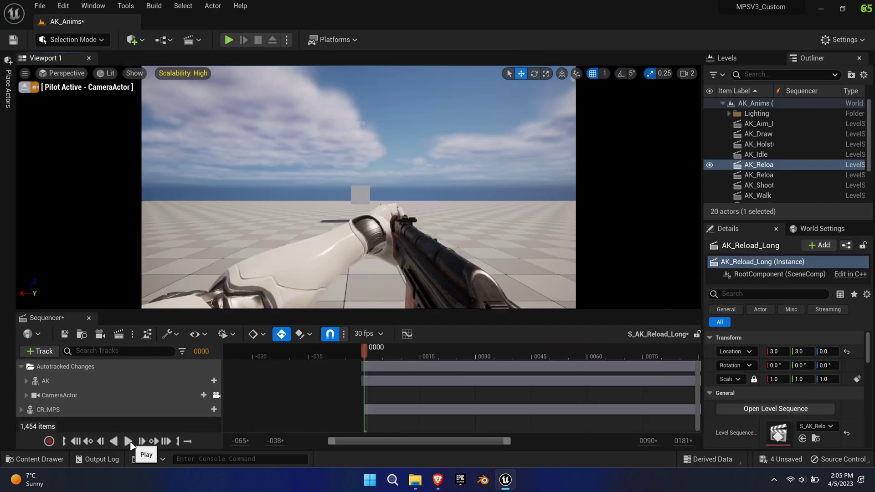
Step: Play back the AK_Reload_Long, AK_Reload_Short and AK_Holster sequences, leaving the CameraActor pilot view to watch from outside
{"action": "left_click", "coordinate": [128, 440]}
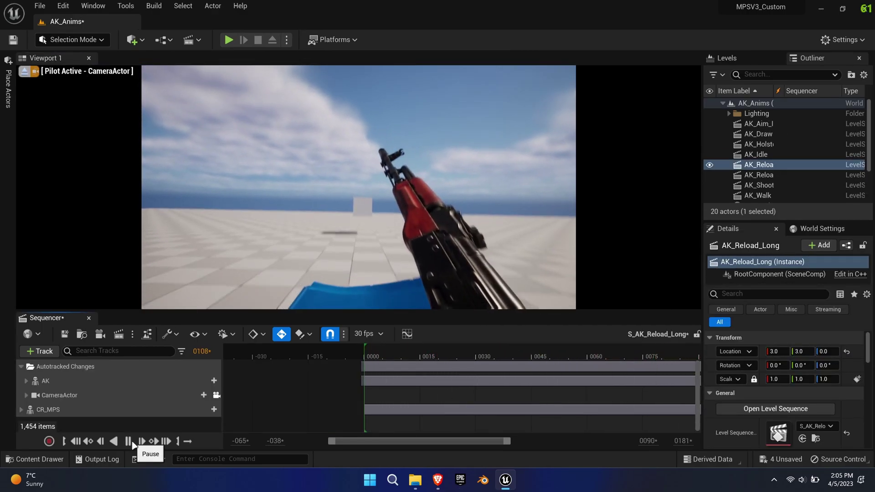
{"action": "left_click", "coordinate": [128, 441]}
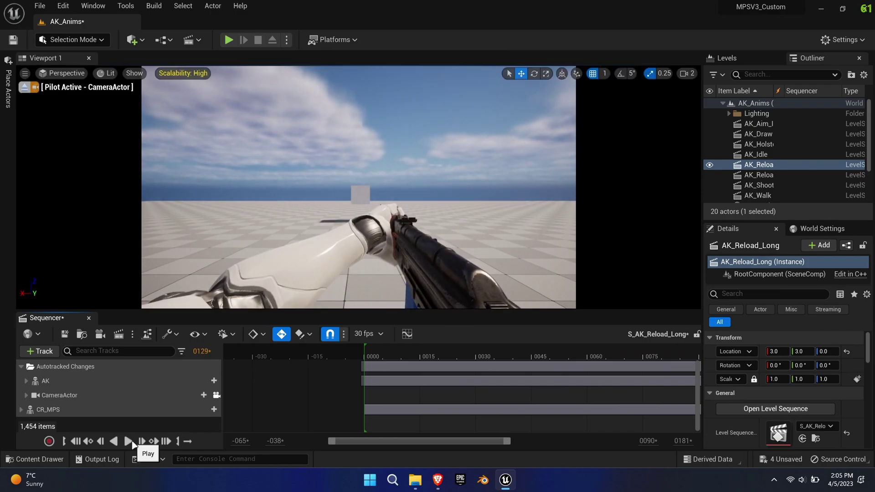
{"action": "left_click", "coordinate": [24, 87]}
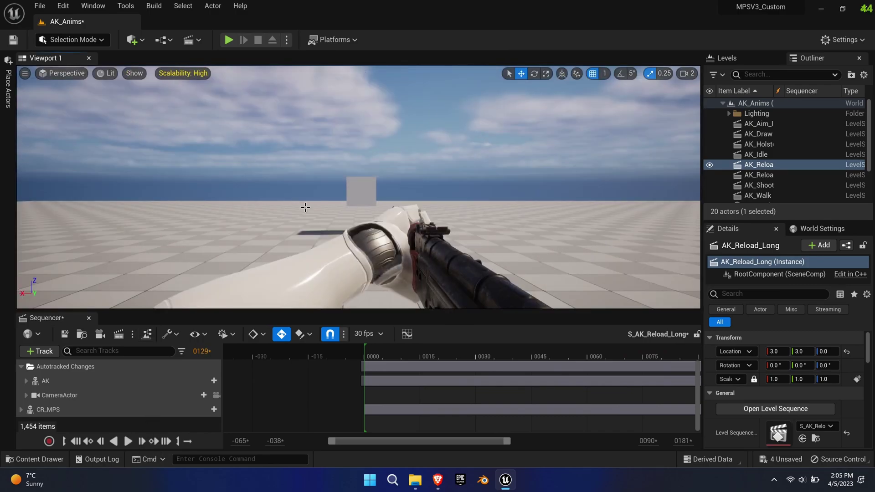
{"action": "left_click_drag", "start_coordinate": [392, 357], "coordinate": [617, 355]}
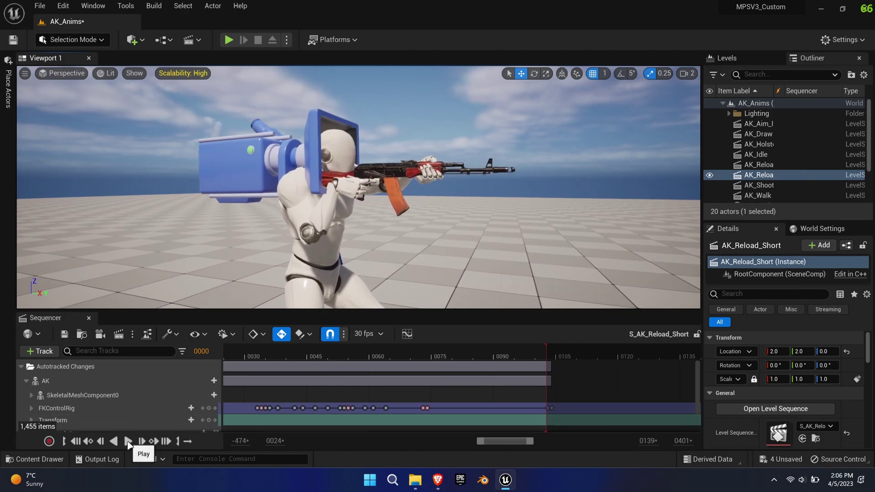
{"action": "left_click", "coordinate": [128, 441]}
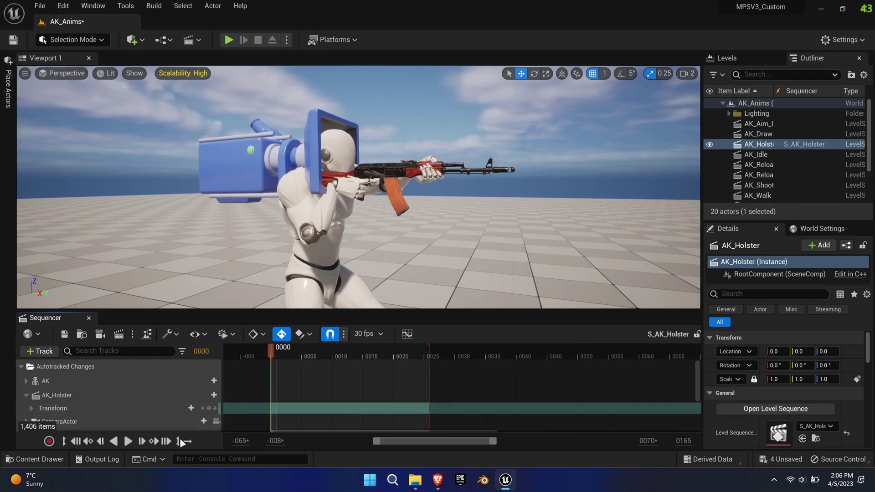
{"action": "left_click", "coordinate": [128, 441]}
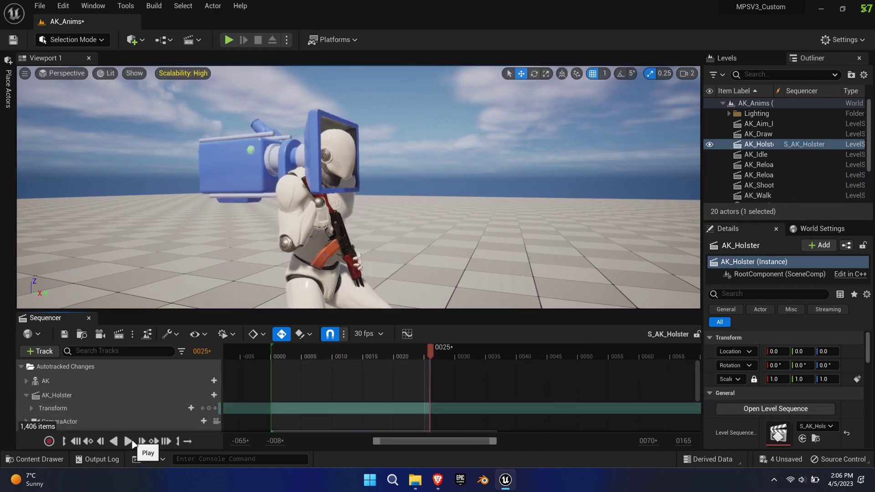
Step: Open the AK_Draw level sequence, play it back and examine CR_MPS's animation tracks
{"action": "left_click", "coordinate": [763, 135]}
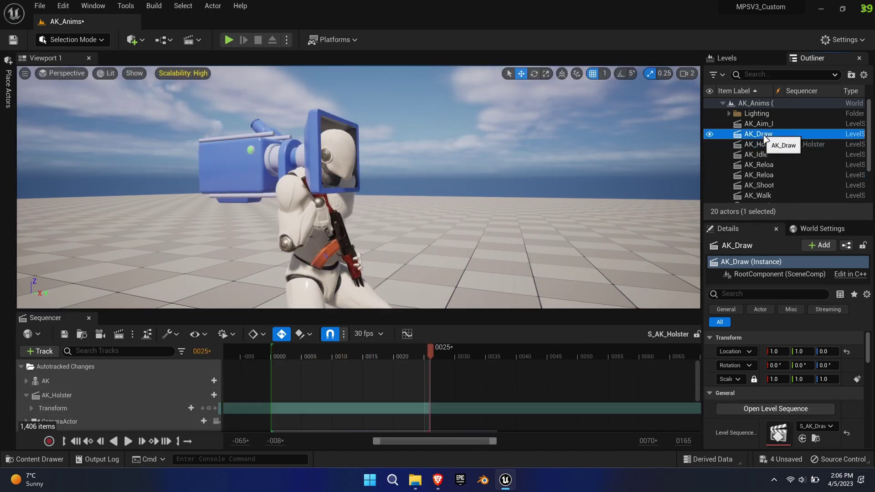
{"action": "left_click", "coordinate": [788, 409]}
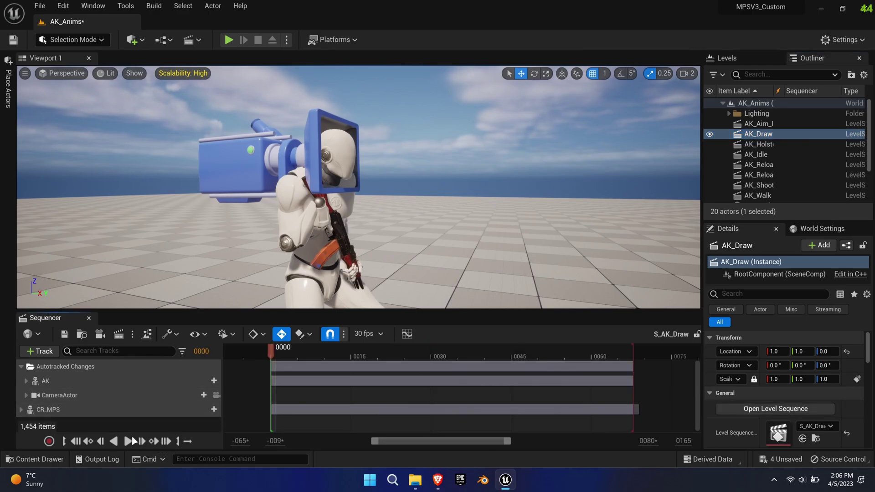
{"action": "left_click", "coordinate": [130, 442]}
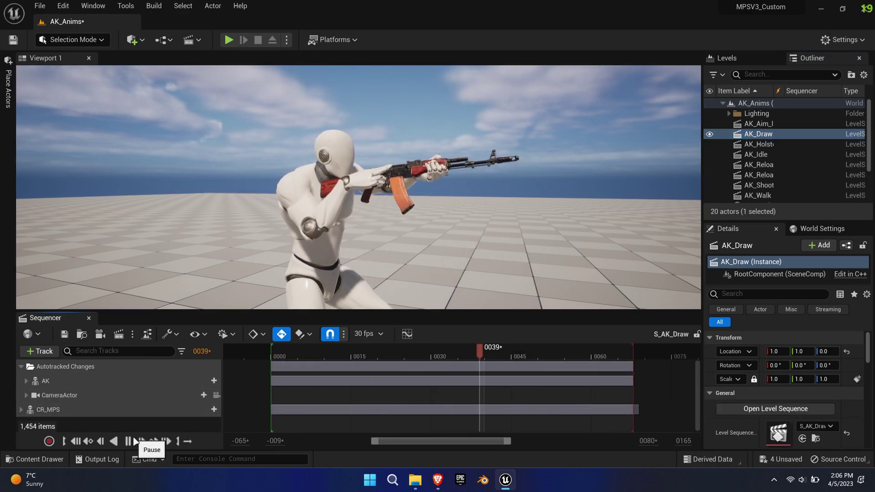
{"action": "left_click", "coordinate": [21, 409]}
{"action": "scroll", "coordinate": [27, 408], "scroll_direction": "down", "scroll_amount": 2}
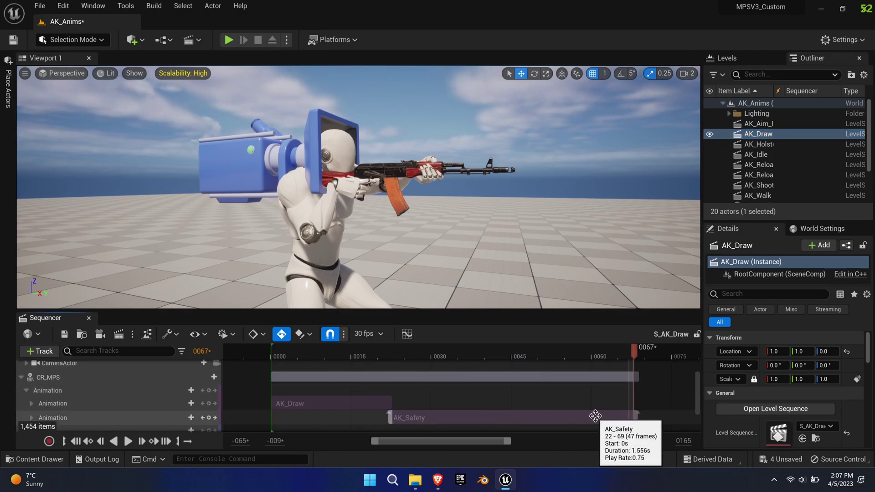
Step: Open the AK_Aim_Idle level sequence and scrub through its timeline
{"action": "left_click", "coordinate": [764, 125]}
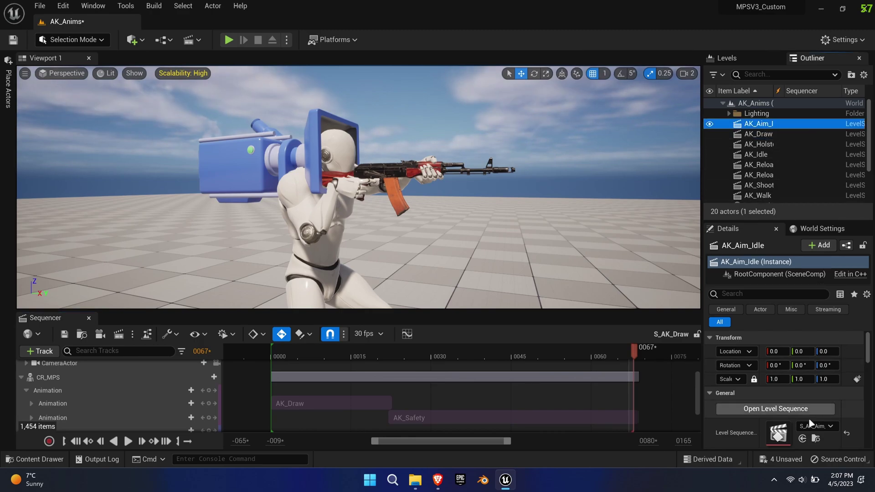
{"action": "left_click", "coordinate": [773, 413]}
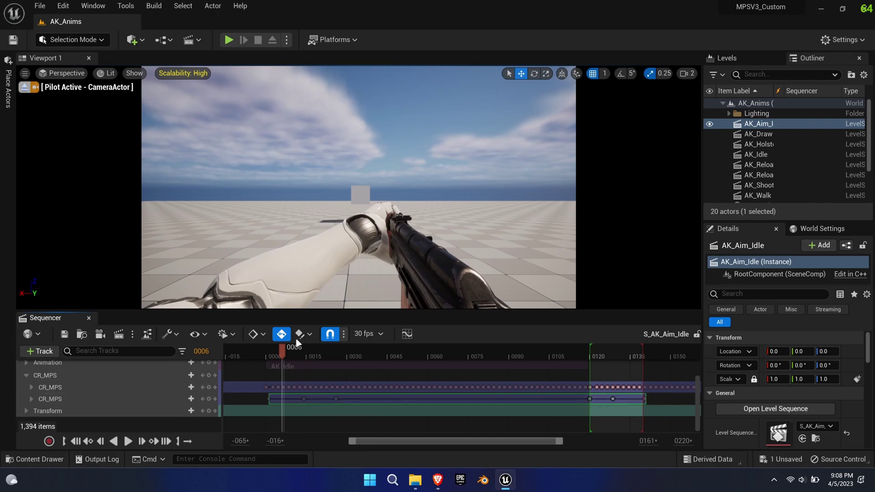
{"action": "left_click_drag", "start_coordinate": [287, 353], "coordinate": [637, 390]}
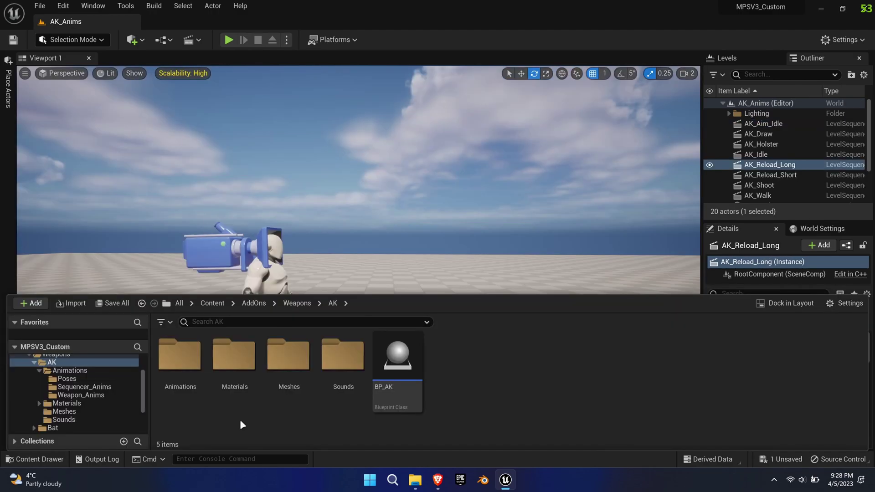
Step: Open the AK weapon's Animations/Sequencer_Anims content folder
{"action": "double_click", "coordinate": [181, 365]}
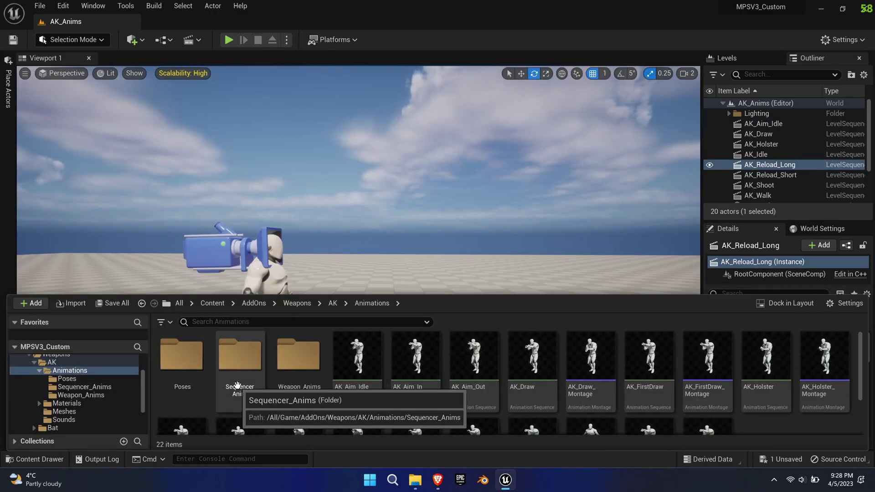
{"action": "double_click", "coordinate": [236, 384]}
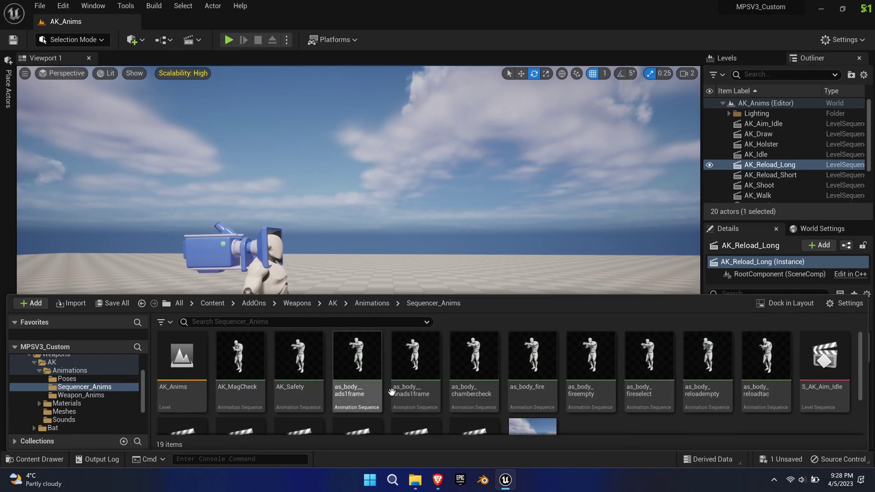
Step: Look through the AK's Sequencer_Anims, Weapon_Anims, Poses and Animations content folders and their assets
{"action": "scroll", "coordinate": [758, 403], "scroll_direction": "down", "scroll_amount": 2}
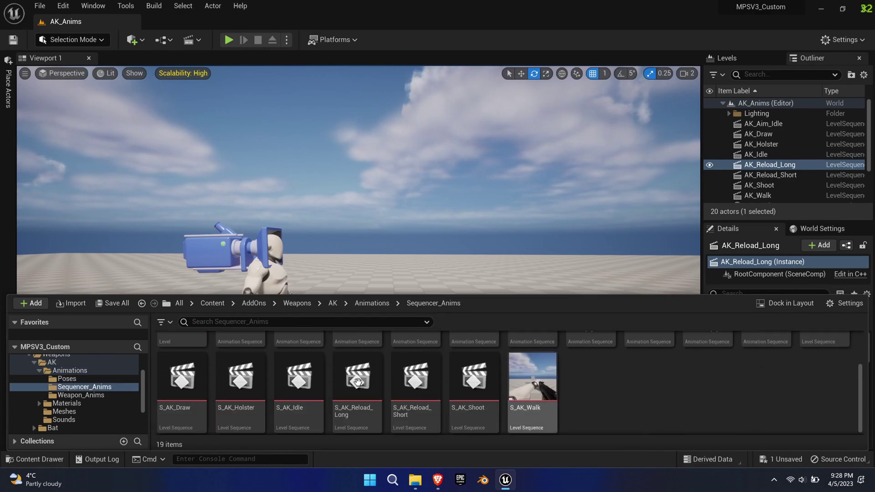
{"action": "scroll", "coordinate": [569, 406], "scroll_direction": "up", "scroll_amount": 1}
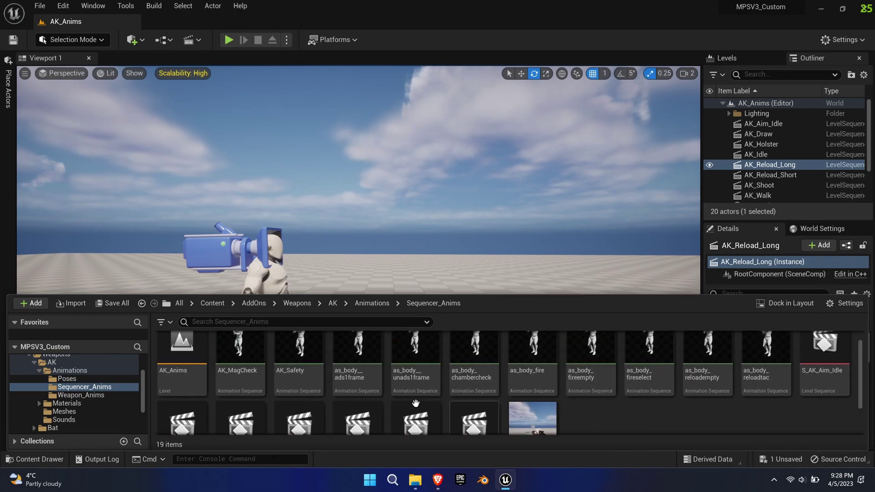
{"action": "left_click", "coordinate": [89, 396]}
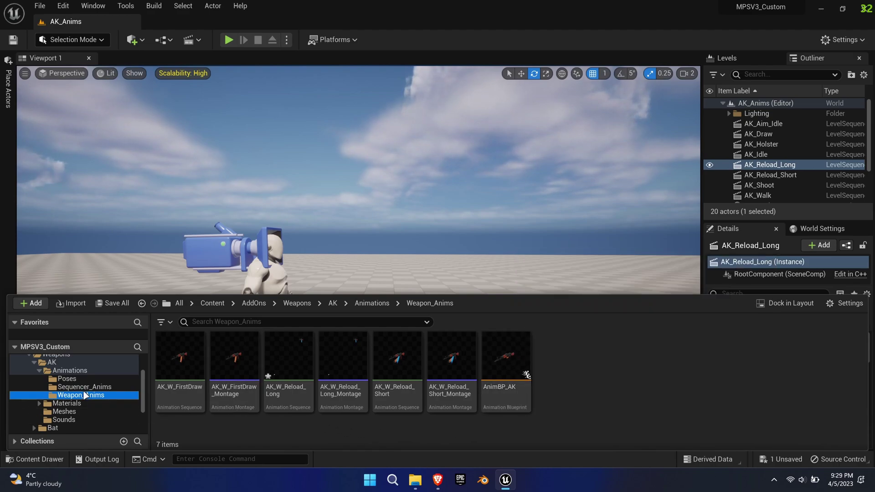
{"action": "key", "text": "Up"}
{"action": "key", "text": "Up"}
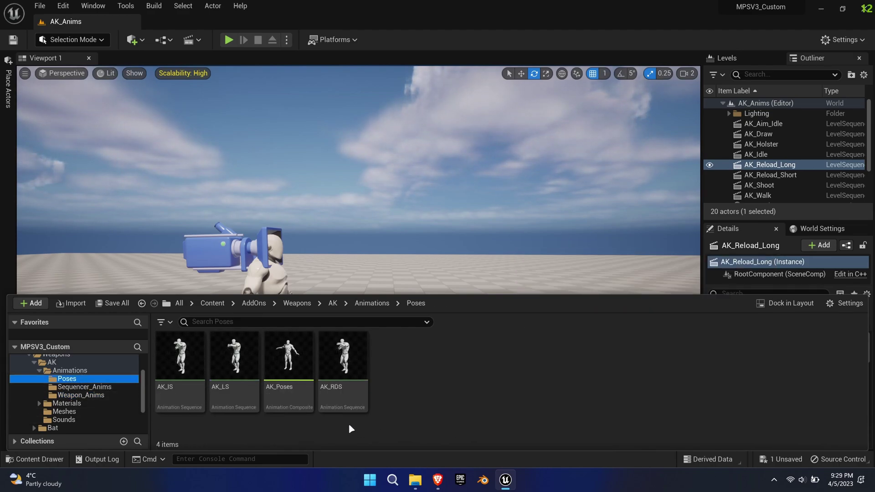
{"action": "left_click", "coordinate": [86, 371]}
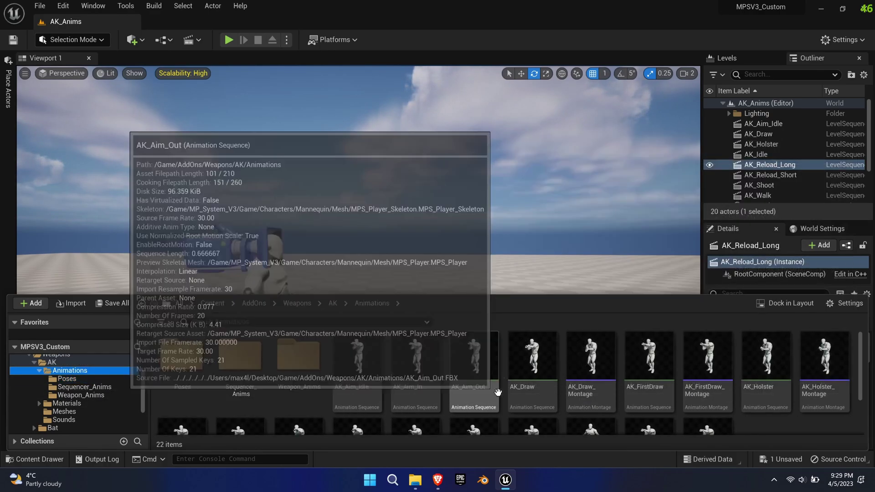
{"action": "scroll", "coordinate": [755, 411], "scroll_direction": "down", "scroll_amount": 2}
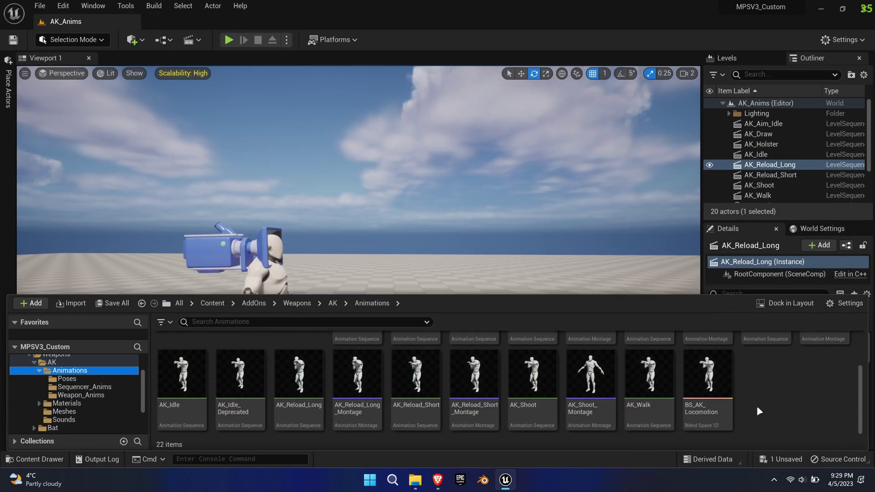
{"action": "scroll", "coordinate": [700, 376], "scroll_direction": "up", "scroll_amount": 2}
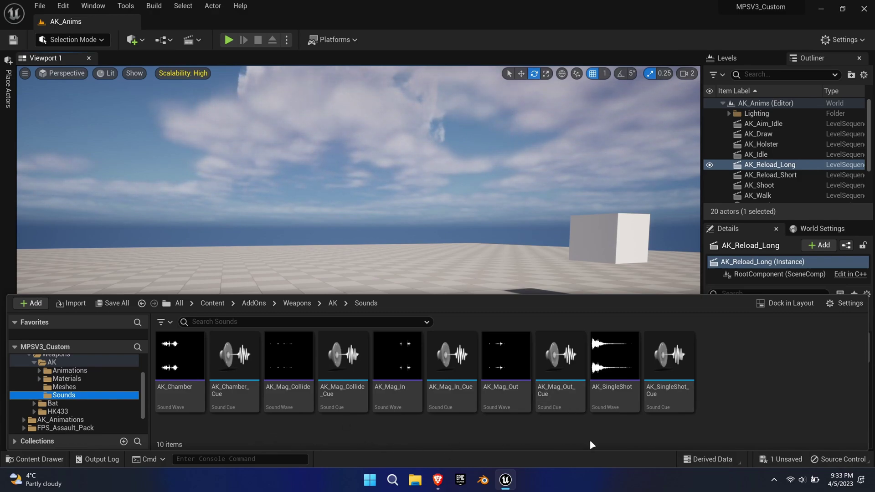
Step: Open AK_W_Reload_Long_Montage from the AK's Weapon_Anims folder and scrub through its timeline
{"action": "left_click", "coordinate": [70, 371]}
{"action": "double_click", "coordinate": [288, 360]}
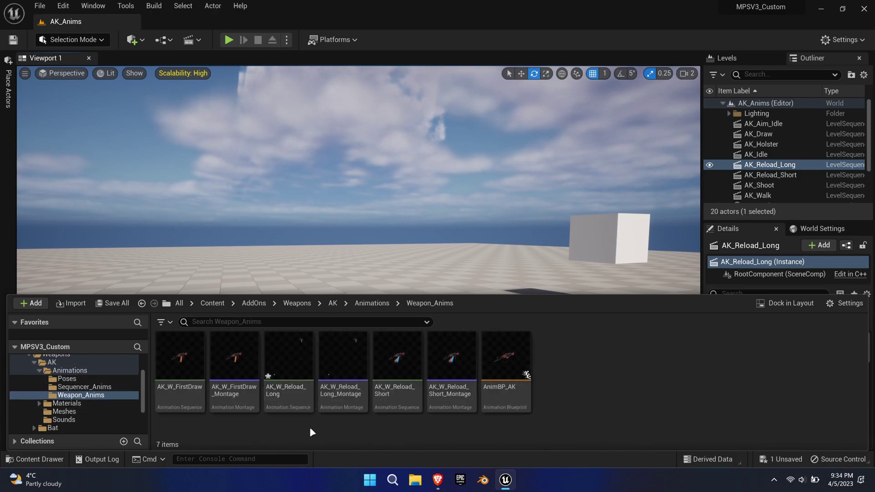
{"action": "left_click", "coordinate": [359, 398]}
{"action": "double_click", "coordinate": [361, 398]}
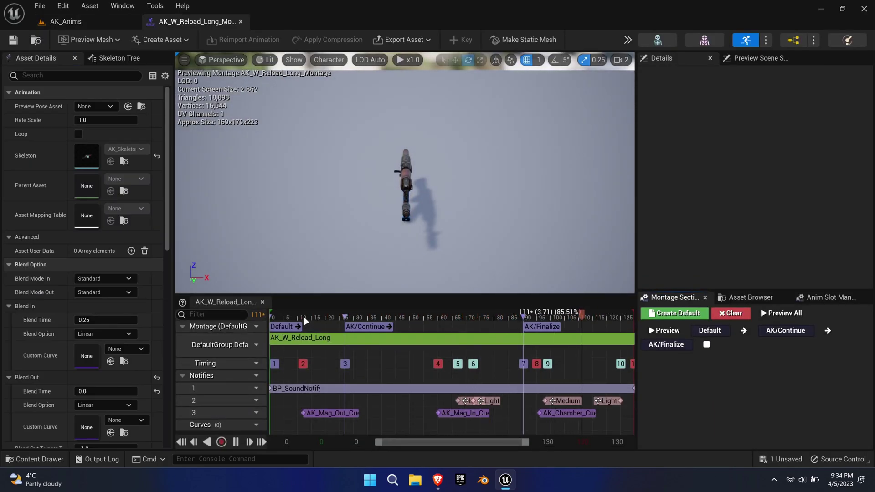
{"action": "left_click_drag", "start_coordinate": [302, 317], "coordinate": [364, 317]}
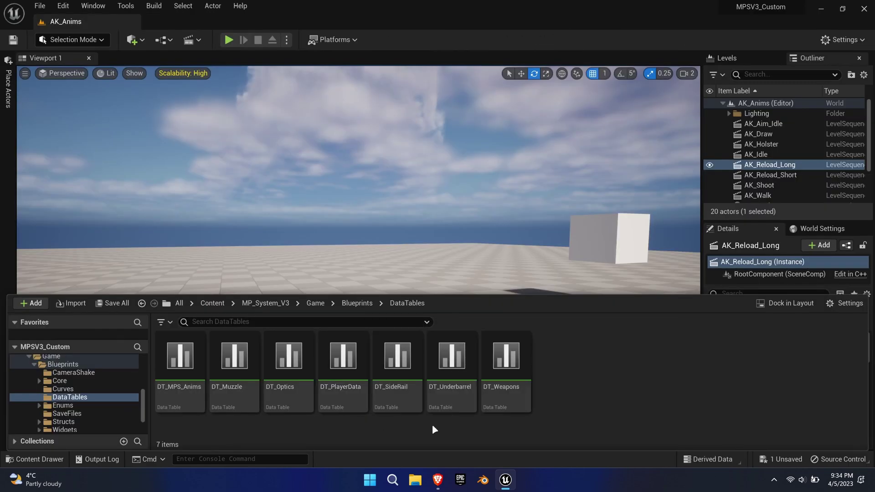
Step: Open the DT_Weapons data table and look through its weapon rows
{"action": "left_click", "coordinate": [523, 392]}
{"action": "double_click", "coordinate": [523, 392]}
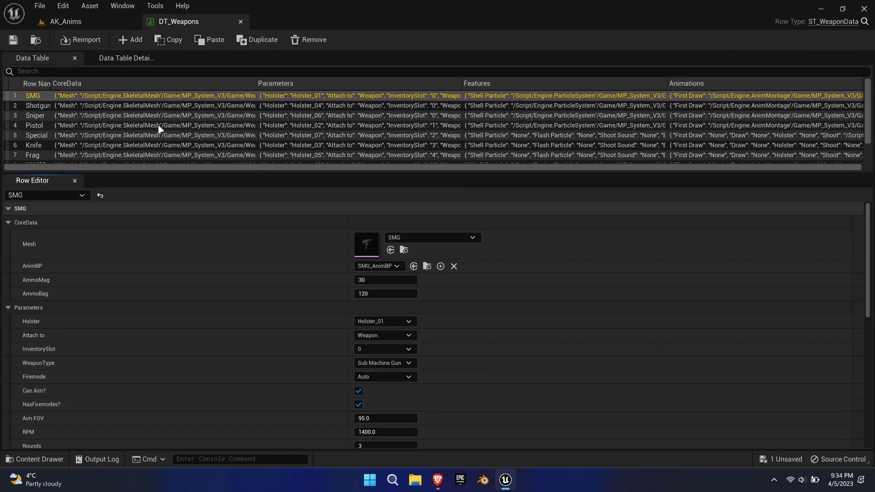
{"action": "scroll", "coordinate": [52, 150], "scroll_direction": "down", "scroll_amount": 2}
{"action": "scroll", "coordinate": [253, 373], "scroll_direction": "down", "scroll_amount": 10}
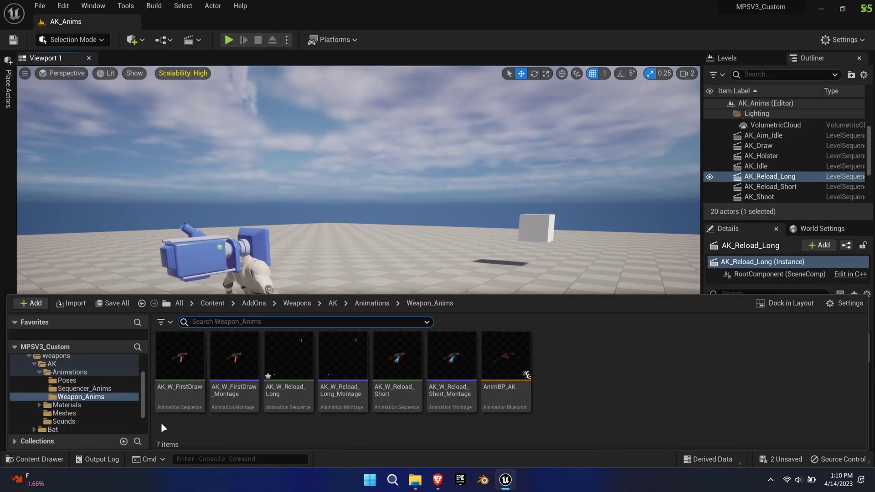
{"action": "left_click", "coordinate": [68, 413]}
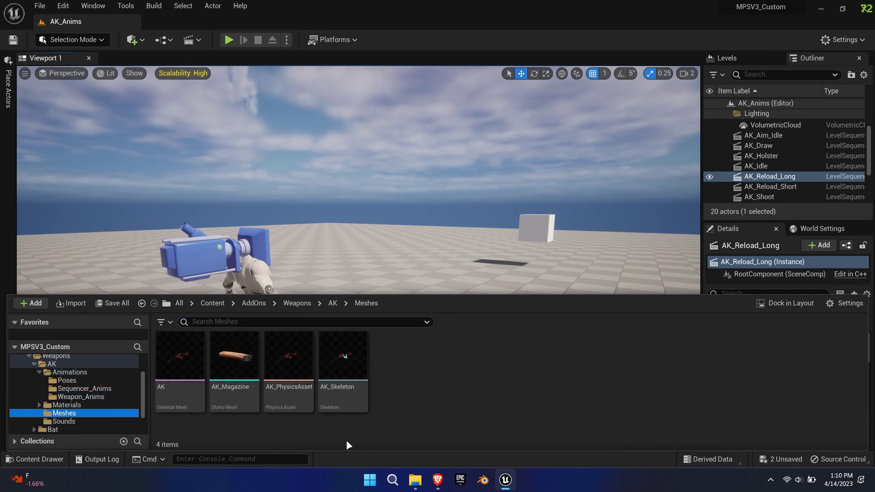
{"action": "right_click", "coordinate": [342, 405]}
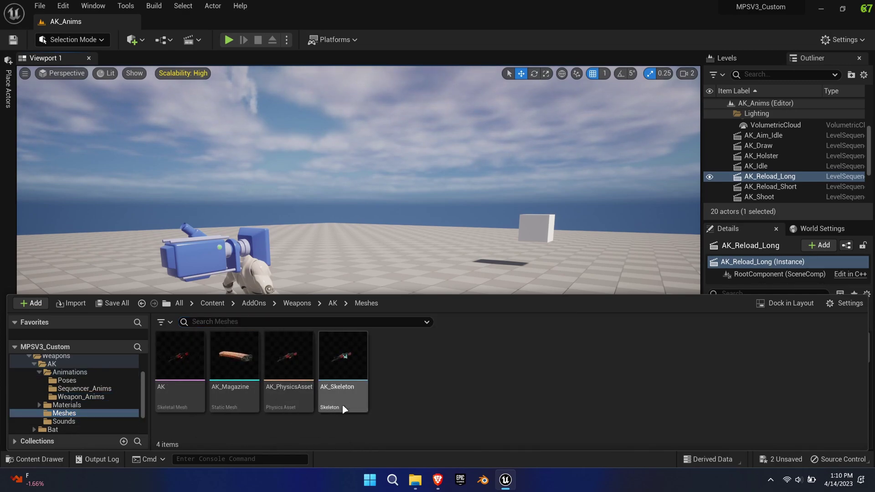
{"action": "right_click", "coordinate": [344, 408]}
{"action": "mouse_move", "coordinate": [431, 162]}
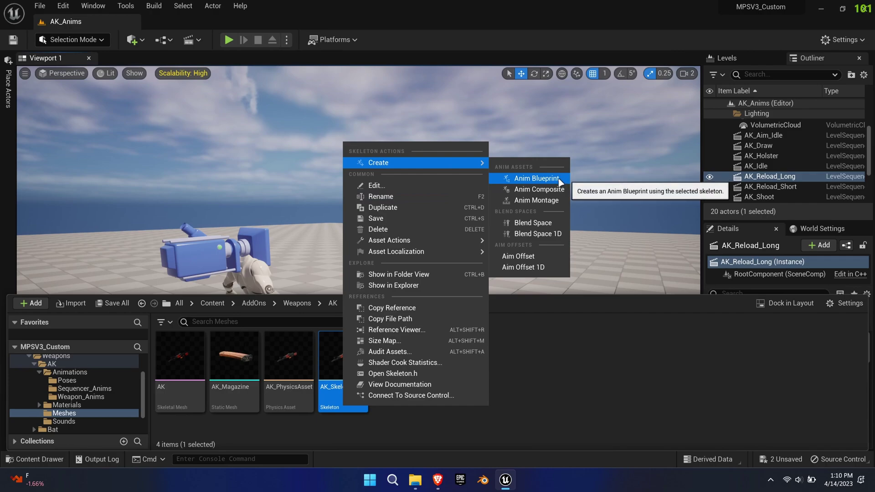
{"action": "left_click", "coordinate": [255, 413]}
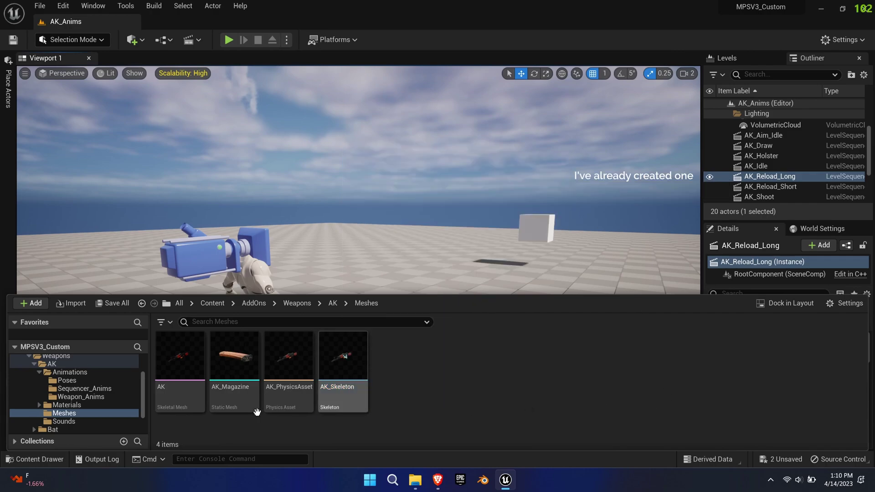
Step: Open AnimBP_AK from the Weapon_Anims folder and examine the nodes in its AnimGraph and Event Graph
{"action": "left_click", "coordinate": [91, 397]}
{"action": "double_click", "coordinate": [502, 410]}
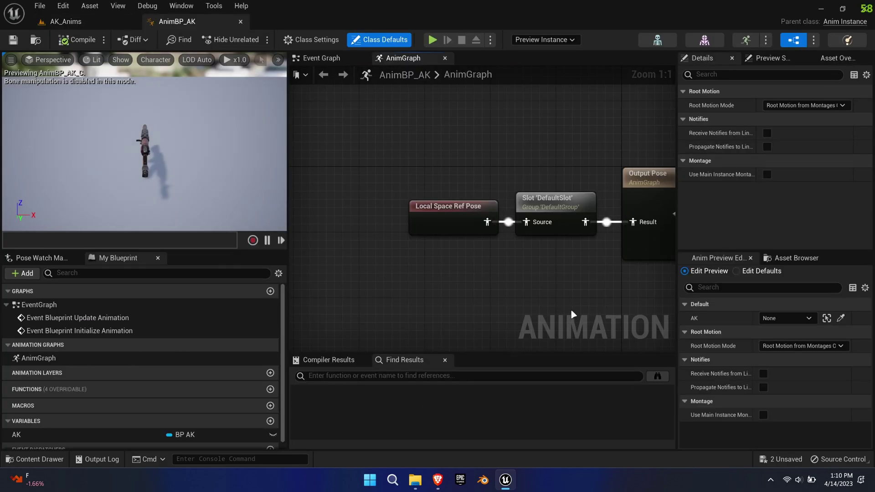
{"action": "right_click_drag", "start_coordinate": [551, 308], "coordinate": [439, 303]}
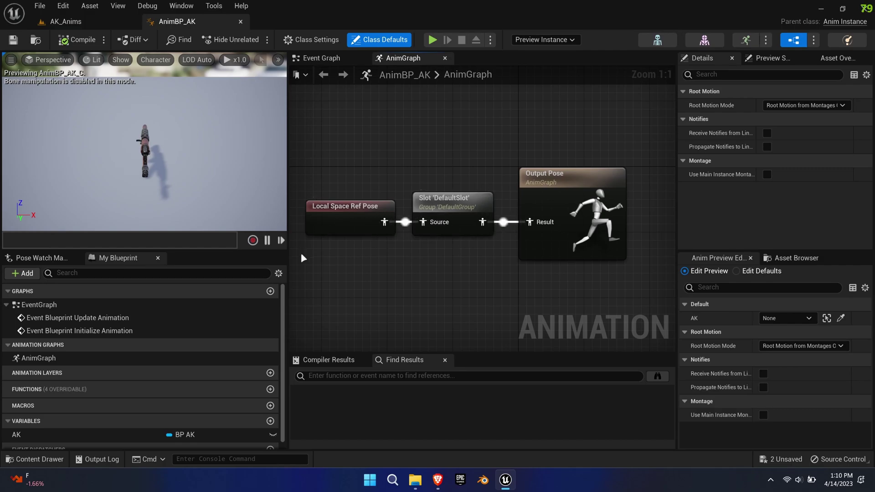
{"action": "left_click", "coordinate": [322, 60]}
{"action": "right_click_drag", "start_coordinate": [394, 265], "coordinate": [542, 125]}
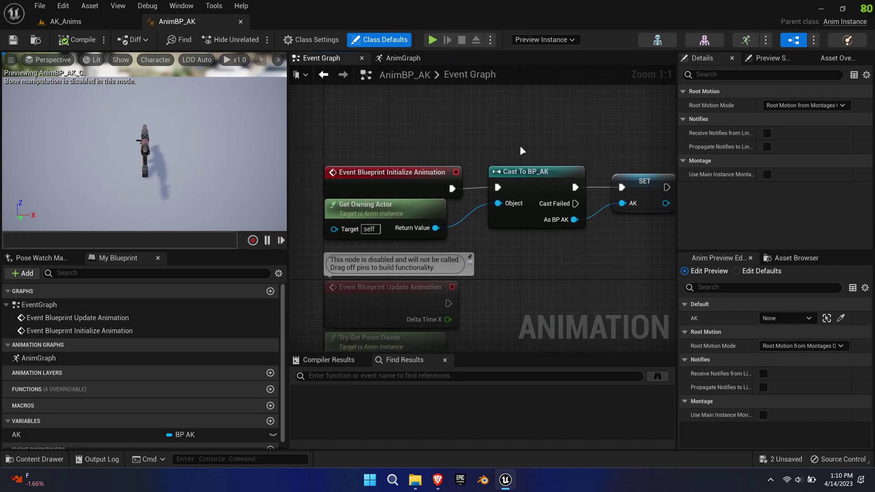
{"action": "scroll", "coordinate": [553, 245], "scroll_direction": "down", "scroll_amount": 2}
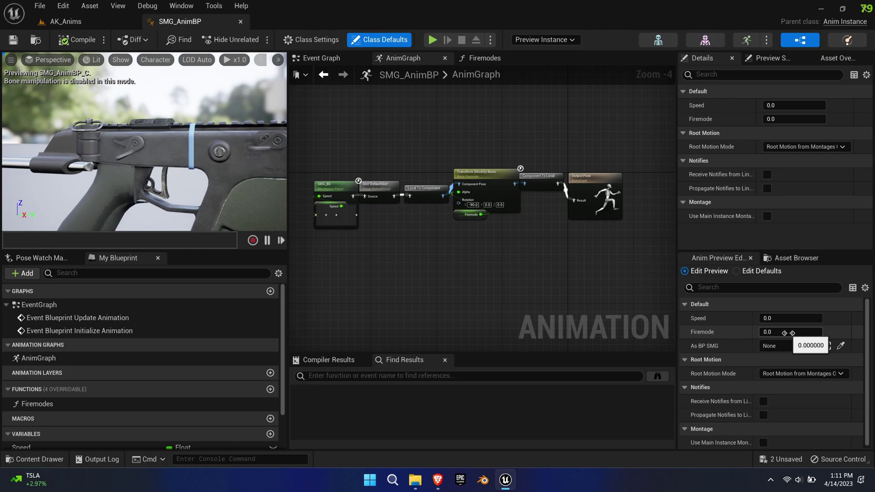
Step: Vary SMG_AnimBP's Firemode and Speed preview values and inspect their effect on the weapon mesh, returning Firemode to 0.0 before varying Speed
{"action": "left_click_drag", "start_coordinate": [790, 332], "coordinate": [813, 332]}
{"action": "right_click_drag", "start_coordinate": [245, 188], "coordinate": [287, 184]}
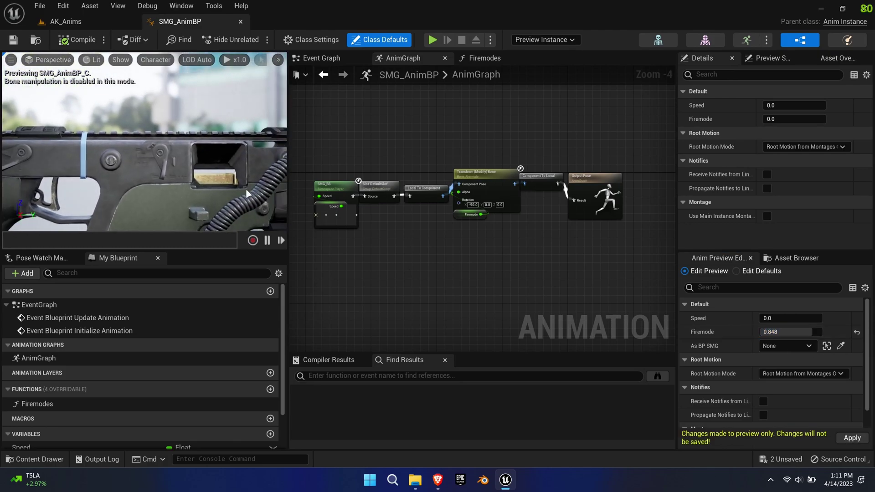
{"action": "left_click_drag", "start_coordinate": [797, 331], "coordinate": [758, 332]}
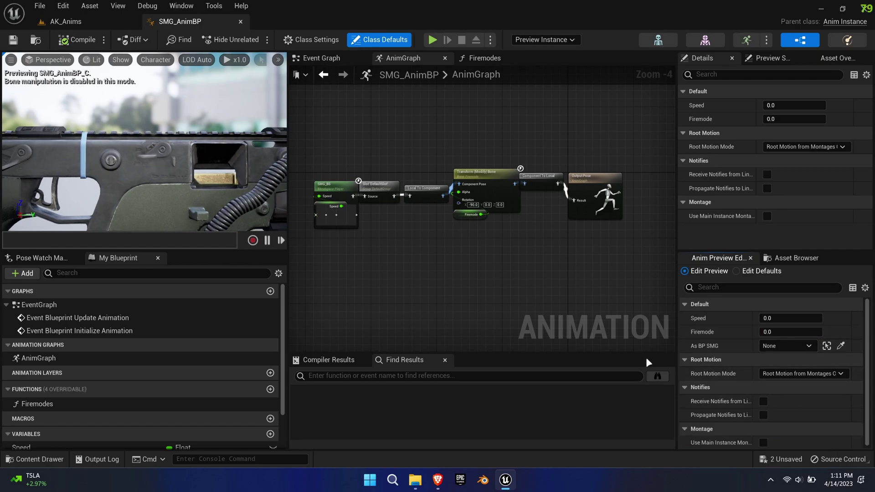
{"action": "right_click_drag", "start_coordinate": [227, 206], "coordinate": [168, 205]}
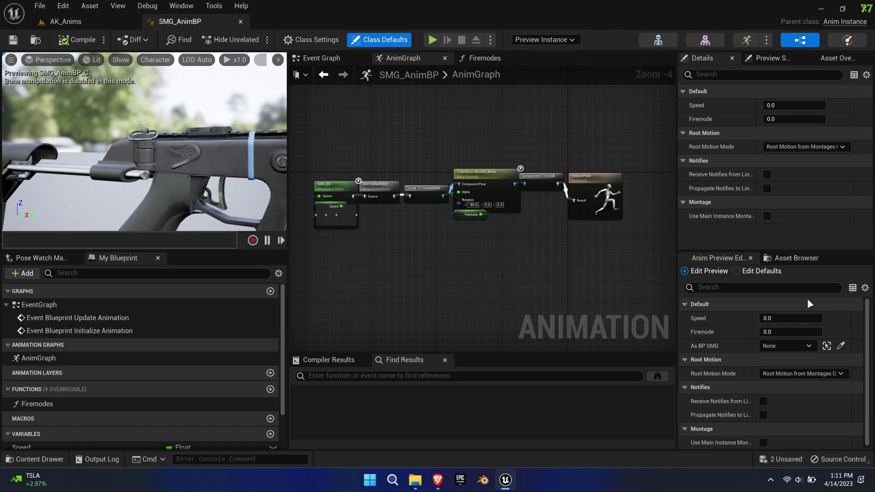
{"action": "left_click_drag", "start_coordinate": [773, 318], "coordinate": [870, 318]}
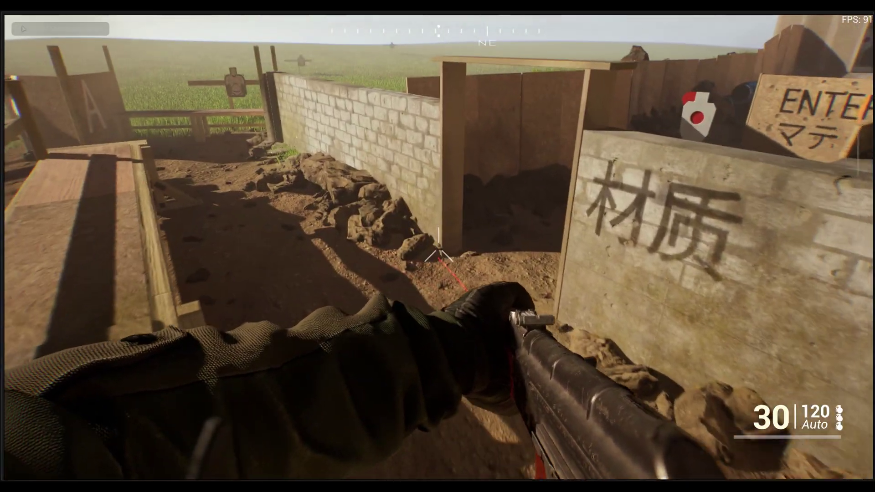
{"action": "key", "text": "w"}
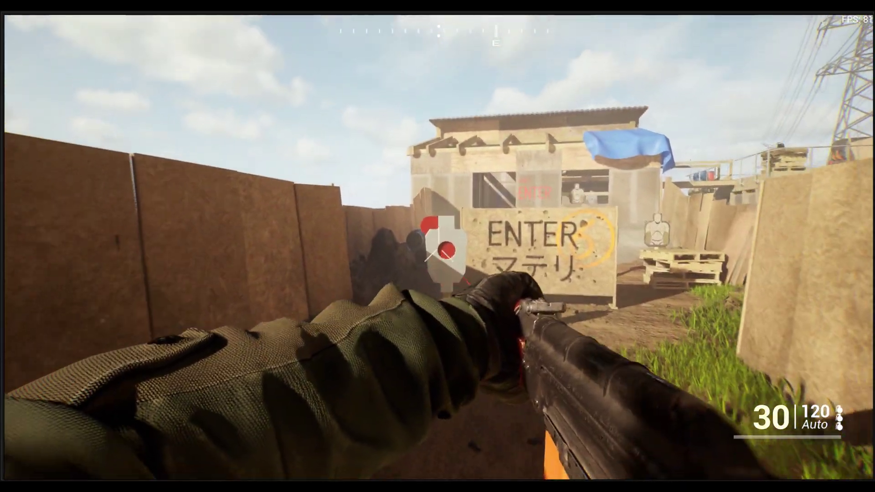
{"action": "key", "text": "w"}
{"action": "left_click", "coordinate": [439, 247]}
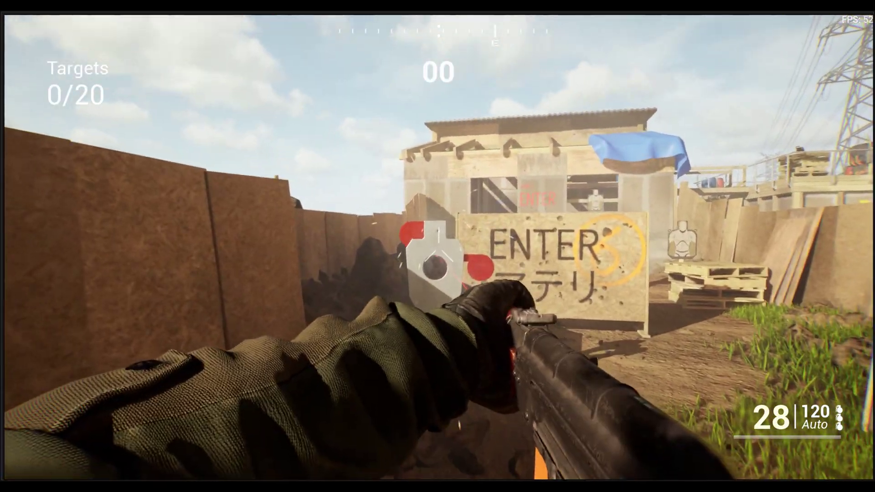
{"action": "left_click", "coordinate": [438, 248]}
{"action": "left_click", "coordinate": [438, 248]}
{"action": "left_click", "coordinate": [438, 247]}
{"action": "left_click", "coordinate": [438, 246]}
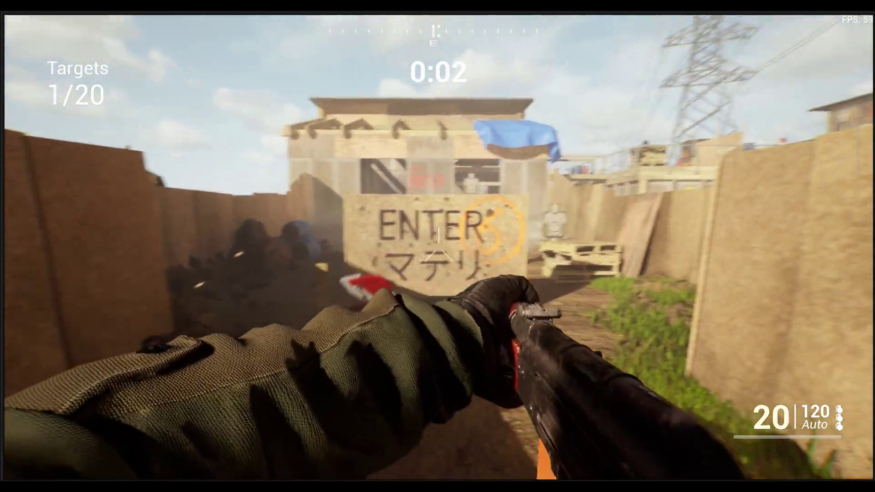
{"action": "left_click", "coordinate": [437, 246]}
{"action": "left_click", "coordinate": [437, 246]}
{"action": "left_click", "coordinate": [437, 246]}
{"action": "key", "text": "w"}
{"action": "key", "text": "d"}
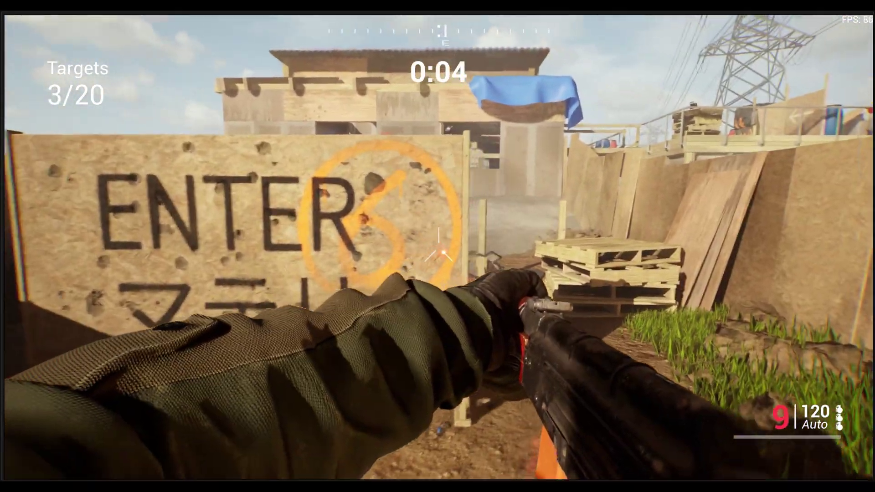
{"action": "right_click", "coordinate": [437, 246]}
{"action": "left_click", "coordinate": [438, 246]}
{"action": "left_click", "coordinate": [438, 246]}
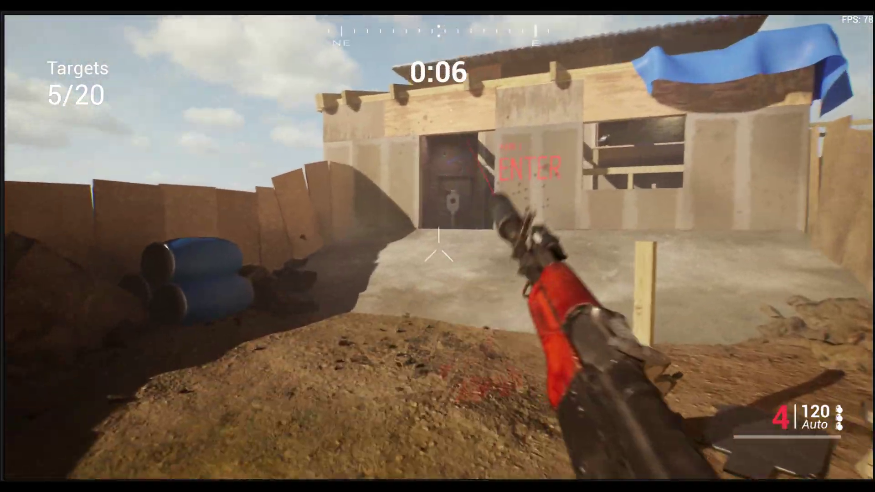